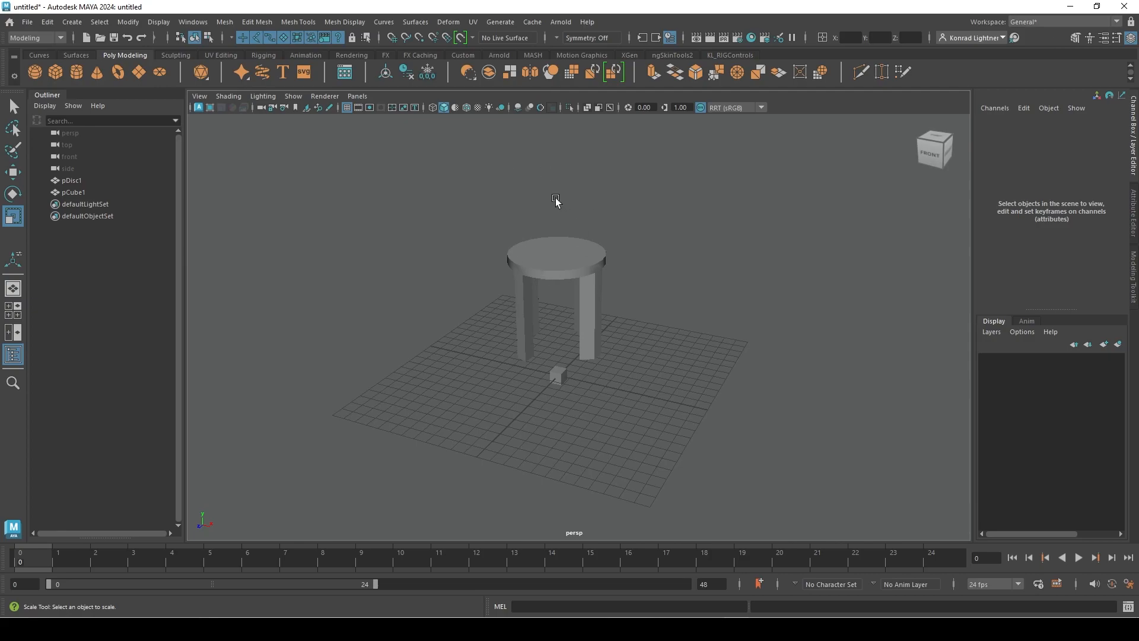
{"action": "left_click", "coordinate": [585, 272]}
{"action": "left_click", "coordinate": [554, 380]}
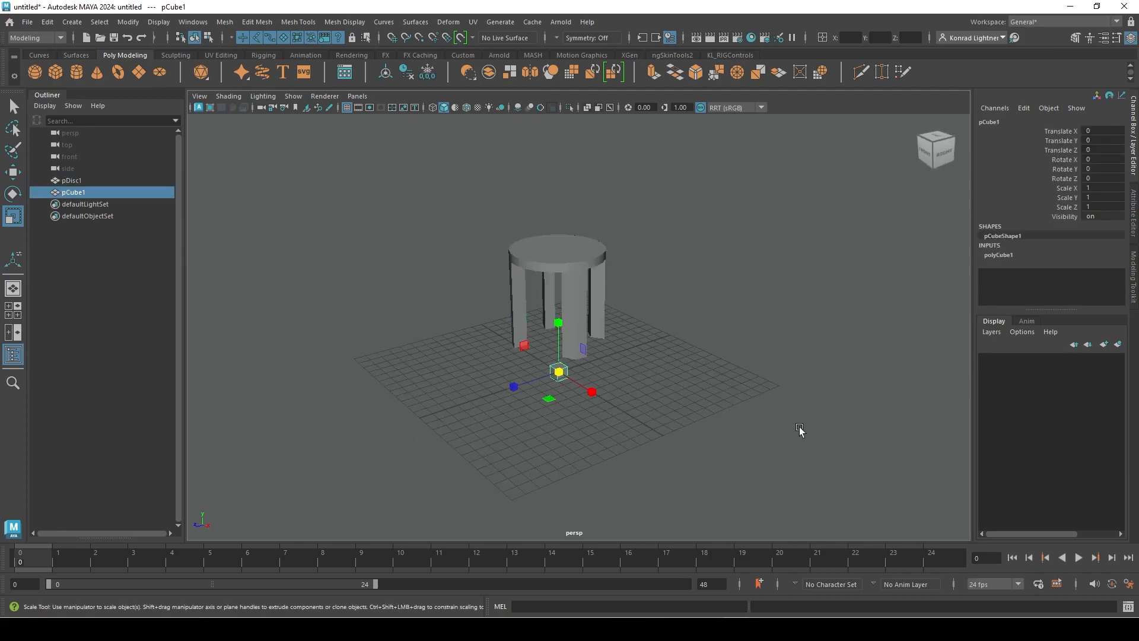
{"action": "left_click", "coordinate": [801, 432]}
{"action": "right_click_drag", "start_coordinate": [468, 374], "coordinate": [652, 408], "text": "alt"}
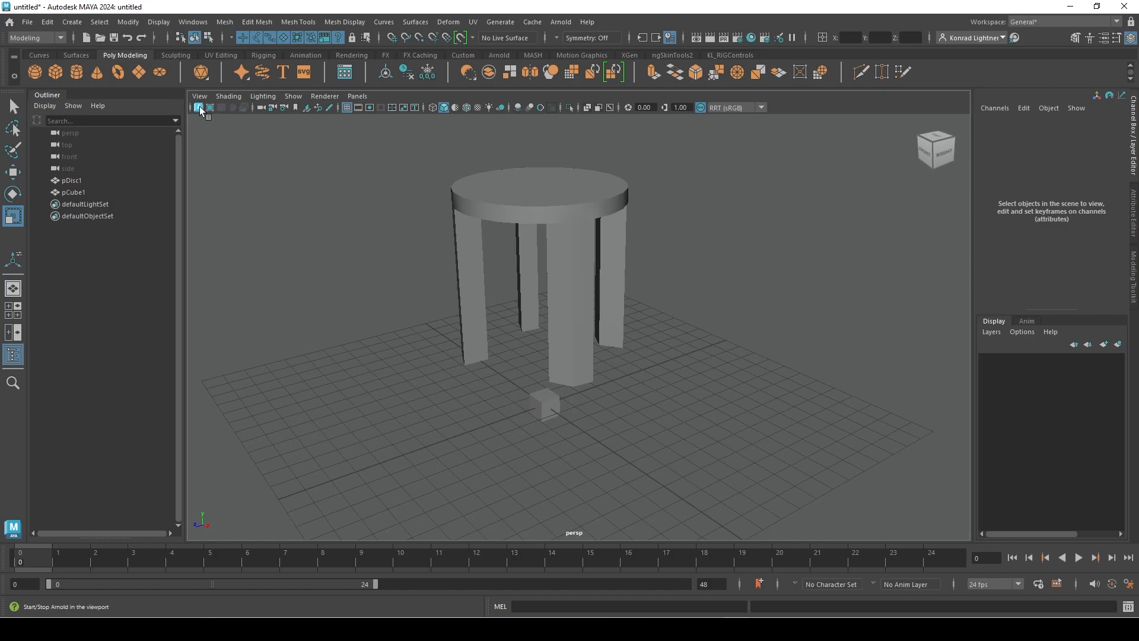
{"action": "middle_click_drag", "start_coordinate": [705, 167], "coordinate": [705, 211], "text": "alt"}
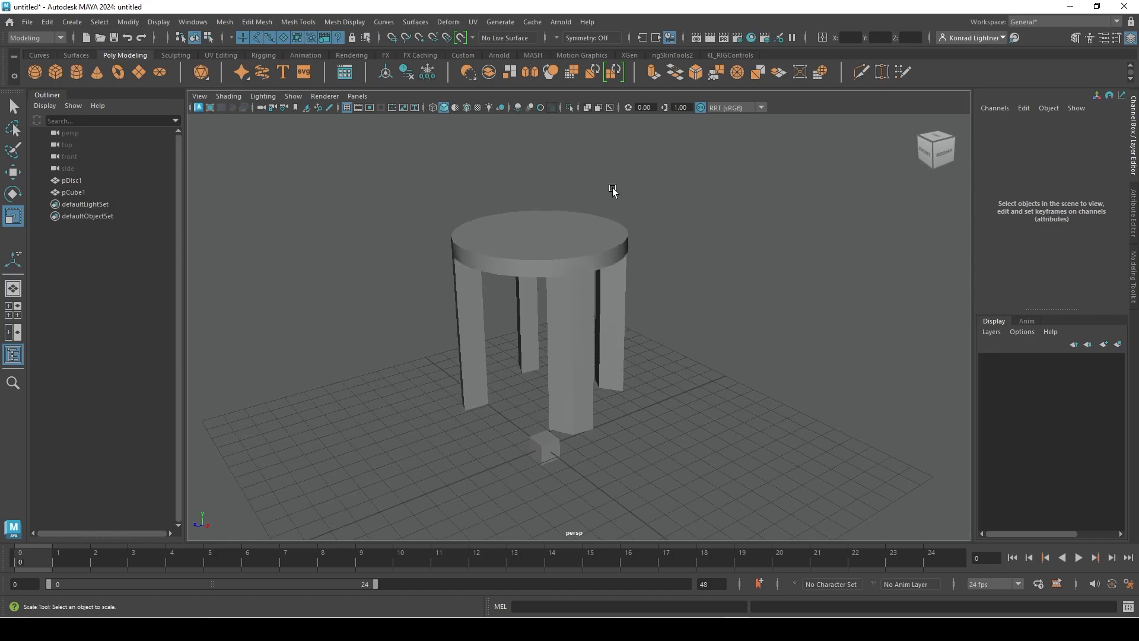
Step: Select the perspective camera and enlarge the Channel Box to view all of its attributes
{"action": "left_click", "coordinate": [263, 109]}
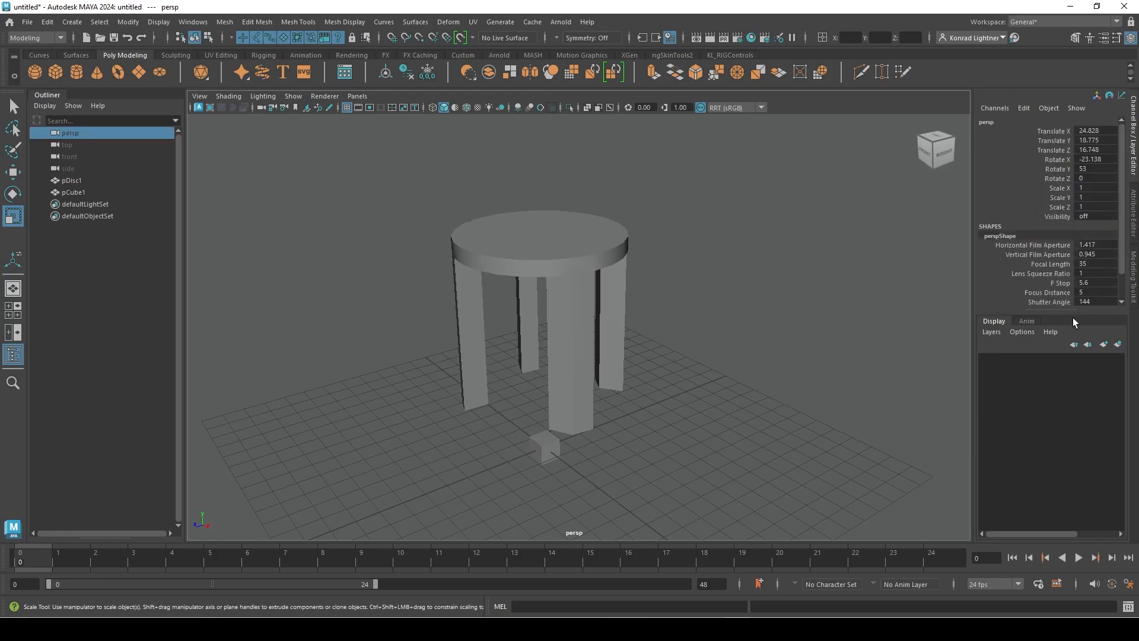
{"action": "left_click_drag", "start_coordinate": [1075, 314], "coordinate": [1075, 377]}
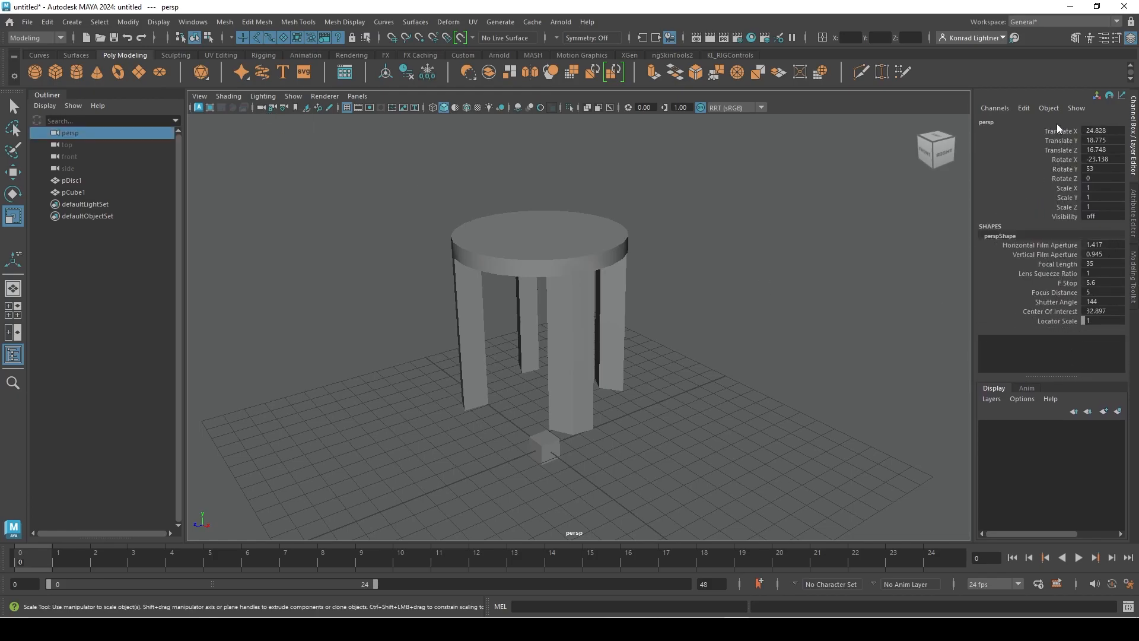
{"action": "left_click", "coordinate": [222, 208]}
{"action": "left_click", "coordinate": [70, 133]}
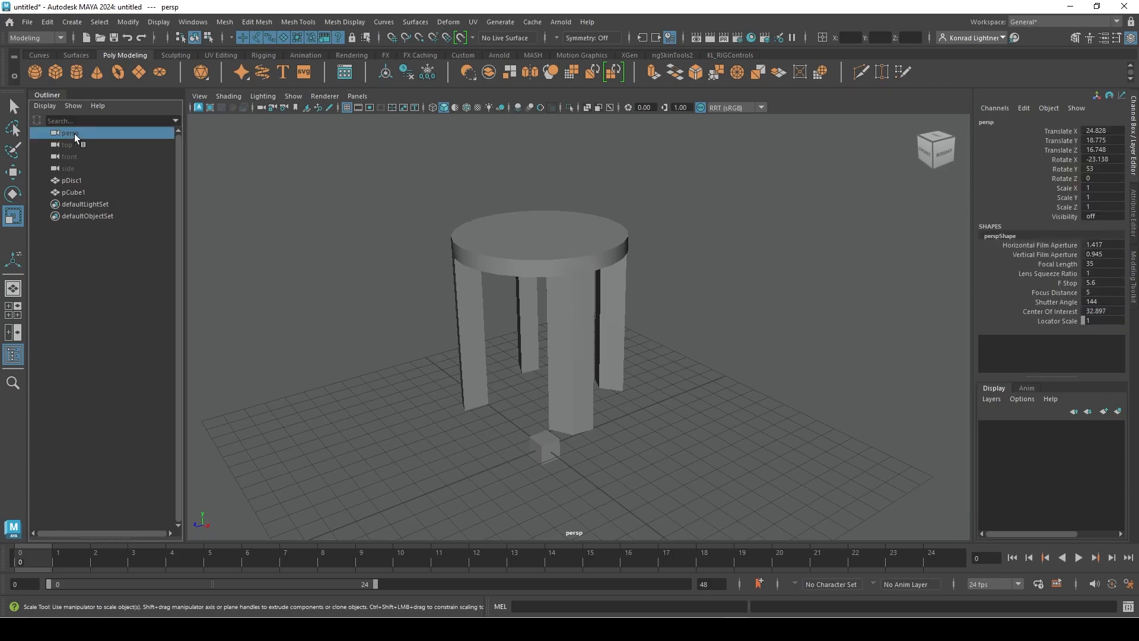
{"action": "left_click", "coordinate": [261, 107]}
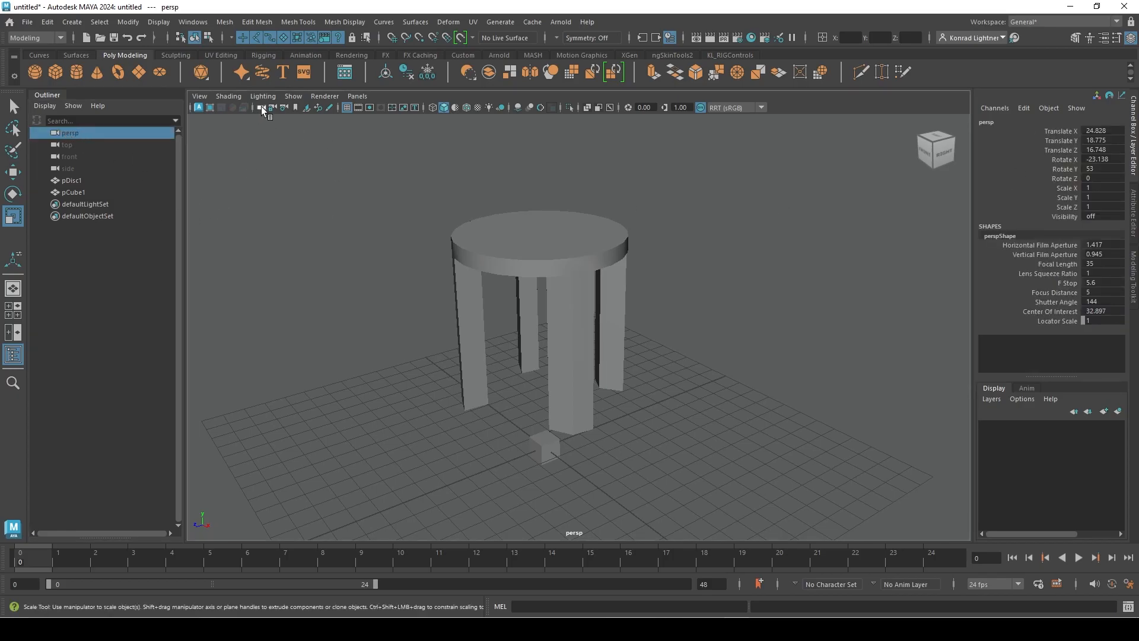
{"action": "left_click", "coordinate": [266, 148]}
{"action": "left_click", "coordinate": [259, 109]}
{"action": "left_click", "coordinate": [305, 158]}
Step: Toggle the lock on the perspective camera and open its camera attributes for viewing
{"action": "left_click", "coordinate": [272, 107]}
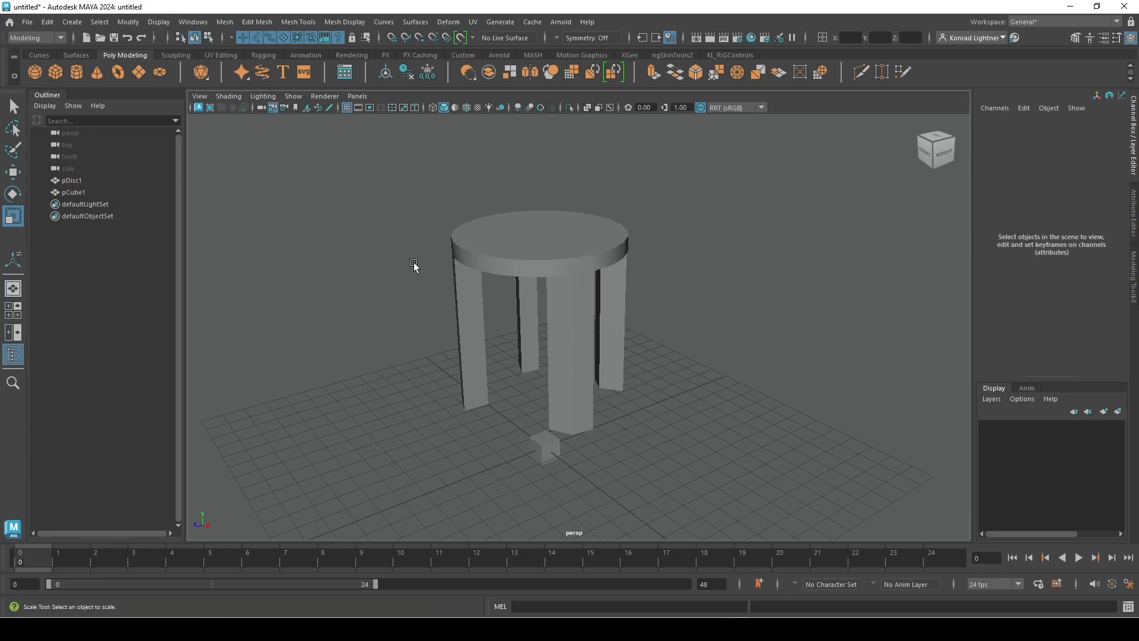
{"action": "left_click", "coordinate": [285, 106]}
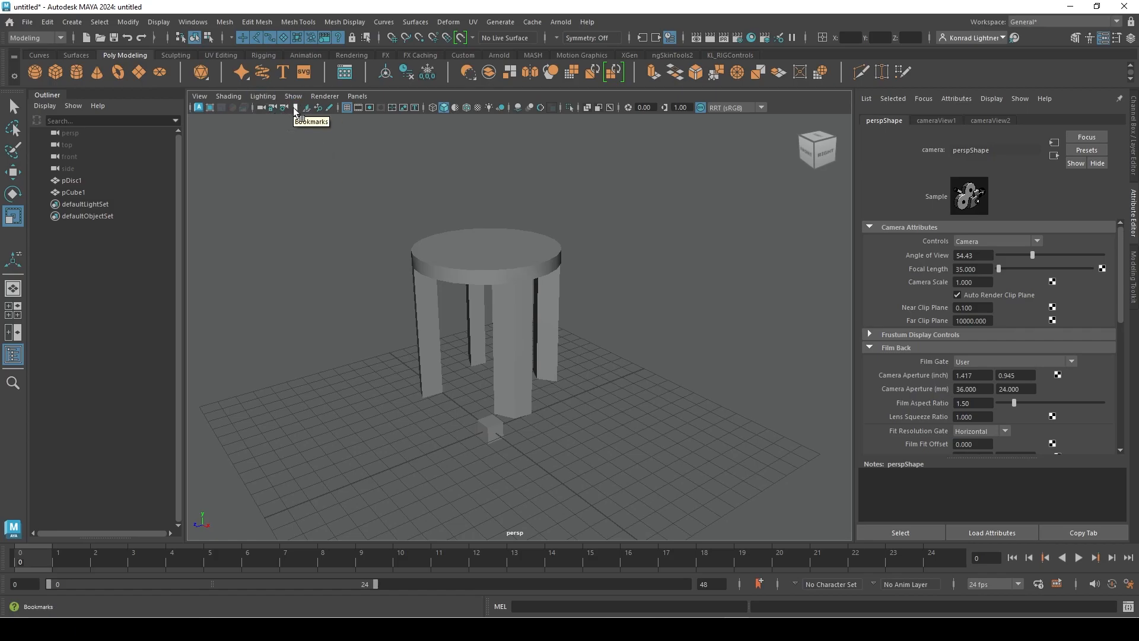
{"action": "left_click_drag", "start_coordinate": [493, 165], "coordinate": [465, 165], "text": "alt"}
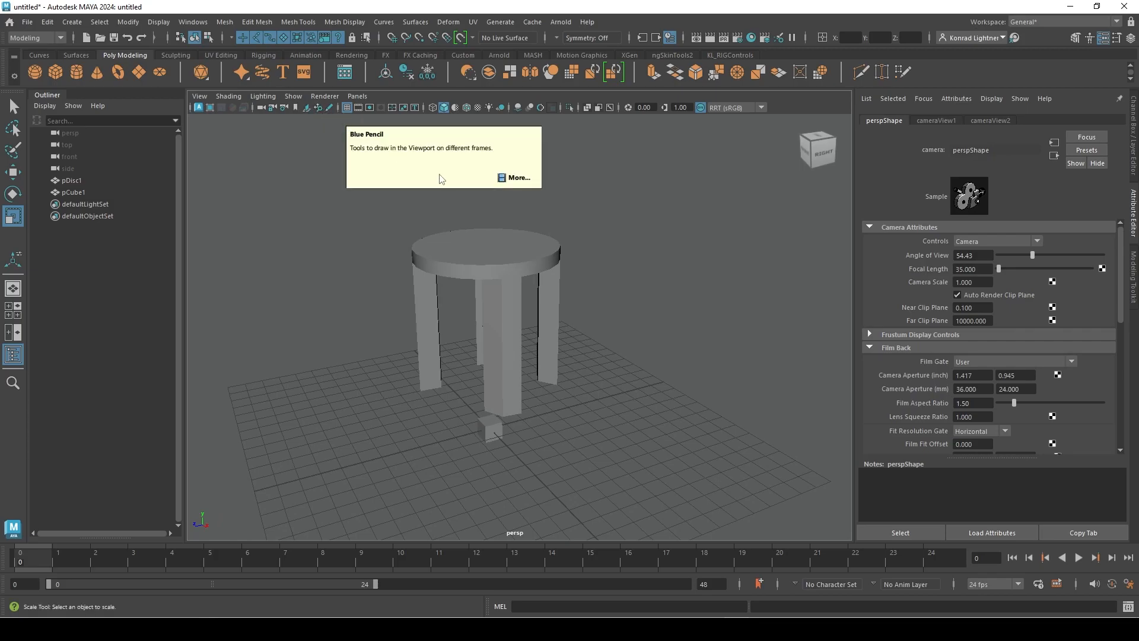
Step: Toggle 2D Pan/Zoom on the perspective view and look through its bookmark options and the available camera tools
{"action": "left_click", "coordinate": [318, 108]}
{"action": "left_click", "coordinate": [317, 108]}
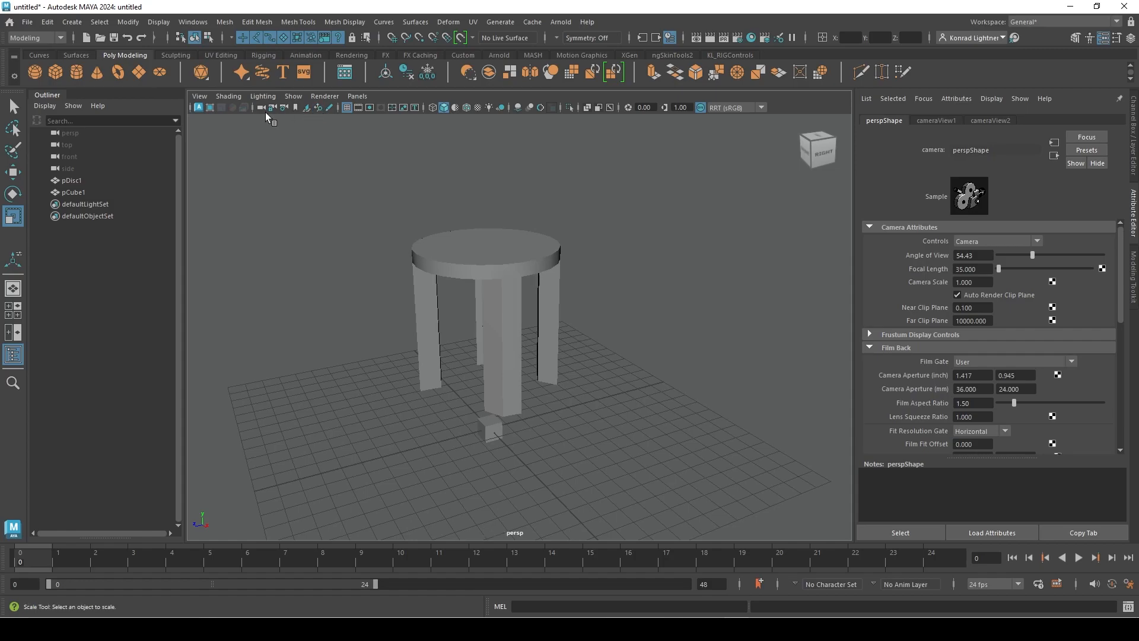
{"action": "right_click", "coordinate": [322, 108]}
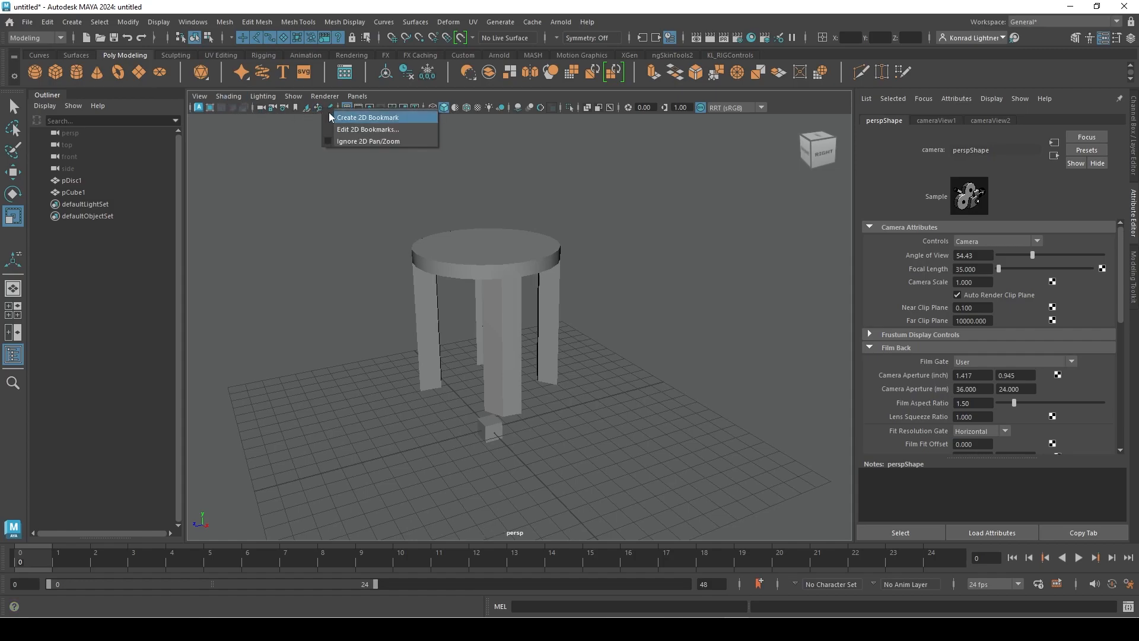
{"action": "left_click", "coordinate": [284, 149]}
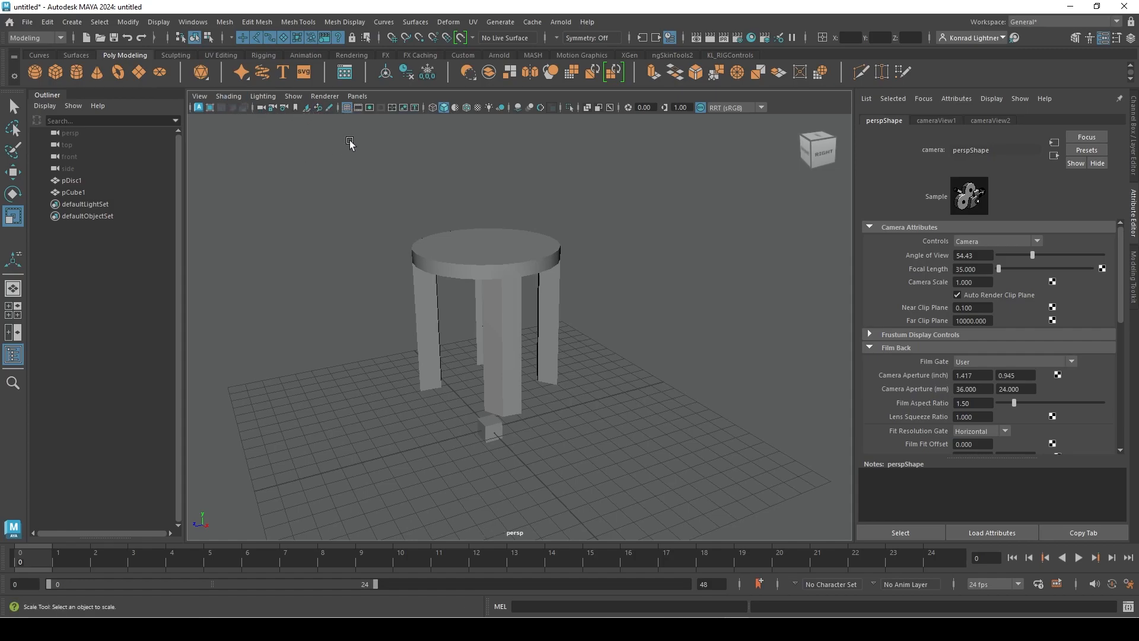
{"action": "left_click", "coordinate": [205, 98]}
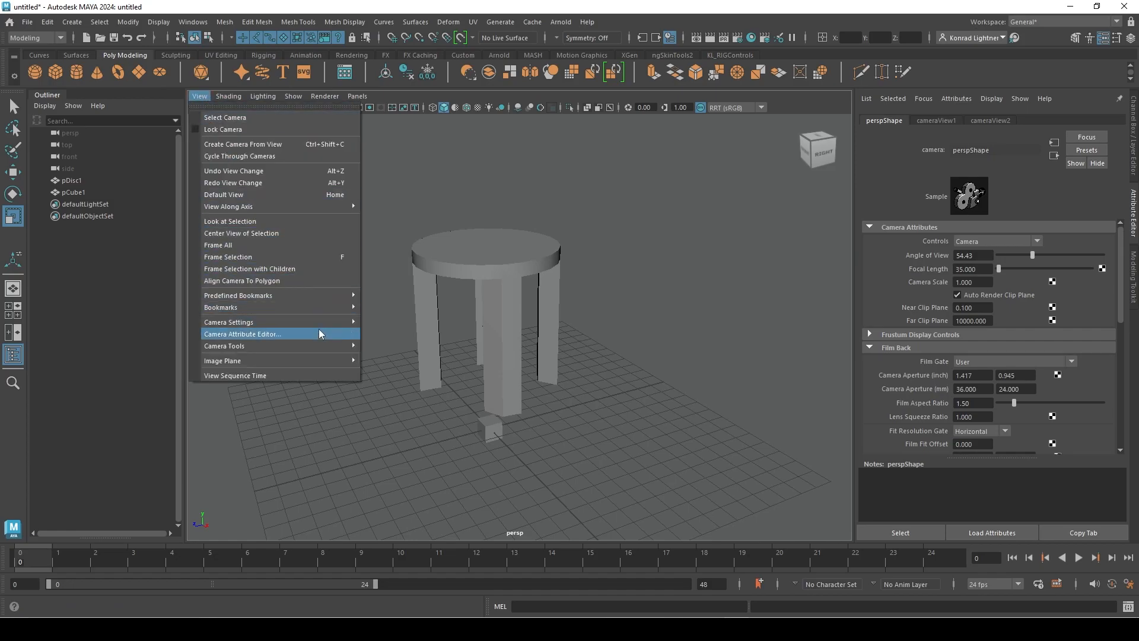
{"action": "mouse_move", "coordinate": [326, 346]}
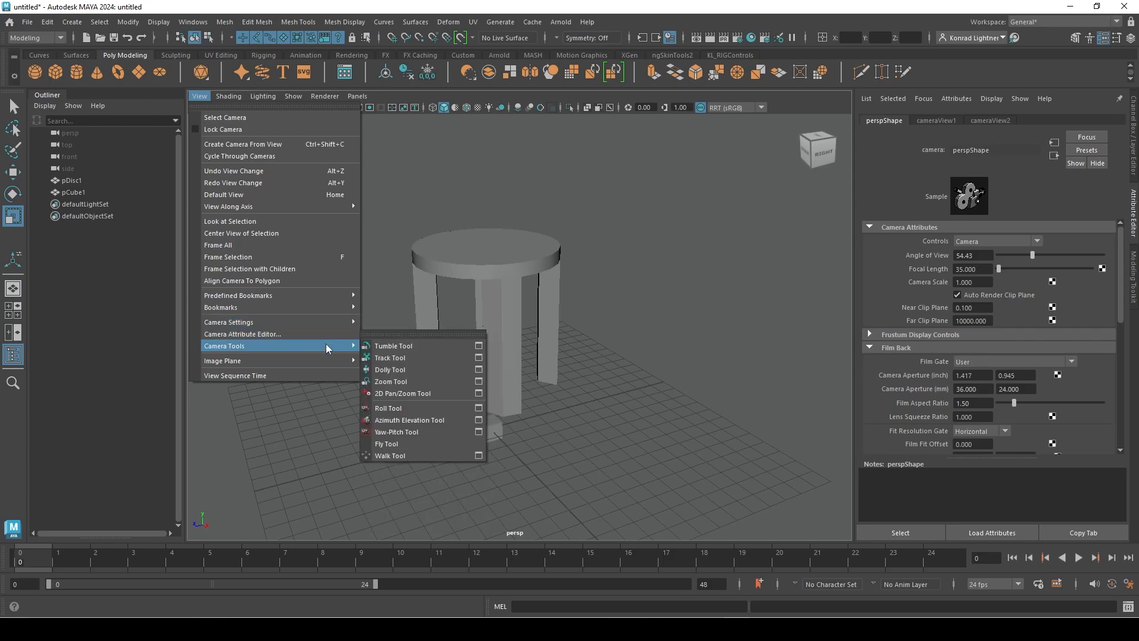
{"action": "left_click", "coordinate": [423, 393]}
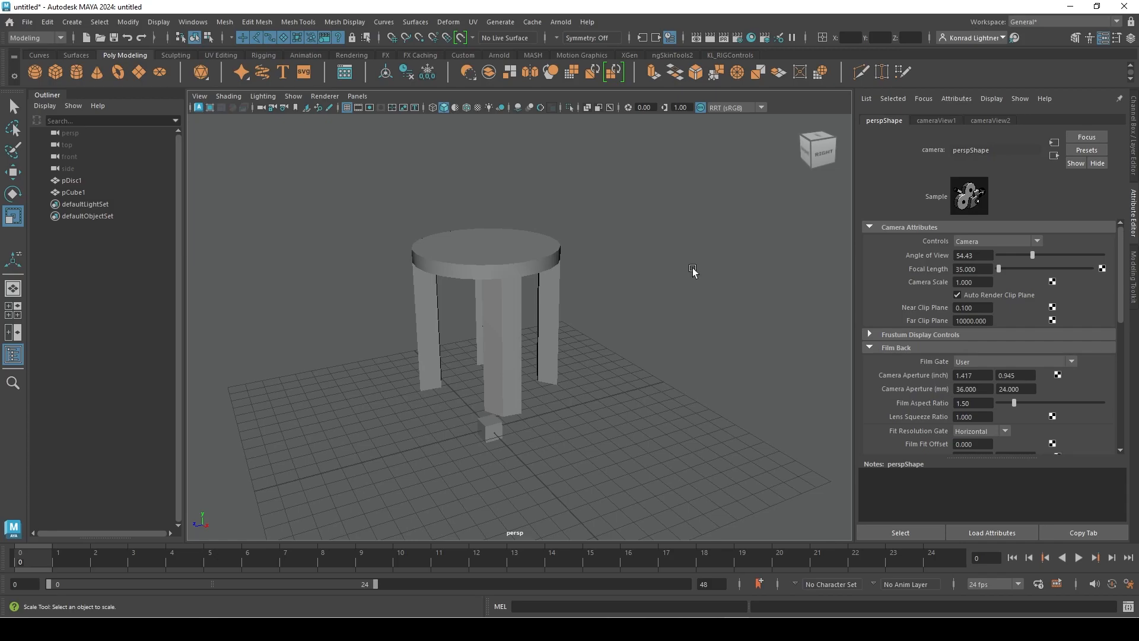
{"action": "left_click_drag", "start_coordinate": [389, 330], "coordinate": [471, 347]}
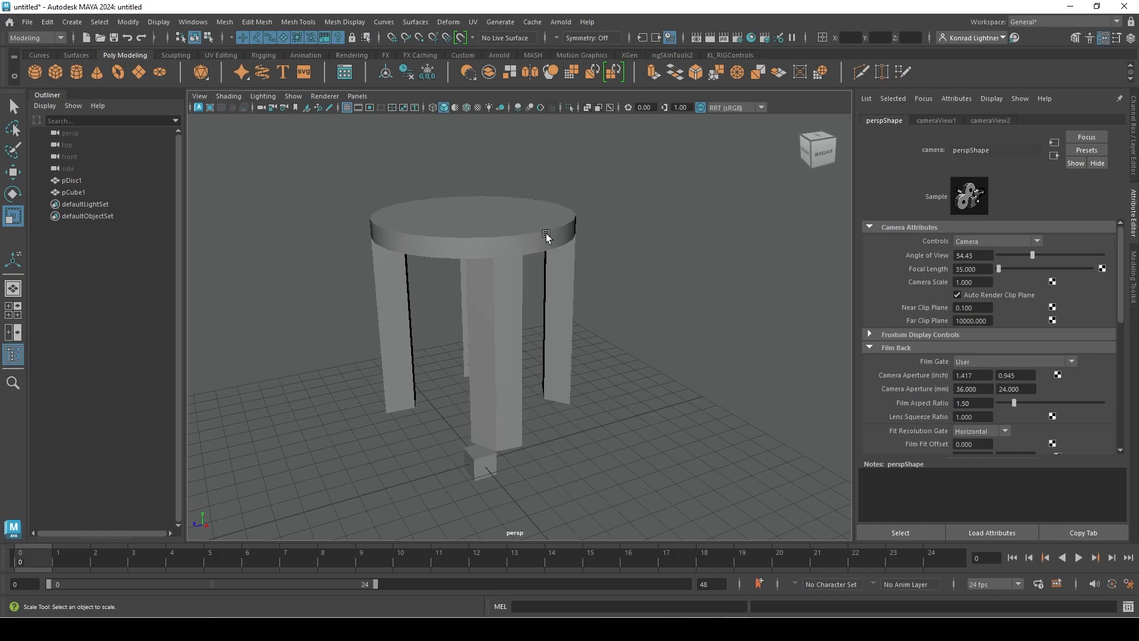
{"action": "mouse_move", "coordinate": [381, 407]}
{"action": "right_mouse_down", "text": "alt"}
{"action": "mouse_move", "coordinate": [600, 420]}
{"action": "mouse_move", "coordinate": [388, 399]}
{"action": "right_mouse_up", "text": "alt"}
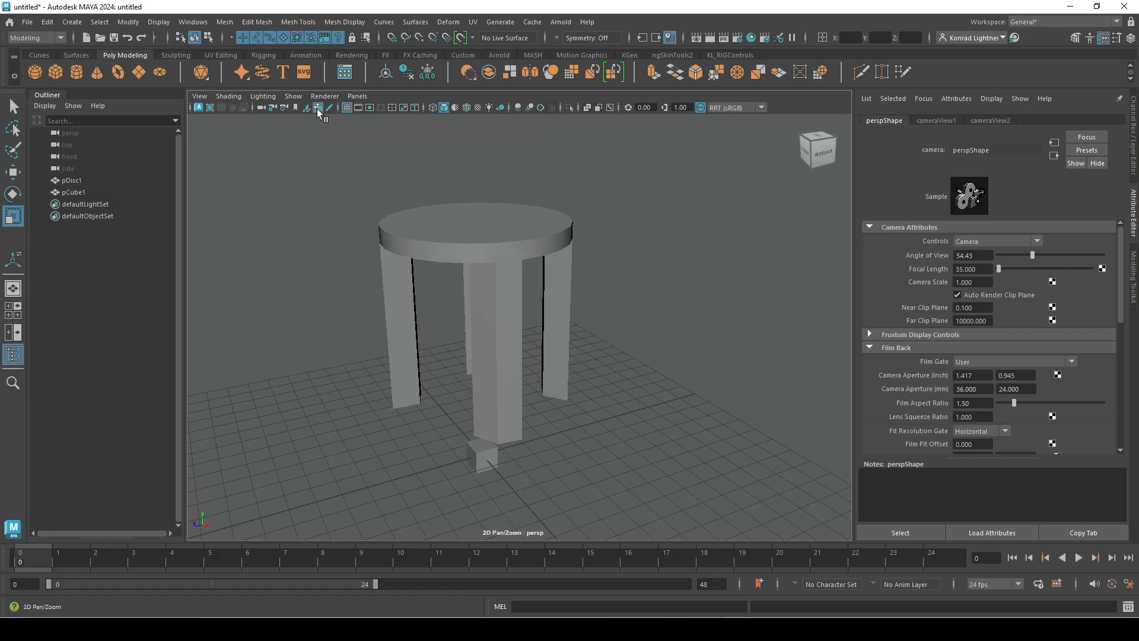
Step: Switch 2D Pan/Zoom and the grid display on and off in the perspective view
{"action": "left_click", "coordinate": [317, 109]}
{"action": "left_click", "coordinate": [317, 110]}
{"action": "left_click", "coordinate": [318, 109]}
{"action": "left_click", "coordinate": [317, 109]}
{"action": "left_click", "coordinate": [318, 109]}
{"action": "left_click", "coordinate": [318, 109]}
{"action": "left_click", "coordinate": [350, 110]}
{"action": "left_click", "coordinate": [351, 109]}
{"action": "scroll", "coordinate": [523, 476], "scroll_direction": "down", "scroll_amount": 2}
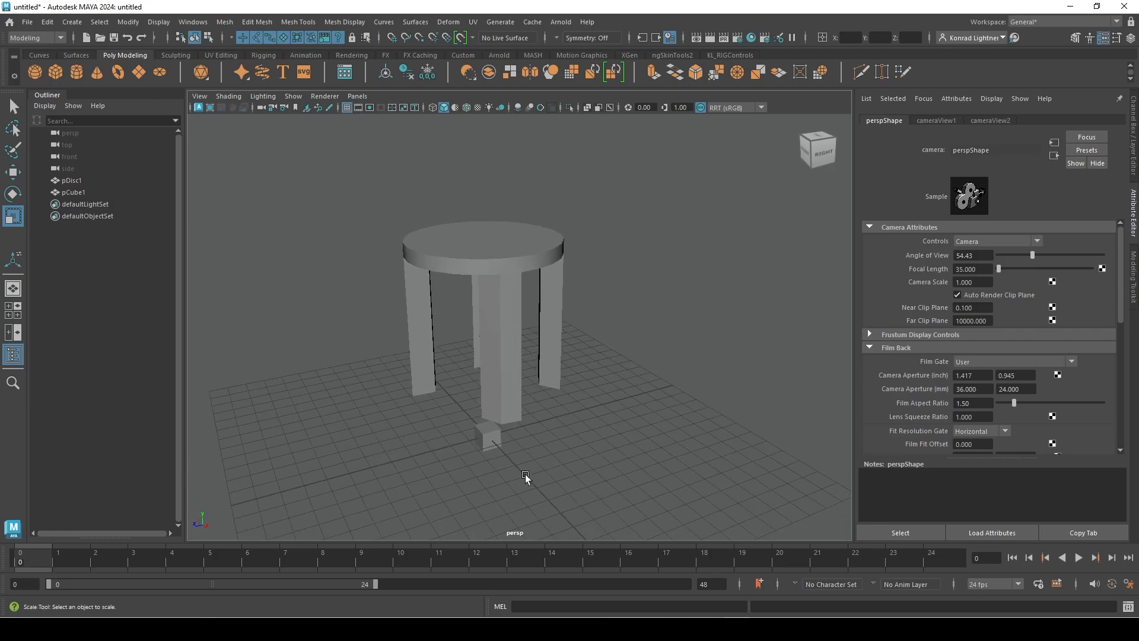
Step: Delete the small cube at the grid centre beneath the stool
{"action": "left_click", "coordinate": [489, 439]}
{"action": "key", "text": "Delete"}
{"action": "left_click_drag", "start_coordinate": [611, 455], "coordinate": [496, 417], "text": "alt"}
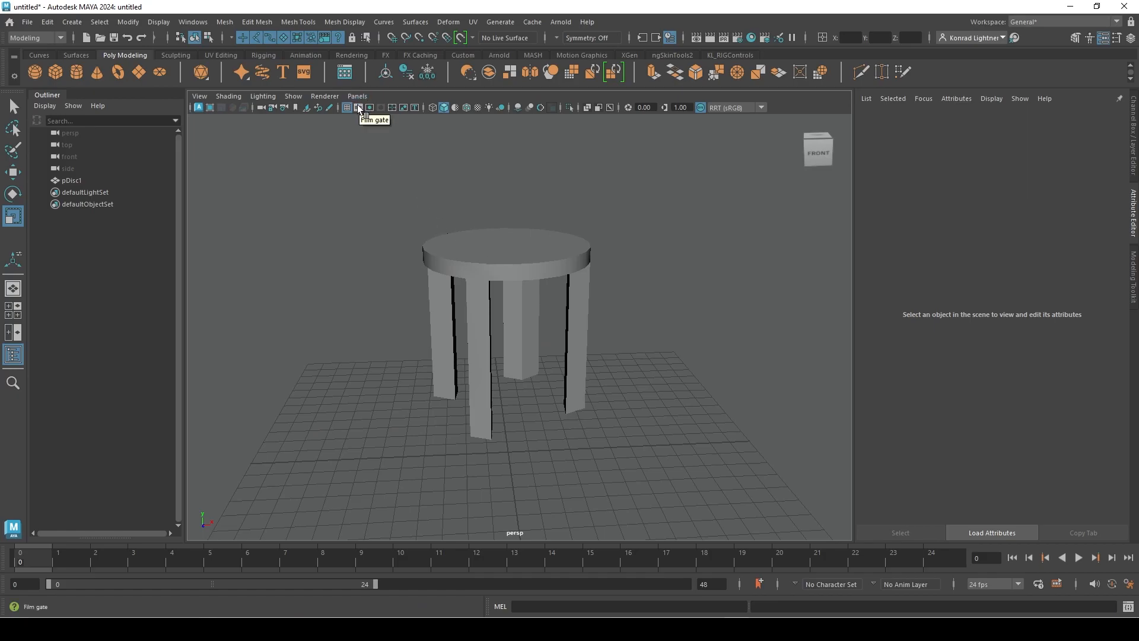
Step: Turn on the resolution gate and the gate mask in the perspective view
{"action": "left_click", "coordinate": [381, 107]}
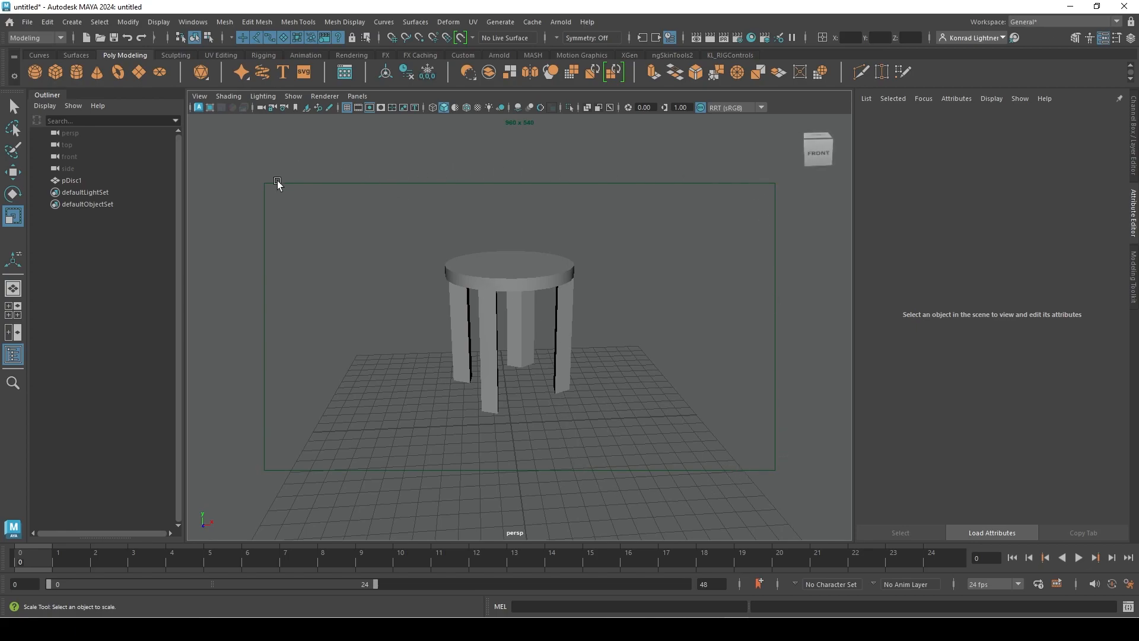
{"action": "left_click_drag", "start_coordinate": [343, 461], "coordinate": [493, 393], "text": "alt"}
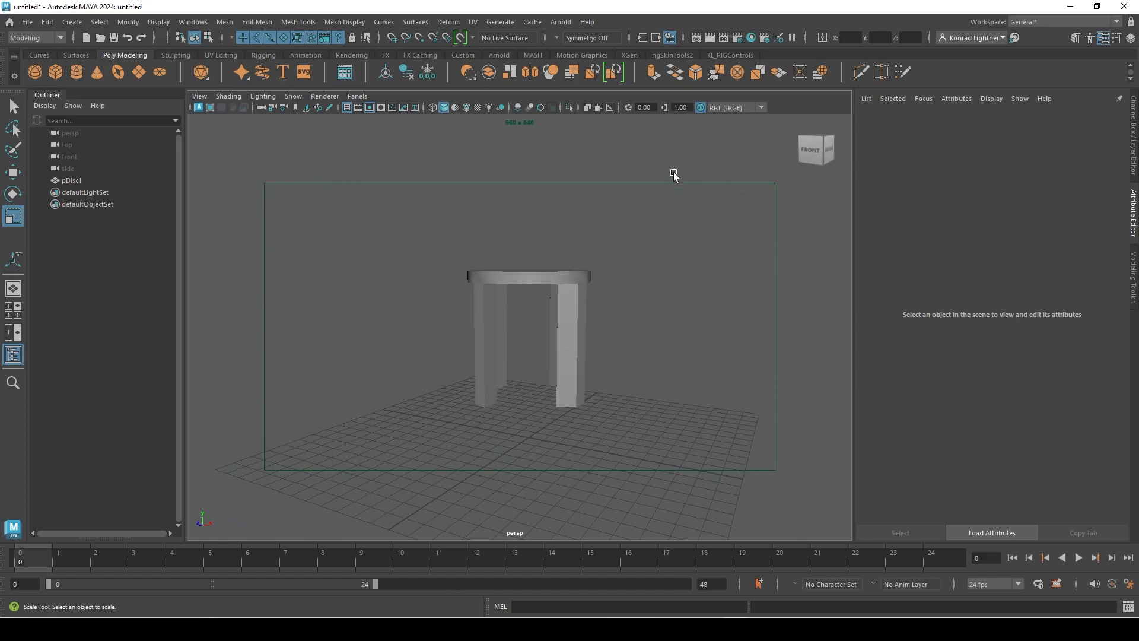
{"action": "left_click", "coordinate": [381, 108]}
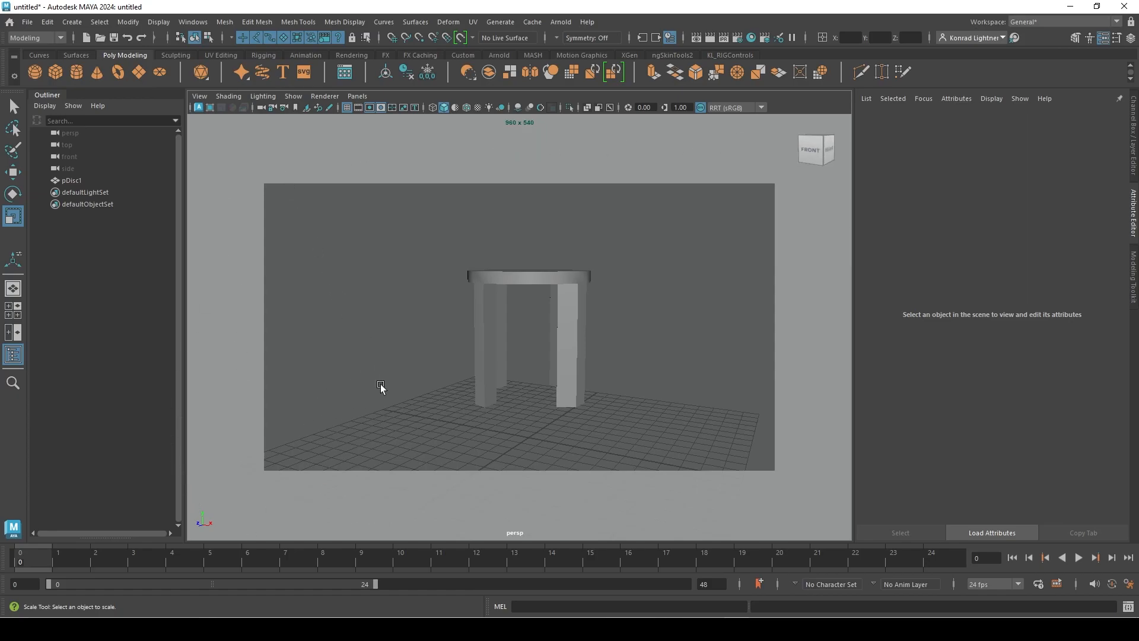
{"action": "scroll", "coordinate": [498, 376], "scroll_direction": "down", "scroll_amount": 3}
{"action": "mouse_move", "coordinate": [446, 310]}
{"action": "right_mouse_down", "text": "alt"}
{"action": "mouse_move", "coordinate": [483, 309]}
{"action": "mouse_move", "coordinate": [440, 308]}
{"action": "mouse_move", "coordinate": [464, 312]}
{"action": "right_mouse_up", "text": "alt"}
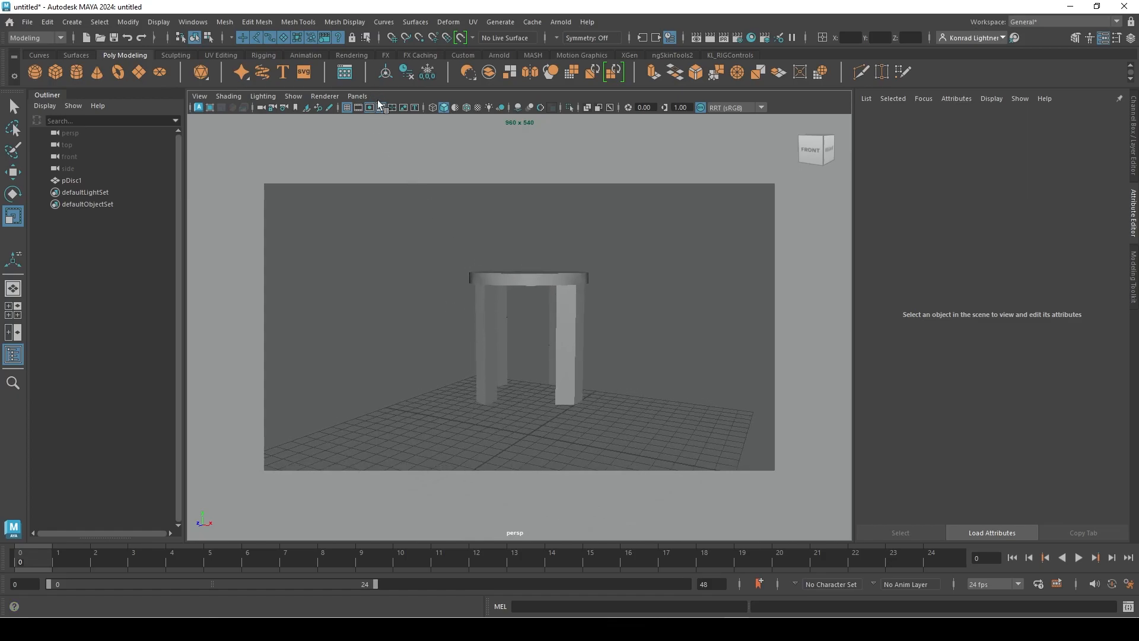
Step: Show and hide the field chart, safe action and safe title guides in the perspective view
{"action": "left_click", "coordinate": [397, 112]}
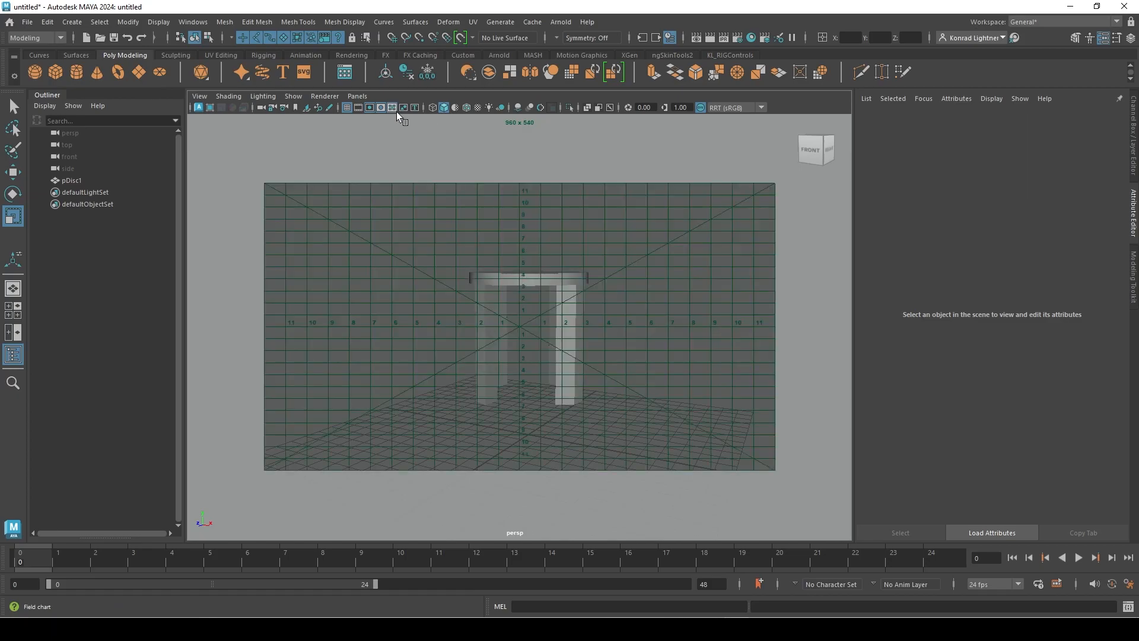
{"action": "left_click", "coordinate": [396, 112]}
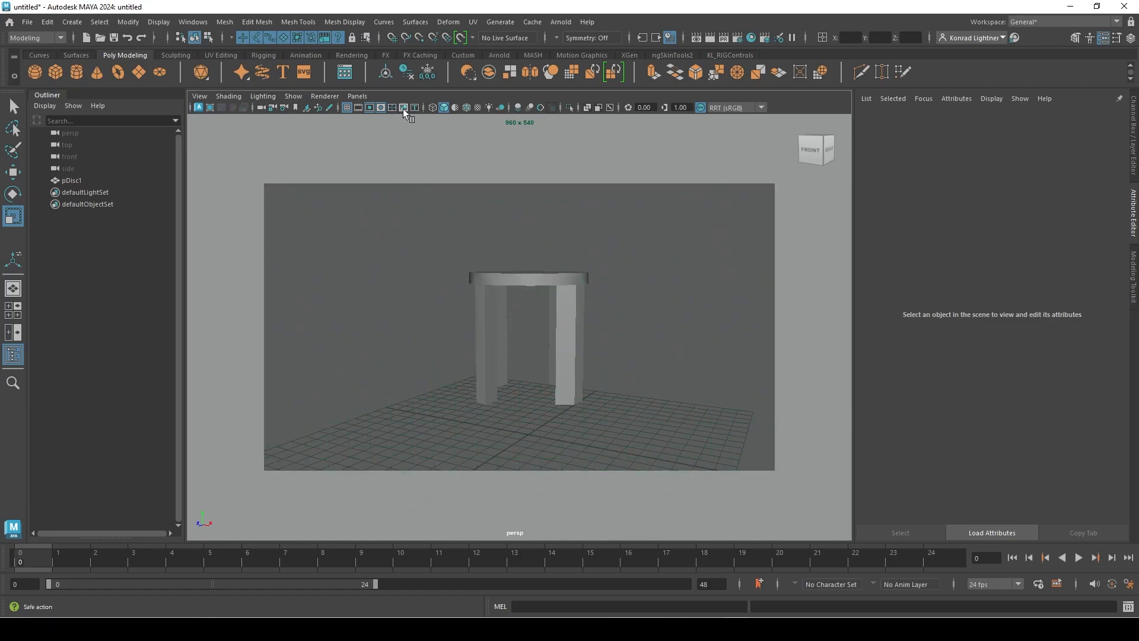
{"action": "left_click", "coordinate": [404, 108]}
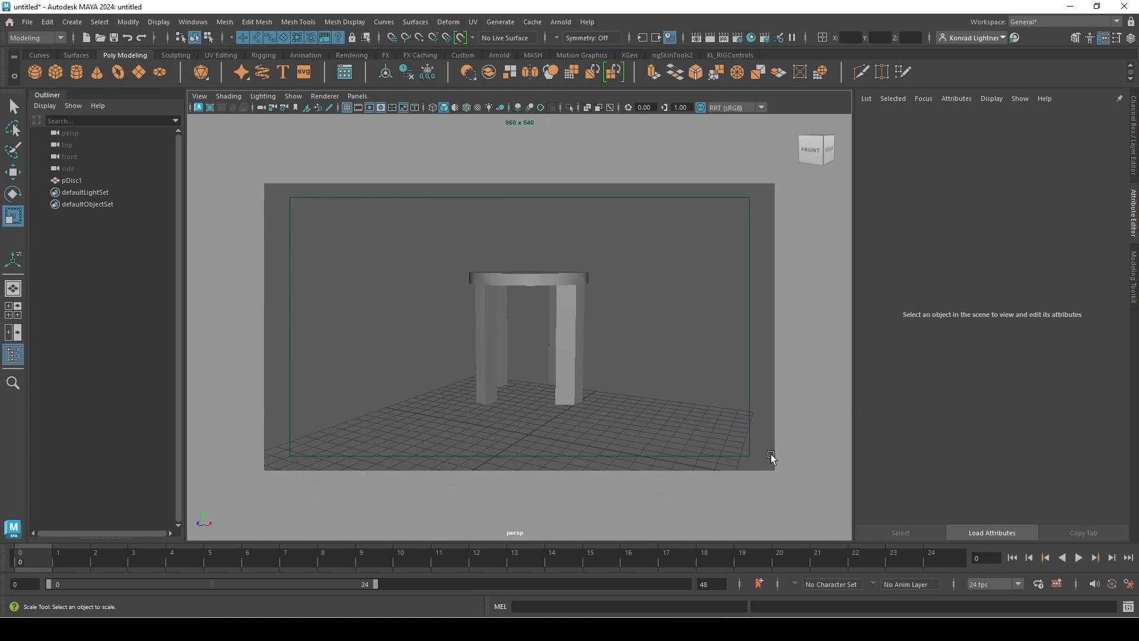
{"action": "left_click", "coordinate": [402, 107]}
{"action": "left_click", "coordinate": [414, 107]}
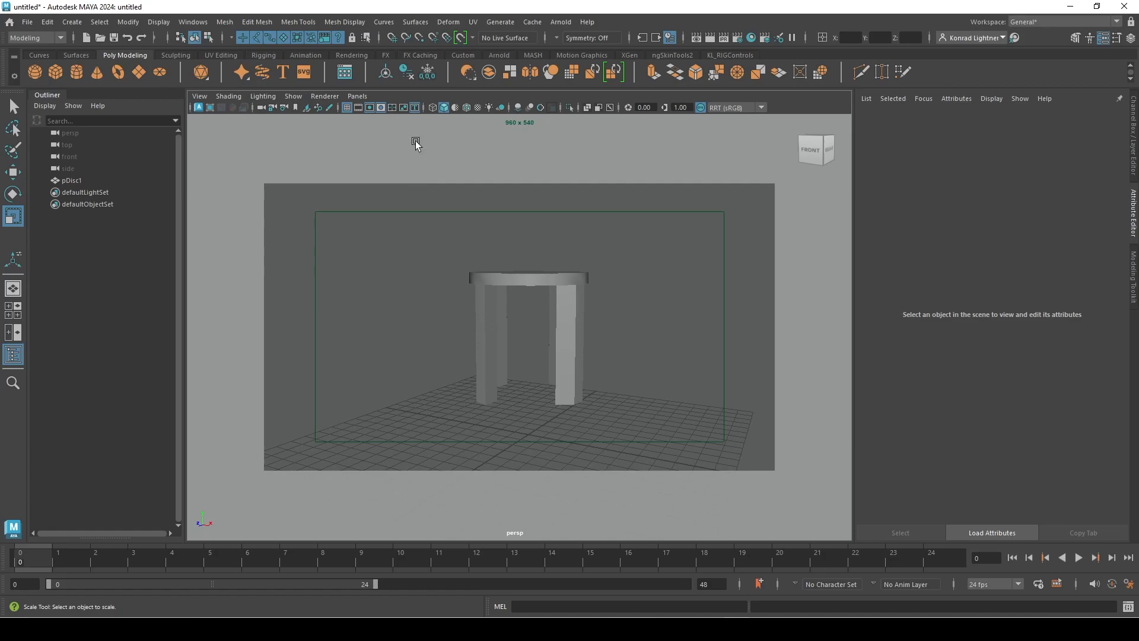
{"action": "left_click", "coordinate": [415, 107]}
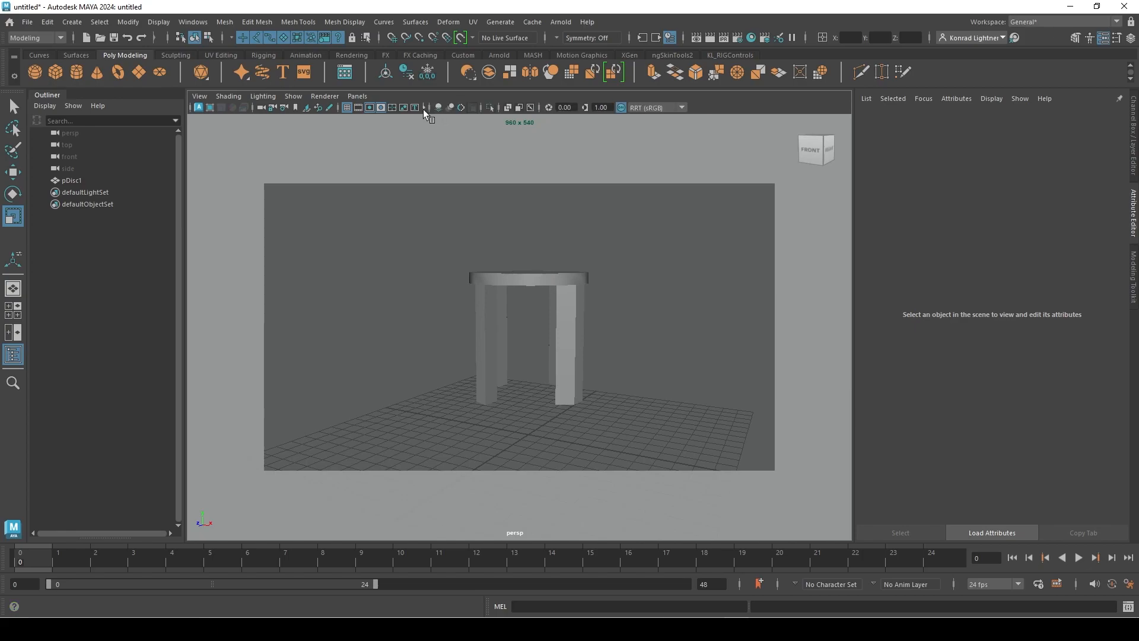
Step: Collapse and re-expand the viewport's groups of shading, gate and renderer display controls
{"action": "left_click", "coordinate": [423, 108]}
{"action": "left_click", "coordinate": [422, 107]}
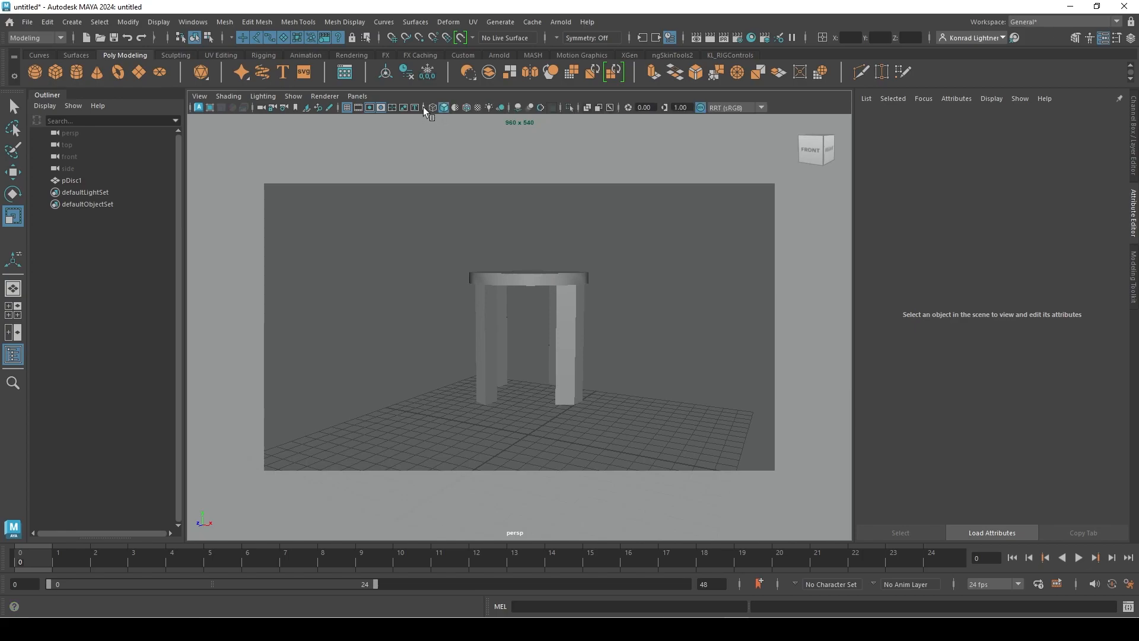
{"action": "left_click", "coordinate": [423, 107]}
{"action": "left_click", "coordinate": [422, 107]}
{"action": "left_click", "coordinate": [422, 106]}
{"action": "left_click", "coordinate": [422, 106]}
{"action": "left_click", "coordinate": [340, 108]}
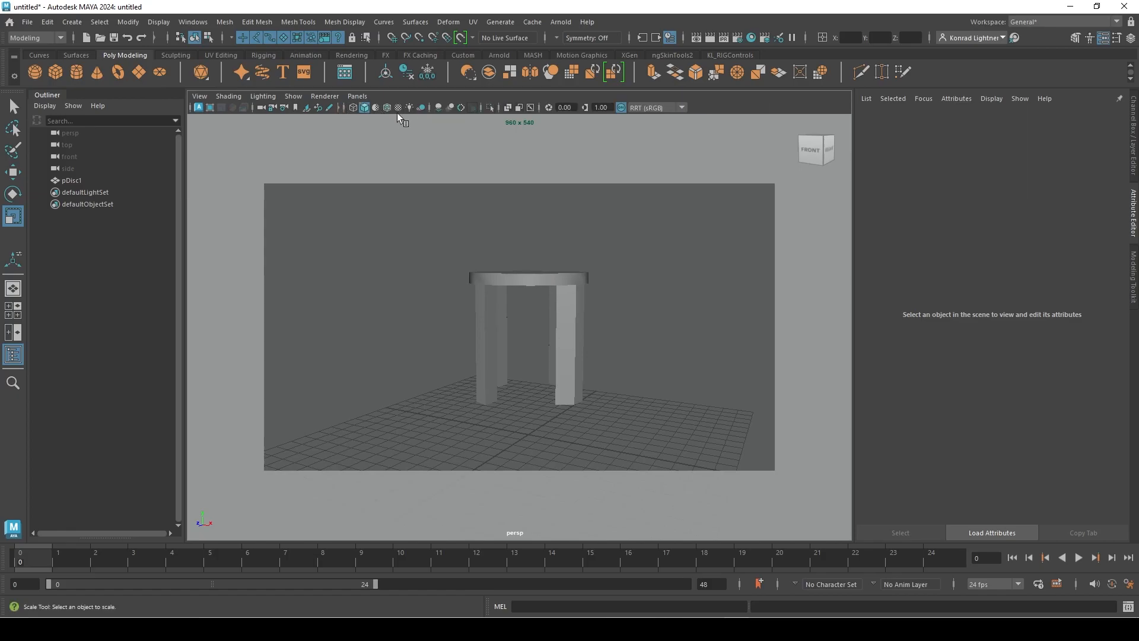
{"action": "left_click", "coordinate": [342, 108]}
{"action": "left_click", "coordinate": [337, 108]}
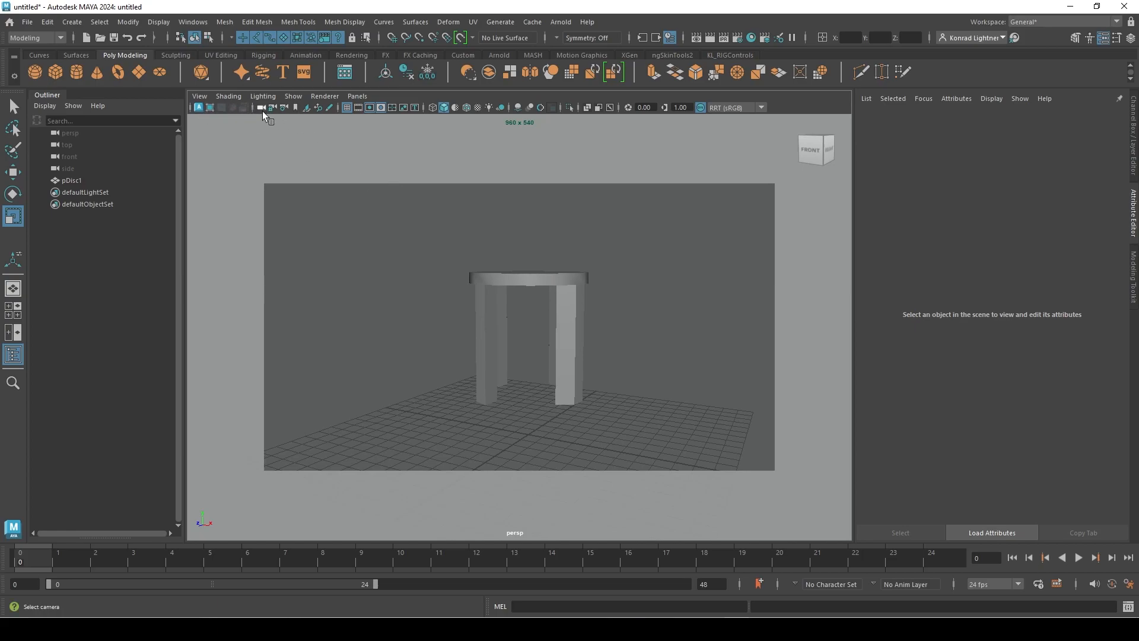
{"action": "left_click", "coordinate": [192, 107]}
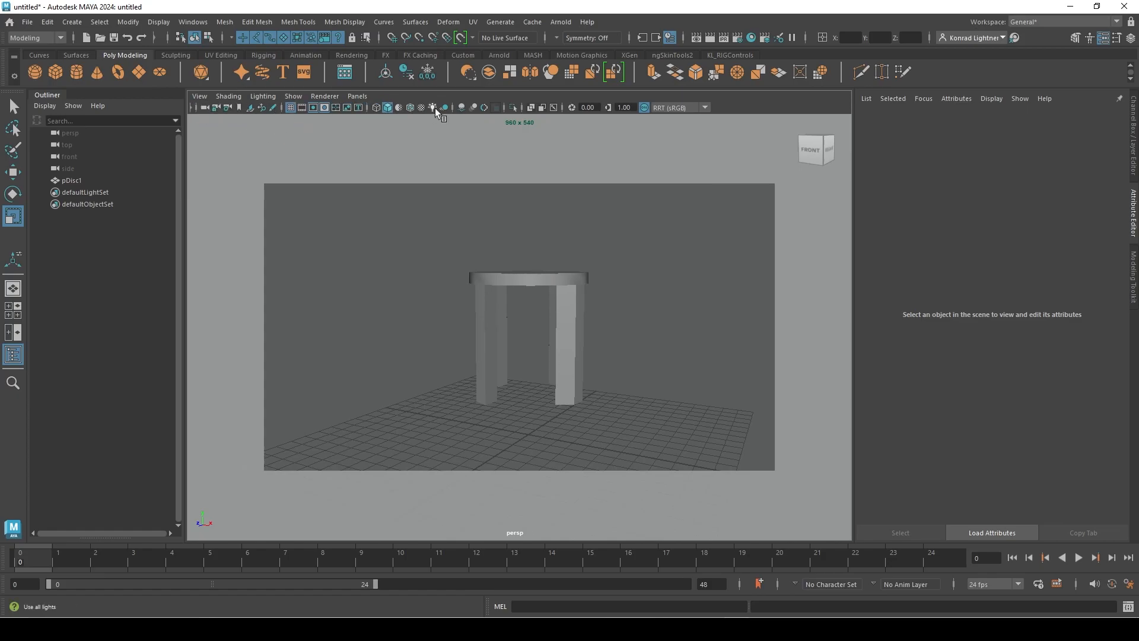
{"action": "left_click", "coordinate": [191, 107]}
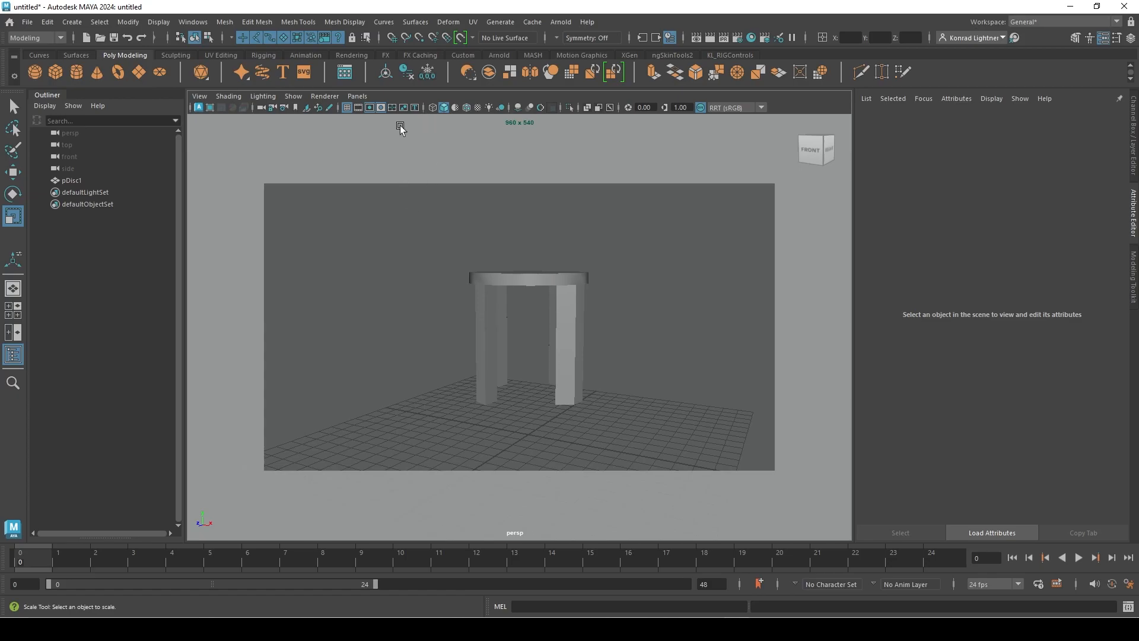
{"action": "left_click_drag", "start_coordinate": [523, 173], "coordinate": [475, 196], "text": "alt"}
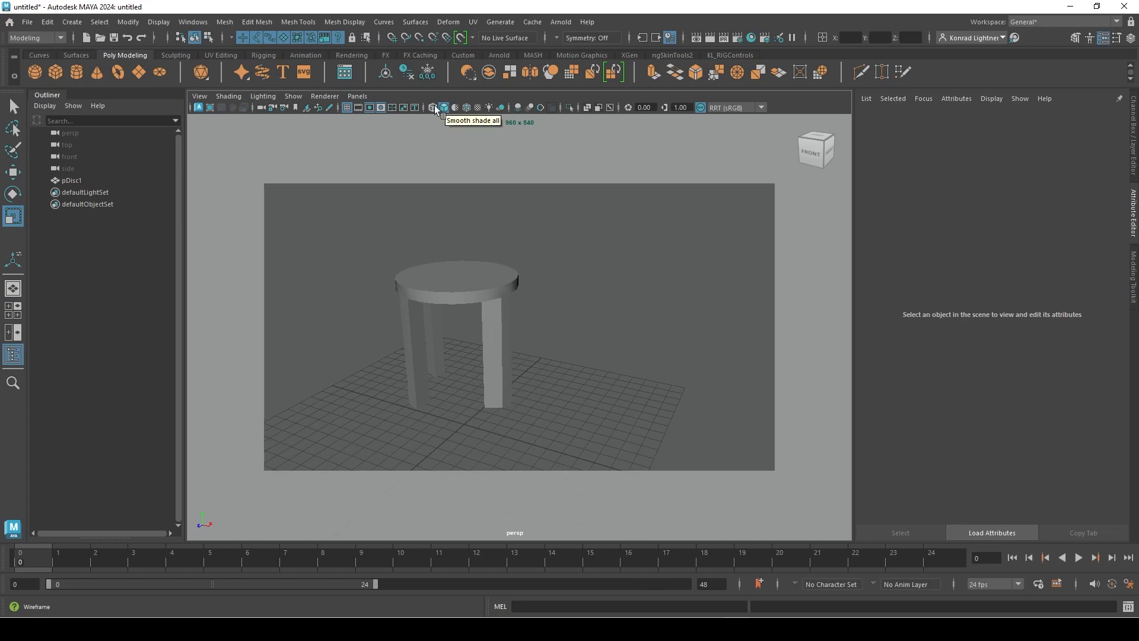
Step: Display the stool in wireframe, inspect it from several angles, and return the viewport to smooth shading
{"action": "left_click", "coordinate": [432, 107]}
{"action": "middle_click_drag", "start_coordinate": [377, 319], "coordinate": [422, 289], "text": "alt"}
{"action": "right_click_drag", "start_coordinate": [423, 289], "coordinate": [525, 286], "text": "alt"}
{"action": "middle_click_drag", "start_coordinate": [525, 286], "coordinate": [551, 408], "text": "alt"}
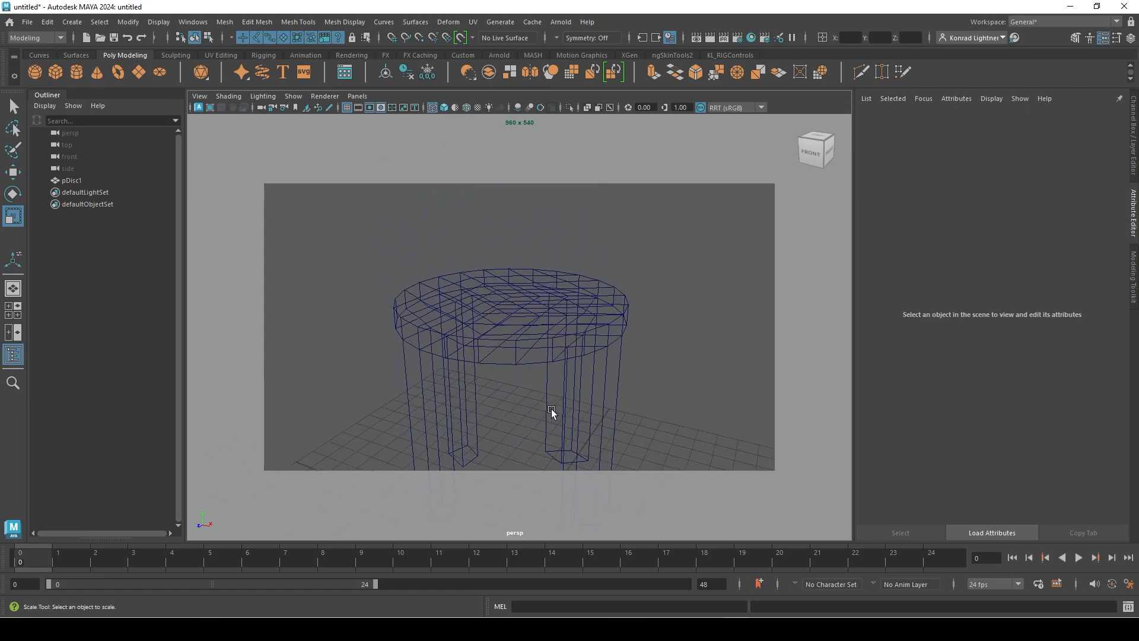
{"action": "left_click_drag", "start_coordinate": [550, 408], "coordinate": [480, 202], "text": "alt"}
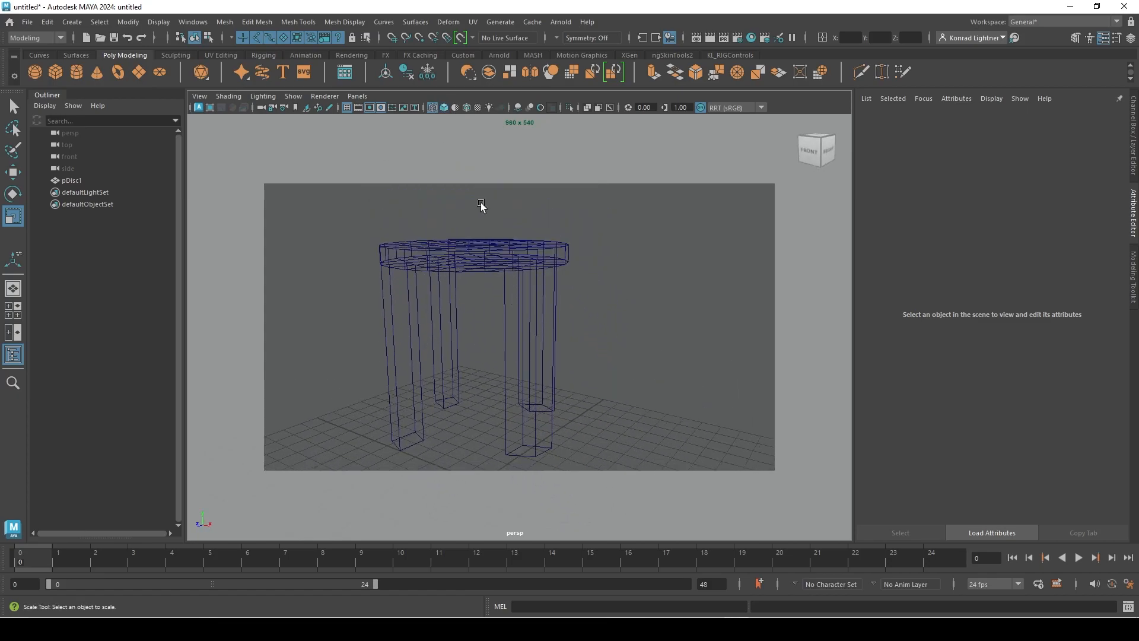
{"action": "left_click", "coordinate": [443, 107]}
{"action": "left_click", "coordinate": [443, 107]}
{"action": "left_click", "coordinate": [445, 107]}
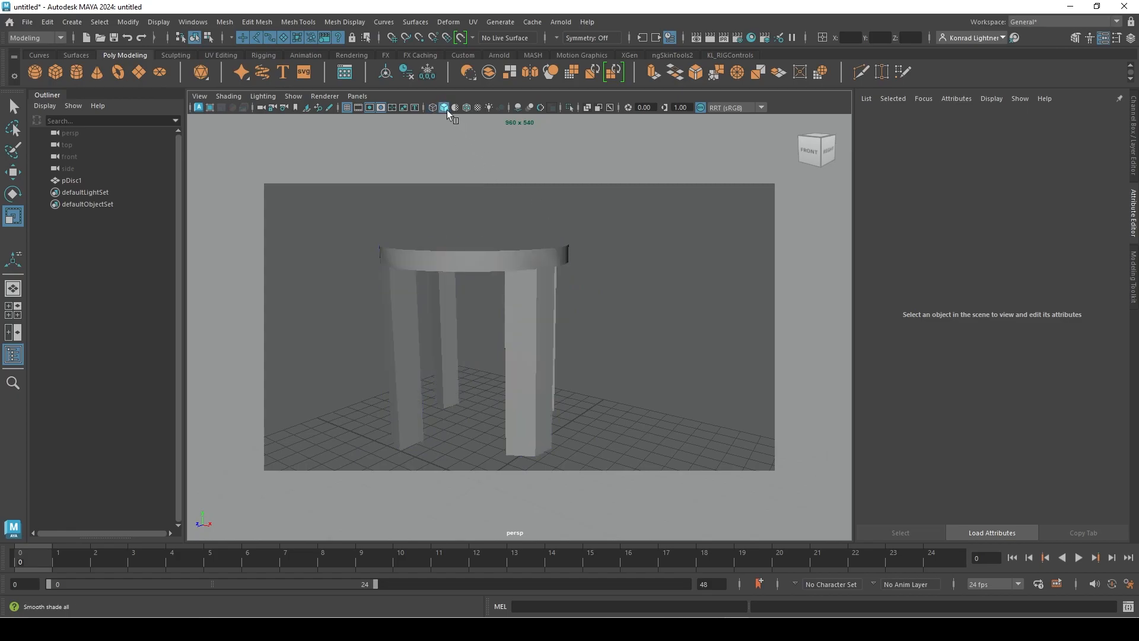
Step: Toggle the default material and the wireframe-on-shaded display on and off, with the stool deselected
{"action": "left_click", "coordinate": [546, 273]}
{"action": "left_click_drag", "start_coordinate": [732, 303], "coordinate": [560, 301], "text": "alt"}
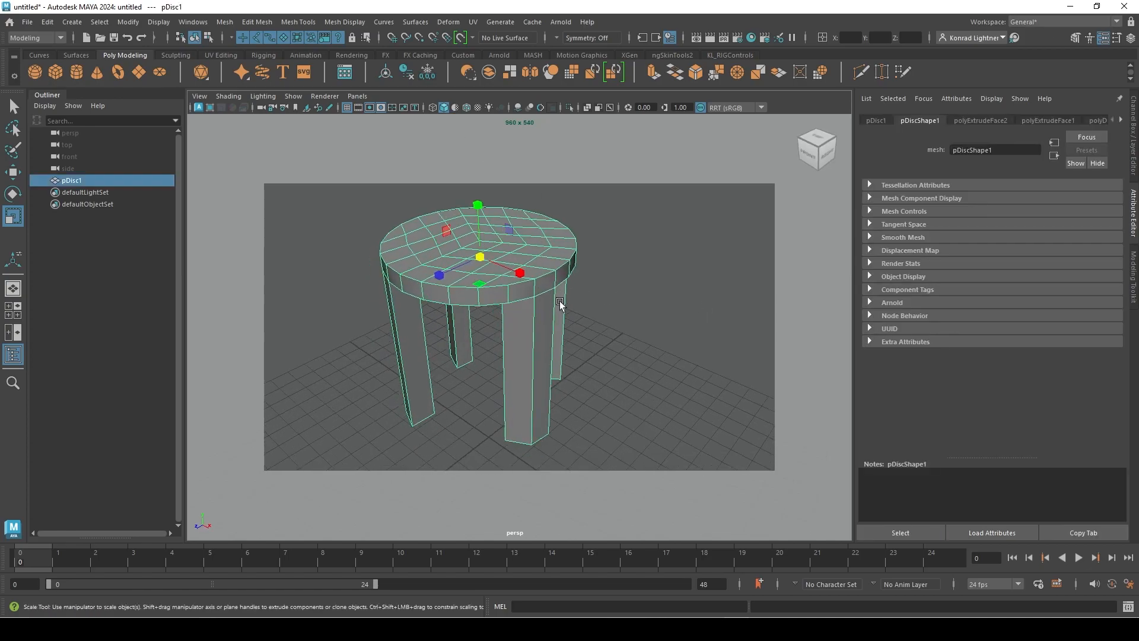
{"action": "left_click", "coordinate": [455, 107]}
{"action": "left_click", "coordinate": [504, 166]}
{"action": "left_click", "coordinate": [468, 106]}
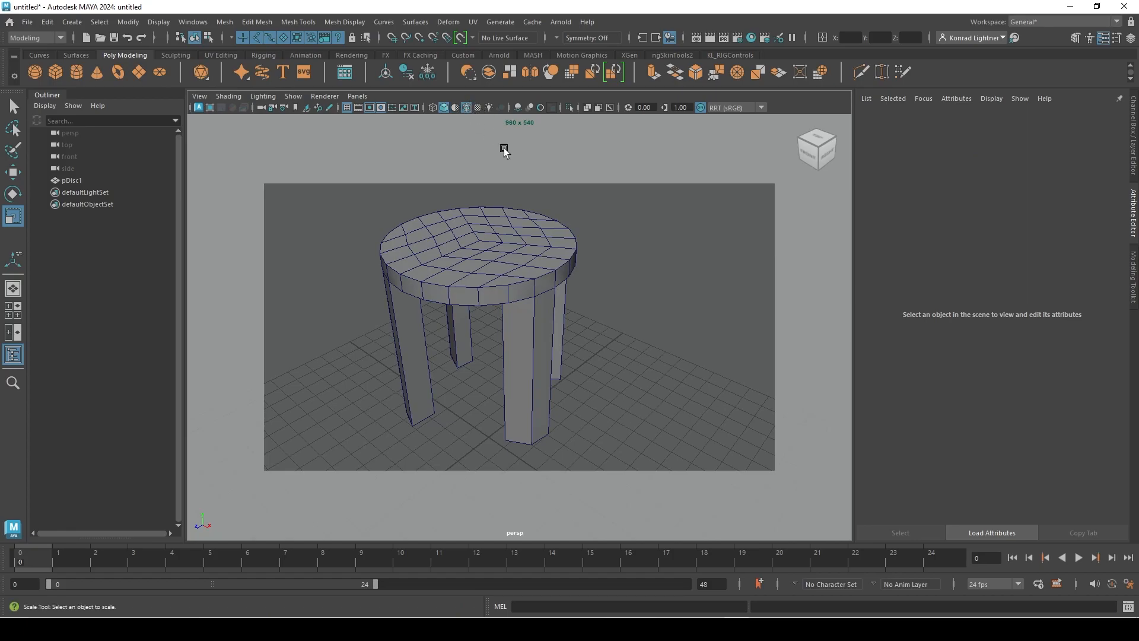
{"action": "left_click", "coordinate": [454, 107]}
{"action": "left_click", "coordinate": [468, 108]}
Step: Try the textured display and the use-all-lights mode on the stool, and switch back to default lighting
{"action": "left_click", "coordinate": [478, 107]}
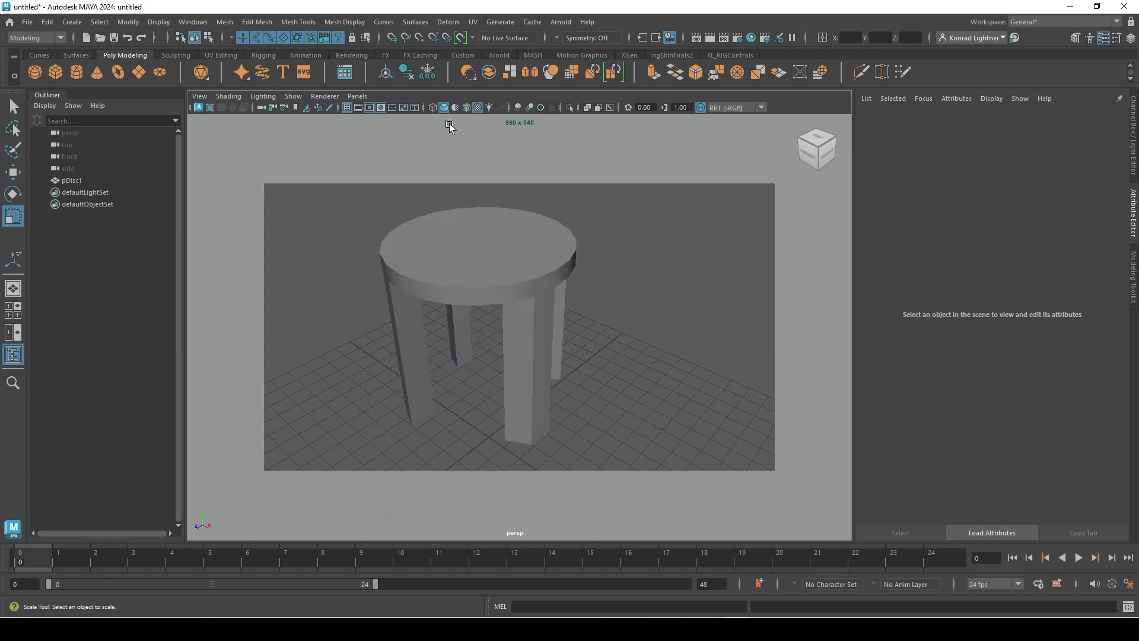
{"action": "left_click", "coordinate": [569, 273]}
{"action": "left_click", "coordinate": [597, 279]}
{"action": "left_click", "coordinate": [490, 110]}
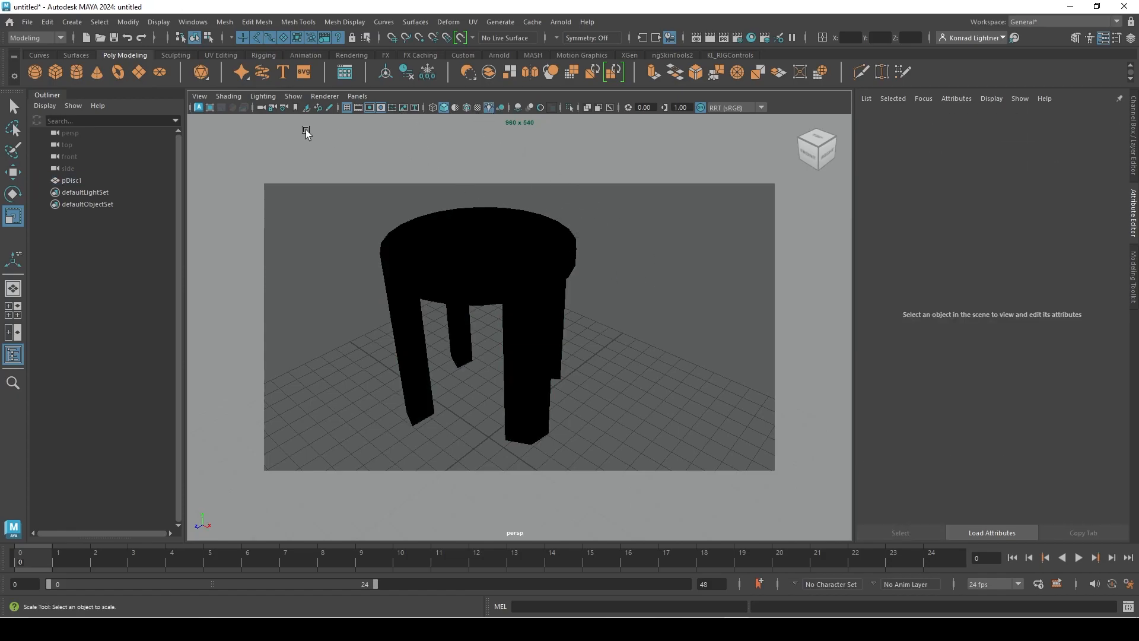
{"action": "mouse_move", "coordinate": [451, 244]}
{"action": "left_mouse_down", "text": "alt"}
{"action": "mouse_move", "coordinate": [489, 221]}
{"action": "mouse_move", "coordinate": [449, 230]}
{"action": "mouse_move", "coordinate": [482, 252]}
{"action": "left_mouse_up", "text": "alt"}
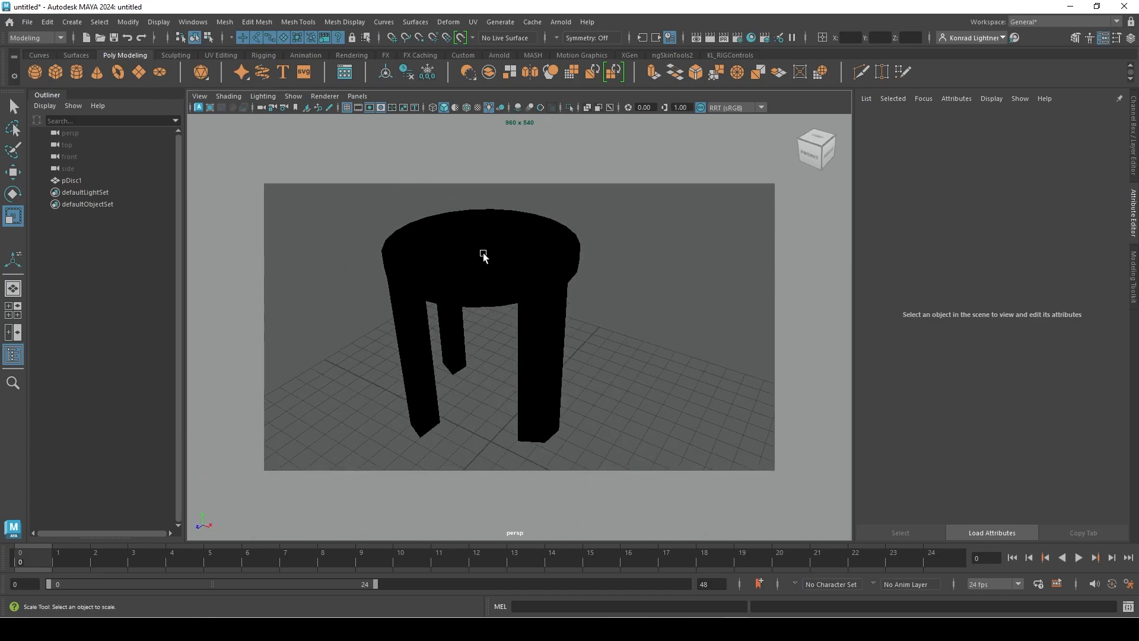
{"action": "left_click", "coordinate": [490, 109]}
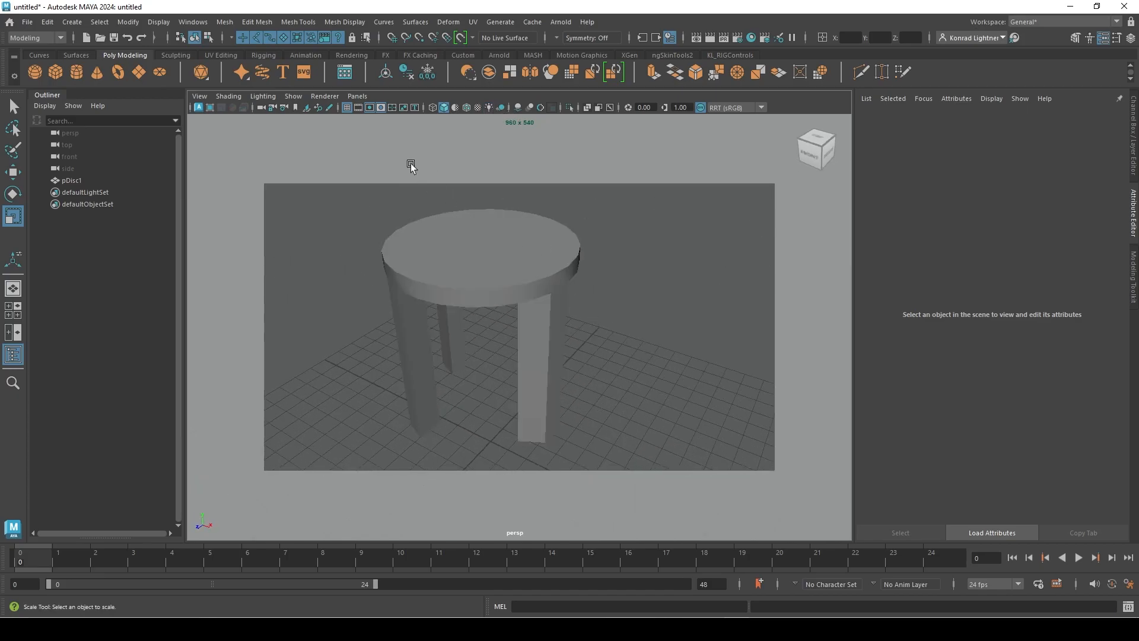
Step: Turn off the resolution gate so the stool and grid fill the whole perspective view
{"action": "left_click", "coordinate": [370, 108]}
{"action": "left_click", "coordinate": [370, 111]}
{"action": "right_click_drag", "start_coordinate": [640, 229], "coordinate": [522, 211], "text": "alt"}
{"action": "middle_click_drag", "start_coordinate": [550, 216], "coordinate": [552, 234], "text": "alt"}
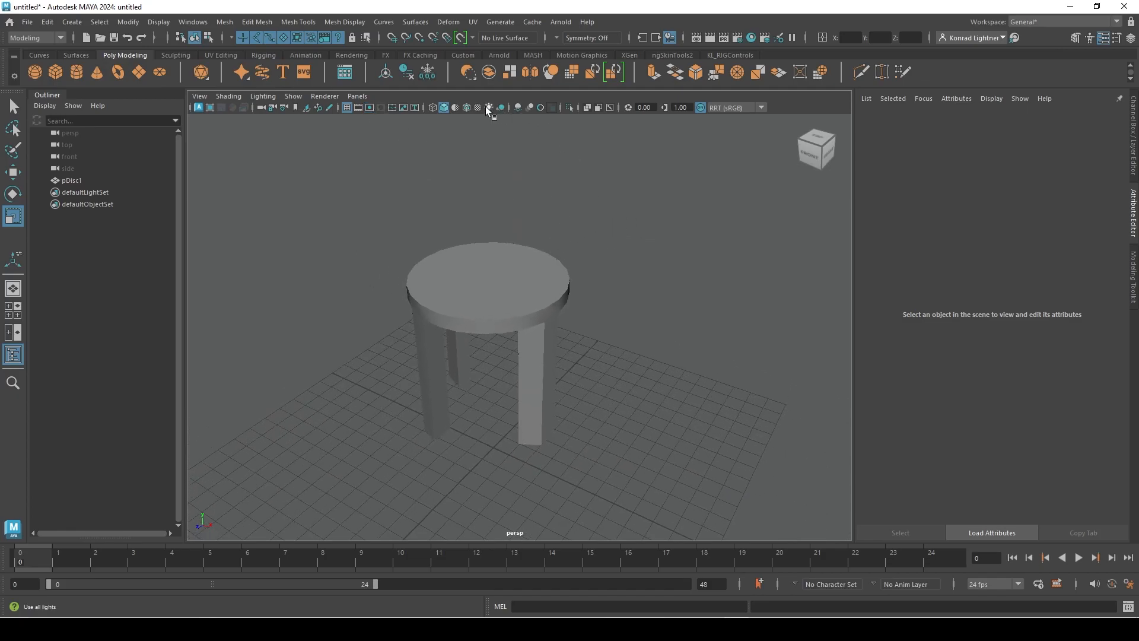
Step: Turn on screen space ambient occlusion, and toggle motion blur on and off
{"action": "left_click", "coordinate": [517, 109]}
{"action": "left_click_drag", "start_coordinate": [575, 259], "coordinate": [517, 279], "text": "alt"}
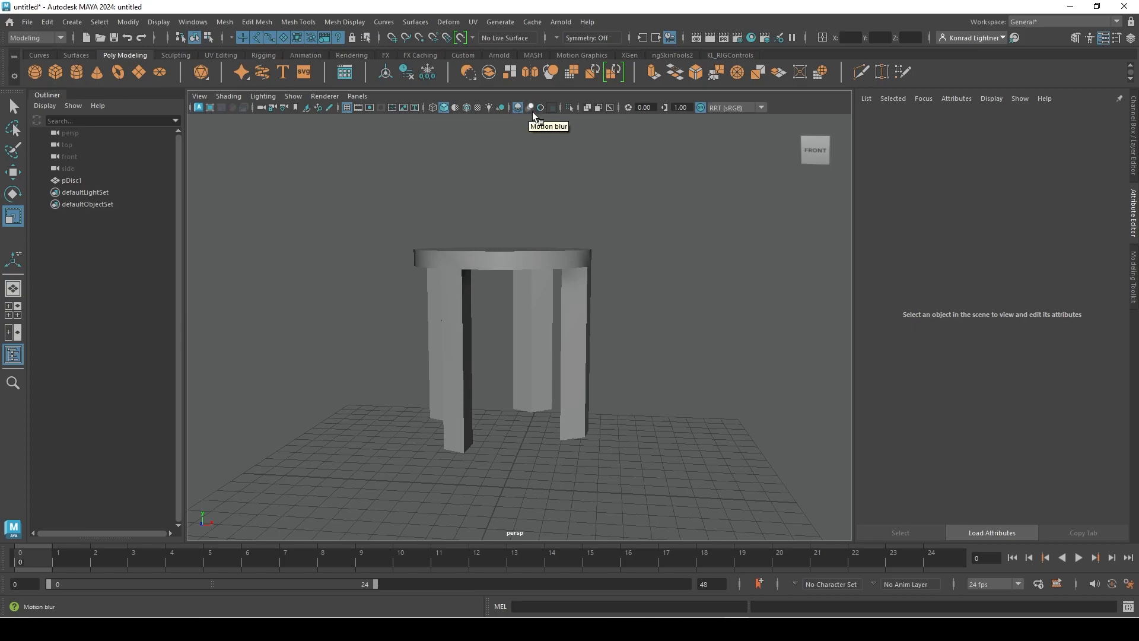
{"action": "left_click", "coordinate": [531, 110]}
{"action": "left_click", "coordinate": [531, 110]}
{"action": "left_click_drag", "start_coordinate": [563, 164], "coordinate": [527, 144], "text": "alt"}
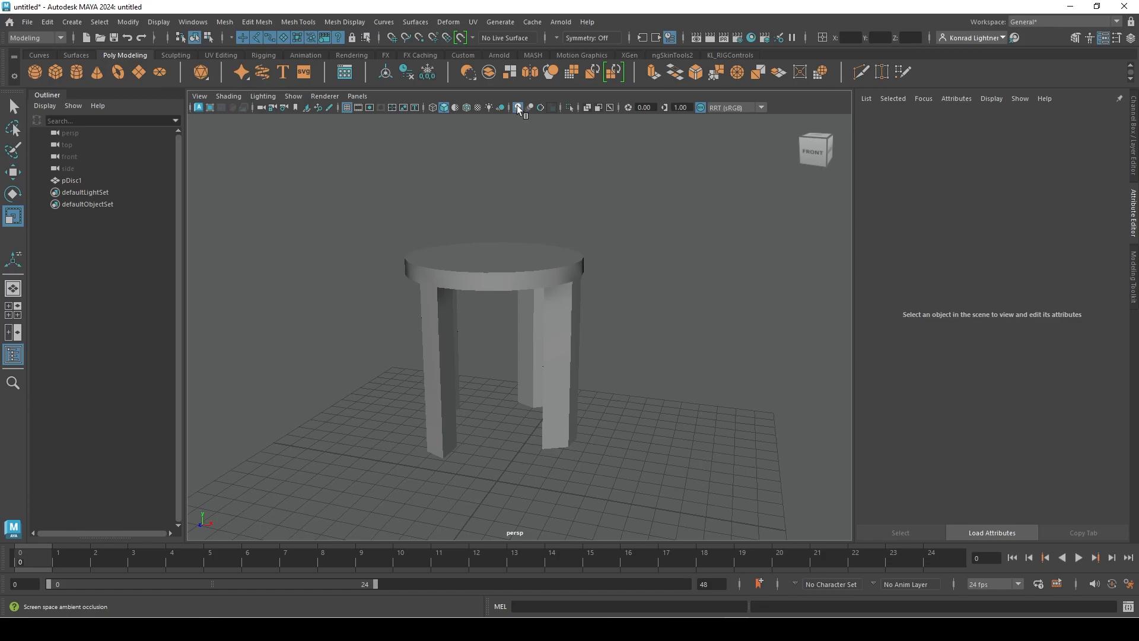
Step: Examine the ambient occlusion shading underneath the seat where the stool's legs meet it
{"action": "left_click_drag", "start_coordinate": [571, 276], "coordinate": [529, 244], "text": "alt"}
{"action": "right_click_drag", "start_coordinate": [529, 244], "coordinate": [620, 193], "text": "alt"}
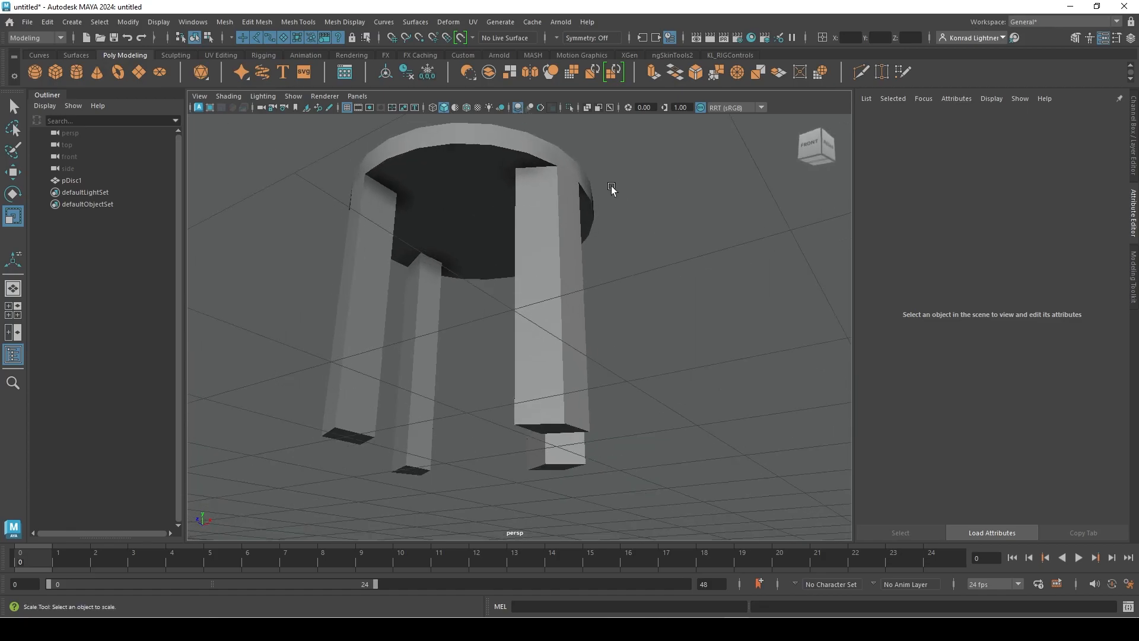
{"action": "middle_click_drag", "start_coordinate": [442, 240], "coordinate": [481, 303], "text": "alt"}
{"action": "right_click_drag", "start_coordinate": [480, 303], "coordinate": [552, 297], "text": "alt"}
{"action": "left_click_drag", "start_coordinate": [551, 297], "coordinate": [515, 273], "text": "alt"}
{"action": "middle_click_drag", "start_coordinate": [515, 273], "coordinate": [611, 319], "text": "alt"}
{"action": "left_click_drag", "start_coordinate": [611, 319], "coordinate": [572, 288], "text": "alt"}
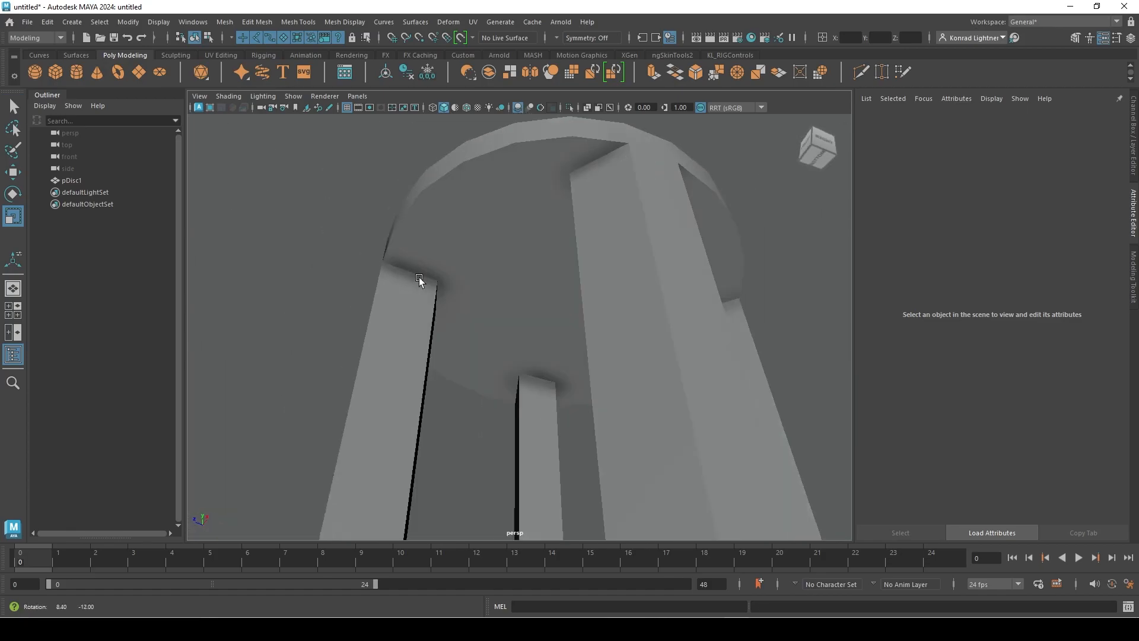
{"action": "right_click_drag", "start_coordinate": [422, 284], "coordinate": [446, 289], "text": "alt"}
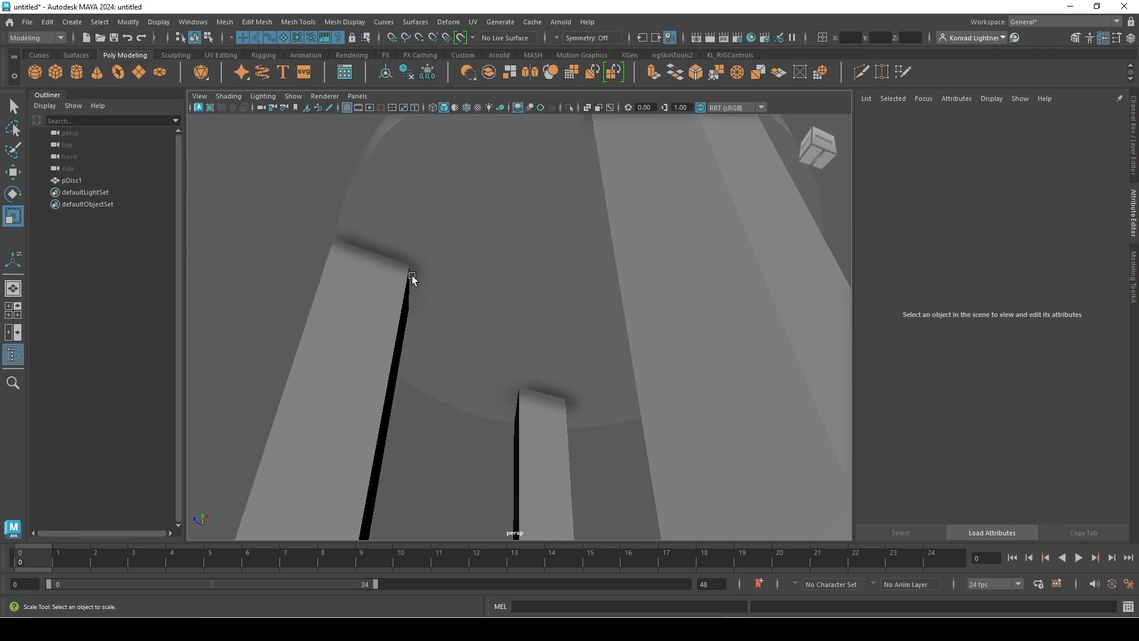
{"action": "right_click_drag", "start_coordinate": [445, 301], "coordinate": [349, 265], "text": "alt"}
{"action": "left_click_drag", "start_coordinate": [422, 259], "coordinate": [594, 251], "text": "alt"}
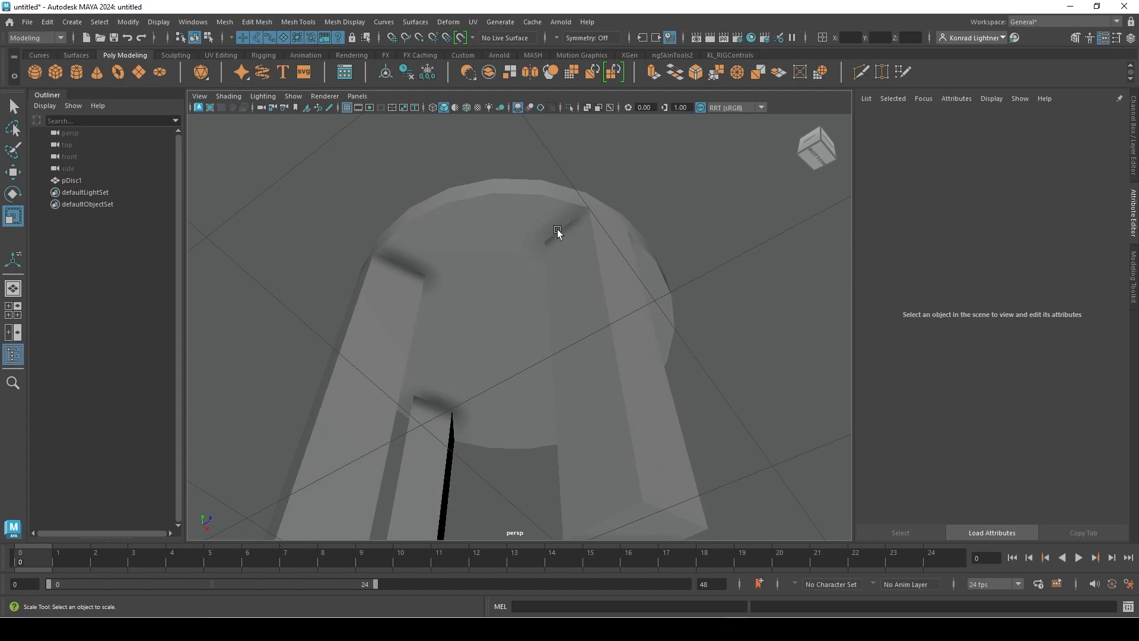
Step: Toggle screen space ambient occlusion repeatedly to compare the shading under the seat, and leave it off
{"action": "left_click", "coordinate": [515, 104]}
{"action": "left_click", "coordinate": [515, 104]}
{"action": "left_click", "coordinate": [515, 104]}
{"action": "left_click", "coordinate": [515, 104]}
{"action": "left_click", "coordinate": [515, 104]}
{"action": "left_click", "coordinate": [515, 104]}
{"action": "left_click", "coordinate": [514, 104]}
{"action": "left_click", "coordinate": [515, 104]}
{"action": "left_click", "coordinate": [515, 103]}
{"action": "left_click", "coordinate": [515, 104]}
{"action": "left_click", "coordinate": [514, 104]}
{"action": "scroll", "coordinate": [579, 383], "scroll_direction": "down", "scroll_amount": 5}
{"action": "left_click_drag", "start_coordinate": [572, 386], "coordinate": [478, 350], "text": "alt"}
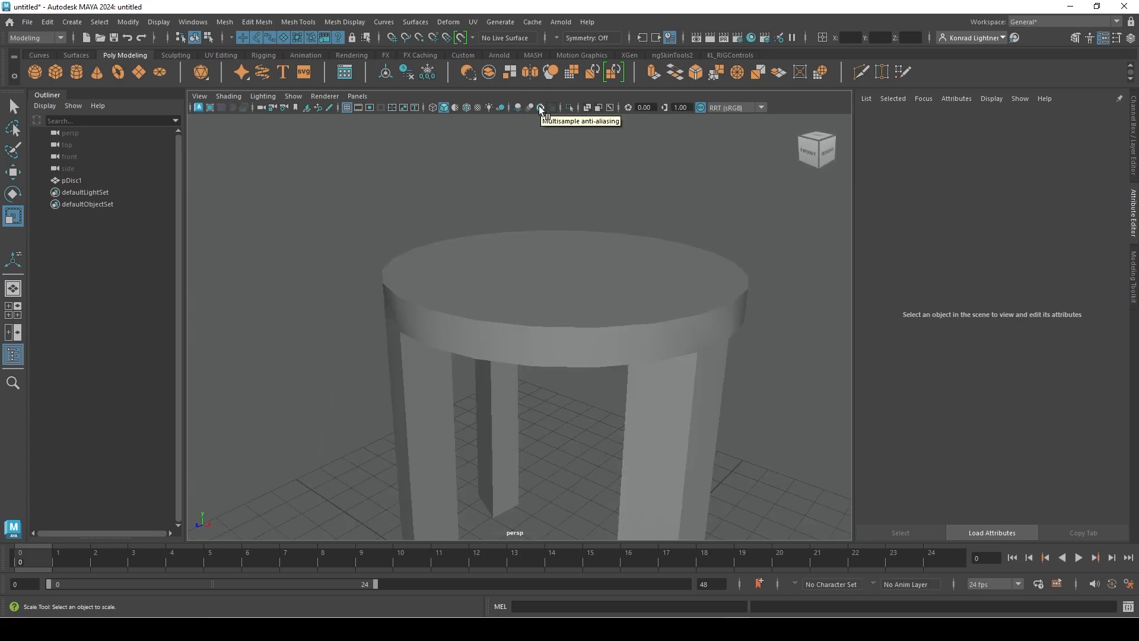
Step: Turn on multisample anti-aliasing and examine the outer edge of the stool's seat
{"action": "left_click", "coordinate": [539, 106]}
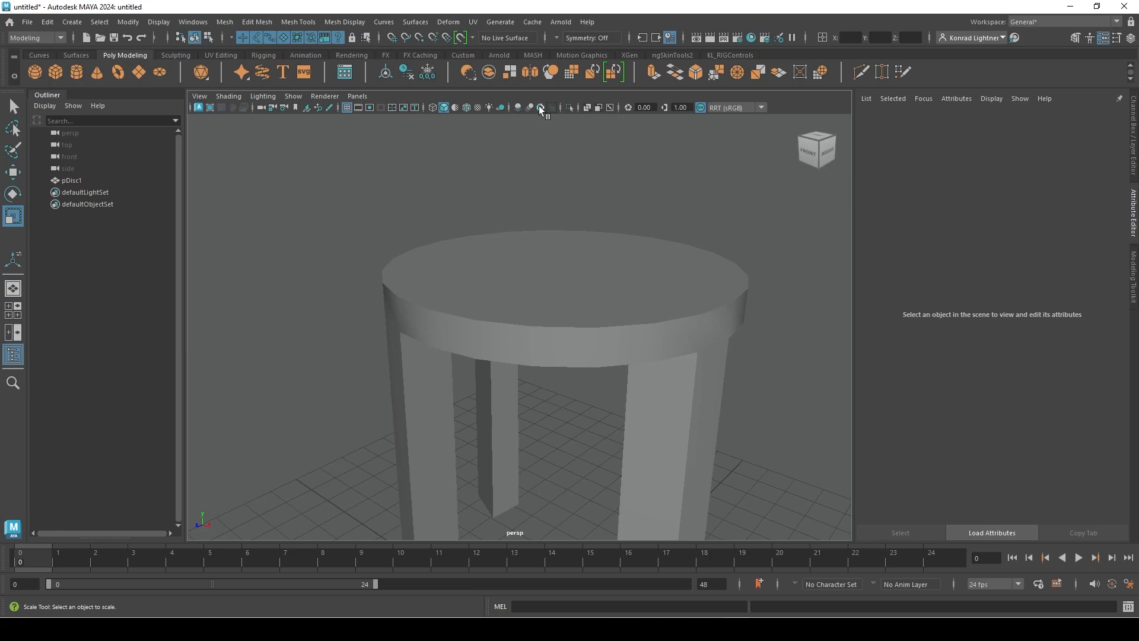
{"action": "middle_click_drag", "start_coordinate": [655, 291], "coordinate": [572, 232], "text": "alt"}
{"action": "scroll", "coordinate": [592, 299], "scroll_direction": "down", "scroll_amount": 2}
{"action": "left_click", "coordinate": [592, 299]}
{"action": "left_click", "coordinate": [742, 350]}
{"action": "middle_click_drag", "start_coordinate": [670, 370], "coordinate": [704, 384], "text": "alt"}
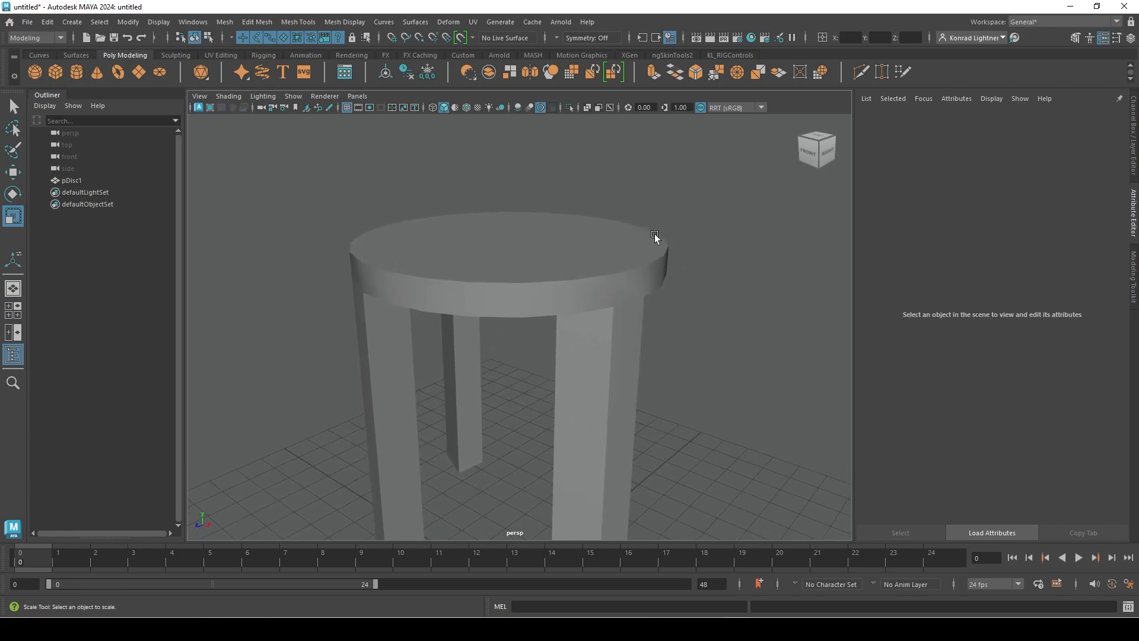
Step: Turn on wireframe on shaded, and compare the stool's edges up close with multisample anti-aliasing on and off
{"action": "left_click", "coordinate": [468, 108]}
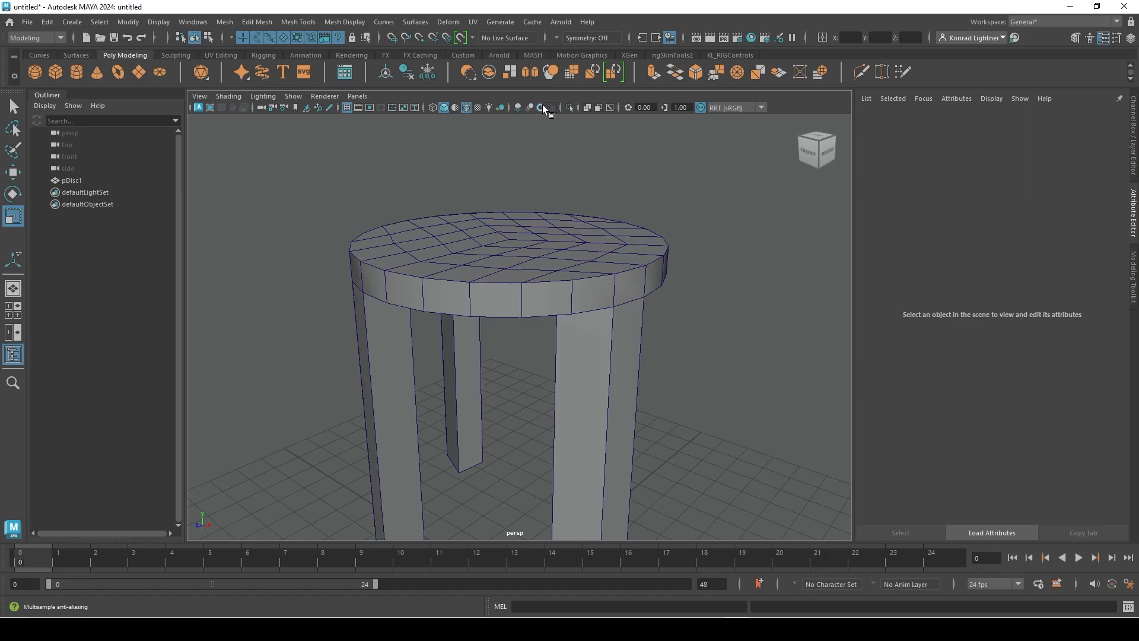
{"action": "right_click_drag", "start_coordinate": [426, 326], "coordinate": [557, 300], "text": "alt"}
{"action": "left_click_drag", "start_coordinate": [557, 300], "coordinate": [587, 353], "text": "alt"}
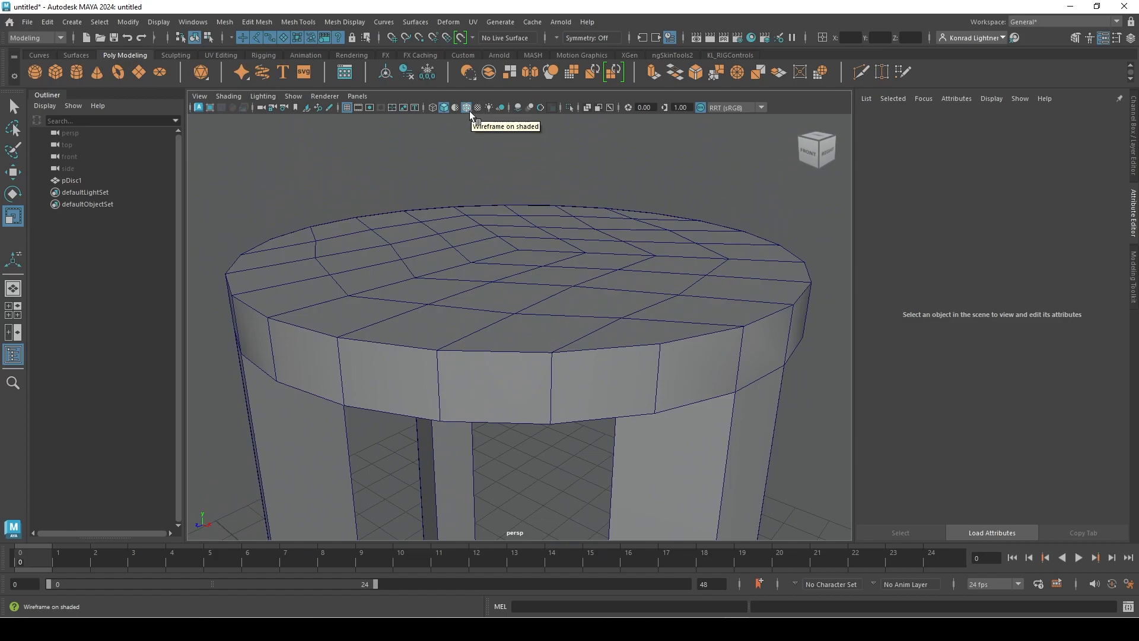
{"action": "left_click", "coordinate": [540, 107]}
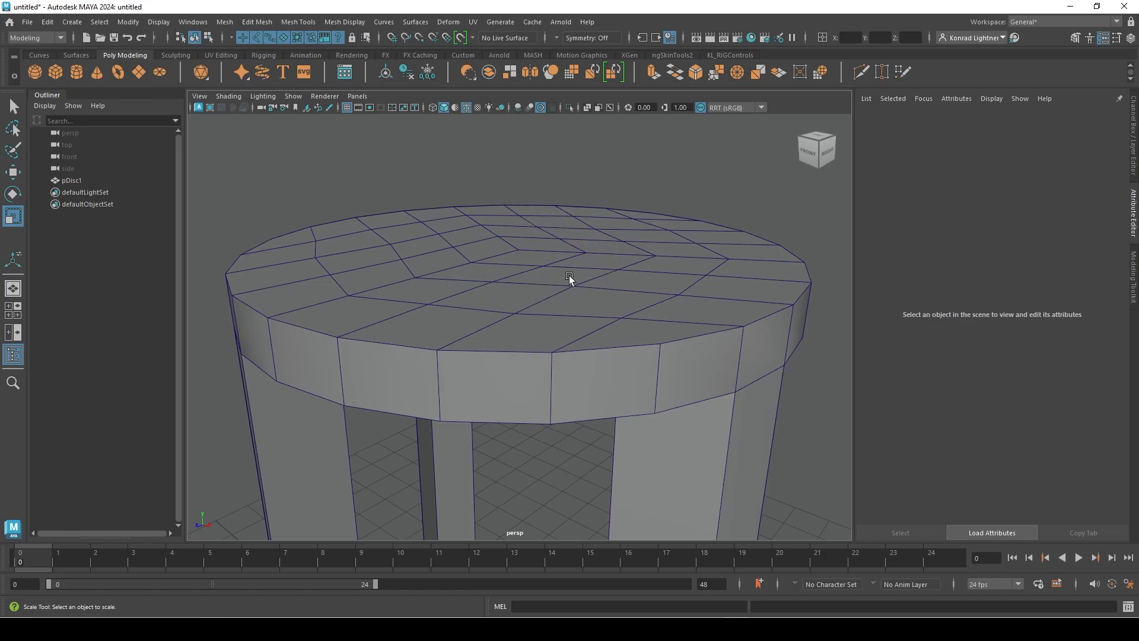
{"action": "left_click", "coordinate": [541, 107]}
{"action": "scroll", "coordinate": [654, 196], "scroll_direction": "down", "scroll_amount": 5}
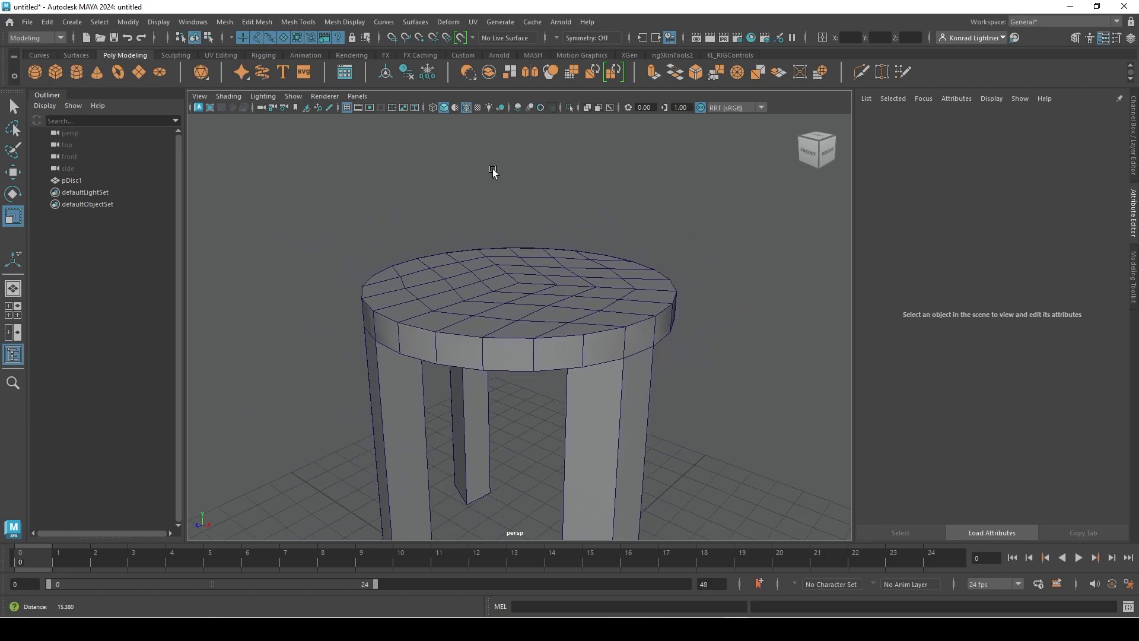
Step: Create a polygon cube at the grid centre beneath the stool and scale it up uniformly until it encloses the legs' lower ends
{"action": "left_click", "coordinate": [611, 294]}
{"action": "scroll", "coordinate": [705, 342], "scroll_direction": "down", "scroll_amount": 3}
{"action": "middle_click_drag", "start_coordinate": [681, 354], "coordinate": [621, 216], "text": "alt"}
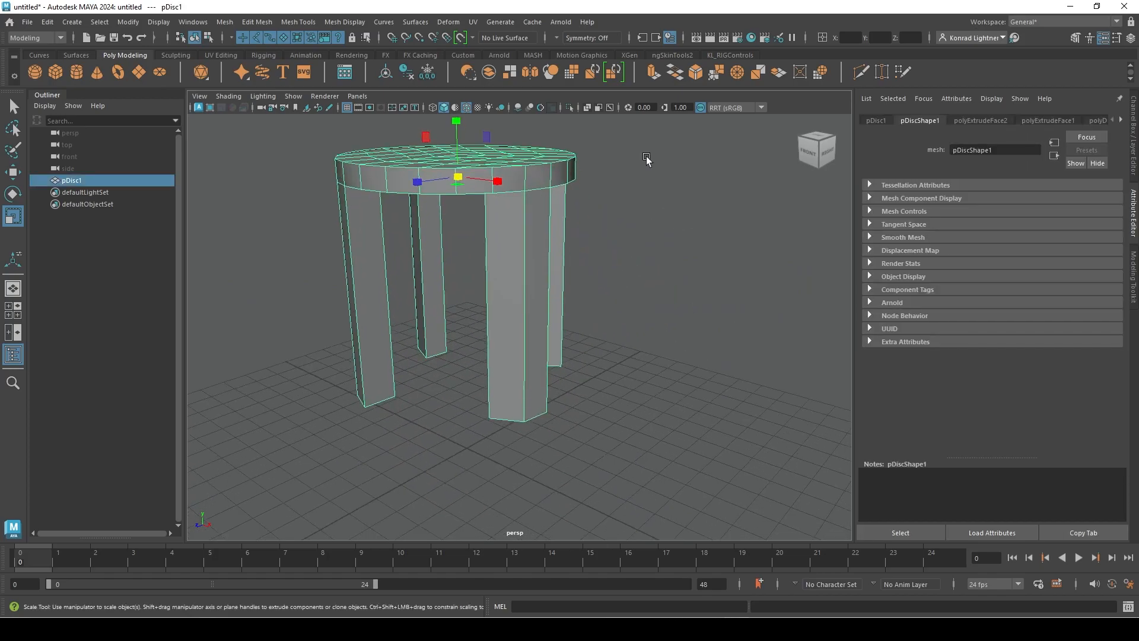
{"action": "left_click", "coordinate": [674, 267]}
{"action": "scroll", "coordinate": [677, 272], "scroll_direction": "down", "scroll_amount": 4}
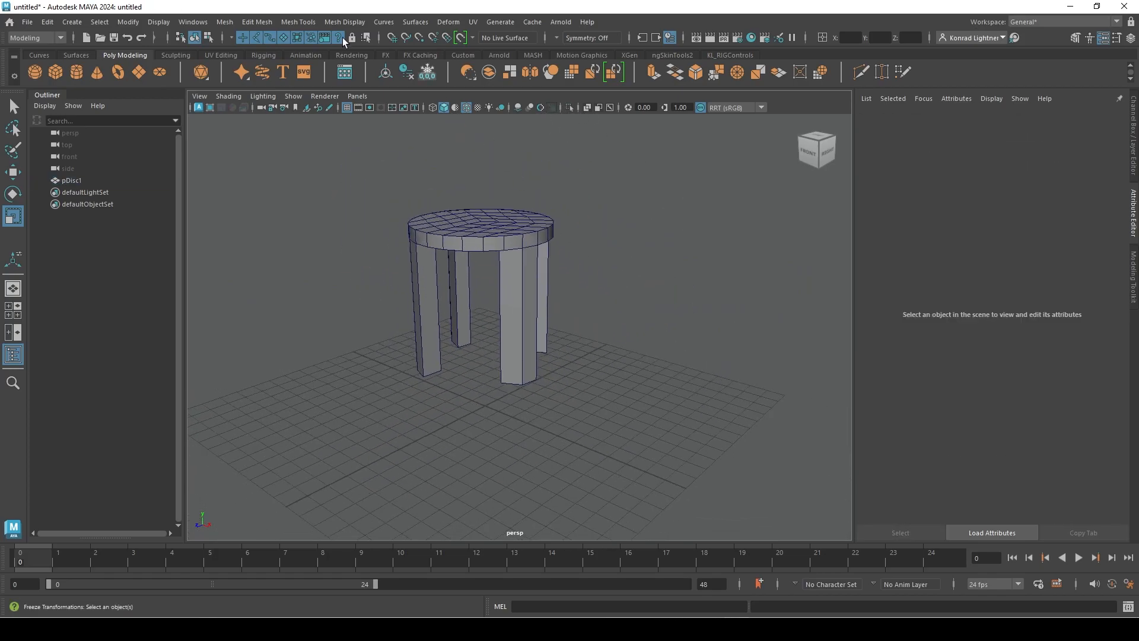
{"action": "left_click", "coordinate": [72, 22]}
{"action": "mouse_move", "coordinate": [119, 65]}
{"action": "left_click", "coordinate": [279, 77]}
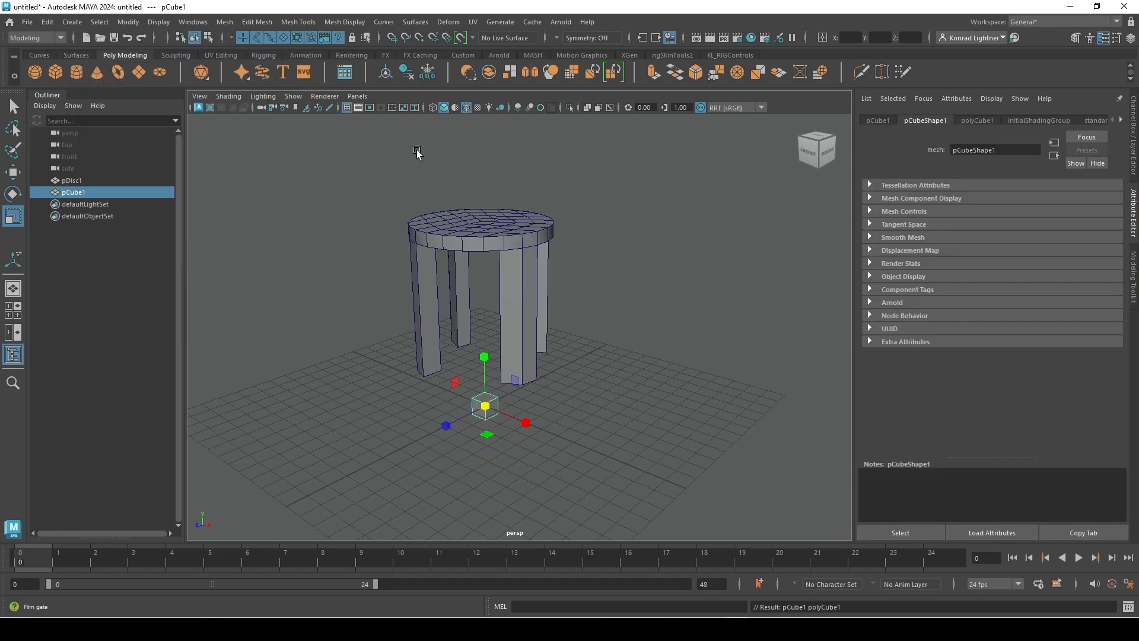
{"action": "left_click_drag", "start_coordinate": [505, 413], "coordinate": [688, 421]}
Step: Examine where the stool's legs pass into the top face of the enlarged cube
{"action": "left_click", "coordinate": [564, 216]}
{"action": "left_click", "coordinate": [544, 223]}
{"action": "left_click", "coordinate": [676, 218]}
{"action": "middle_click_drag", "start_coordinate": [573, 331], "coordinate": [580, 397], "text": "alt"}
{"action": "right_click_drag", "start_coordinate": [481, 373], "coordinate": [589, 381], "text": "alt"}
{"action": "right_click_drag", "start_coordinate": [715, 331], "coordinate": [830, 370], "text": "alt"}
{"action": "middle_click_drag", "start_coordinate": [762, 344], "coordinate": [789, 178], "text": "alt"}
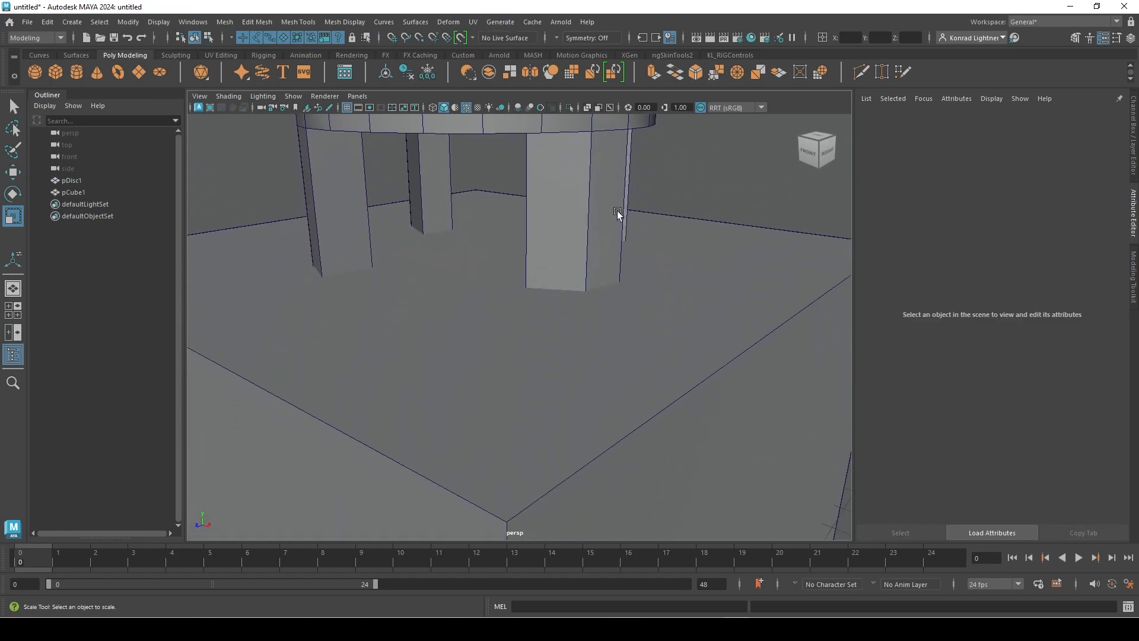
Step: Inspect the stool's legs inside the cube with both objects selected, and frame only the stool in the view
{"action": "left_click", "coordinate": [576, 231]}
{"action": "left_click", "coordinate": [702, 244], "text": "shift"}
{"action": "left_click_drag", "start_coordinate": [664, 355], "coordinate": [639, 311], "text": "alt"}
{"action": "right_click_drag", "start_coordinate": [638, 311], "coordinate": [791, 353], "text": "alt"}
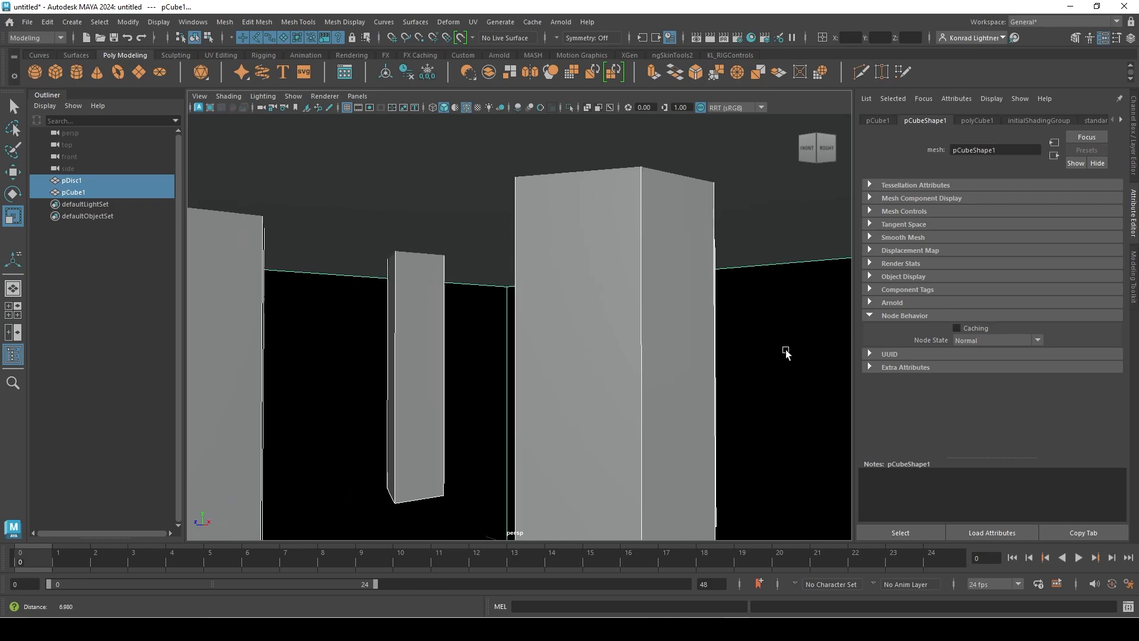
{"action": "left_click", "coordinate": [791, 362], "text": "shift"}
{"action": "key", "text": "f"}
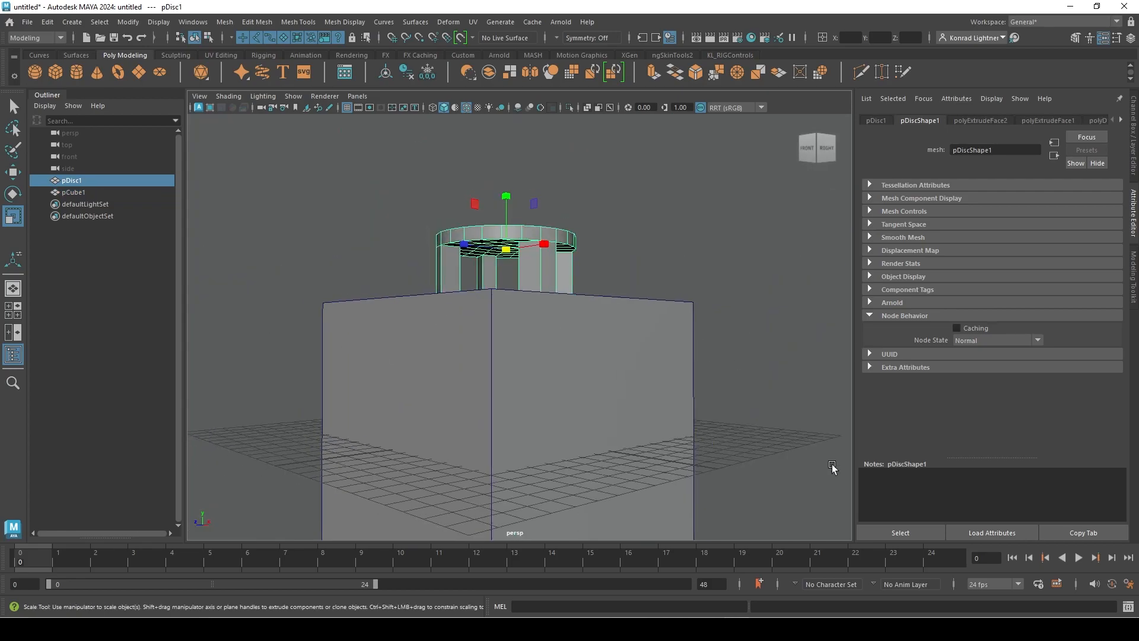
Step: Isolate the stool in the perspective view so the cube is hidden
{"action": "left_click", "coordinate": [687, 334]}
{"action": "left_click", "coordinate": [549, 254]}
{"action": "left_click", "coordinate": [569, 107]}
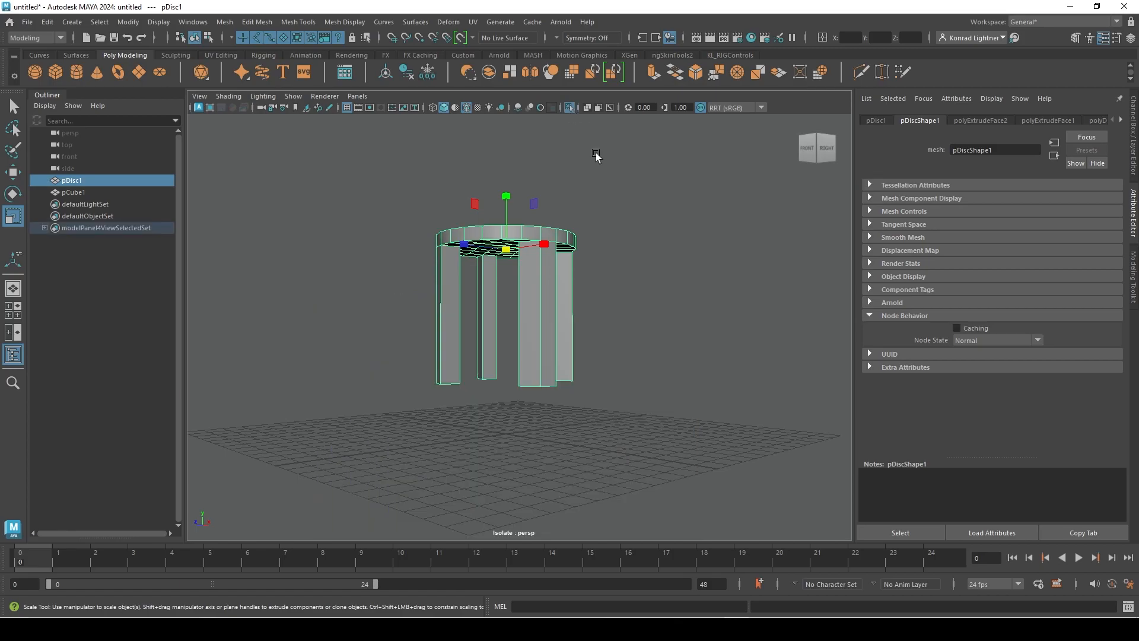
{"action": "left_click_drag", "start_coordinate": [465, 372], "coordinate": [484, 335], "text": "alt"}
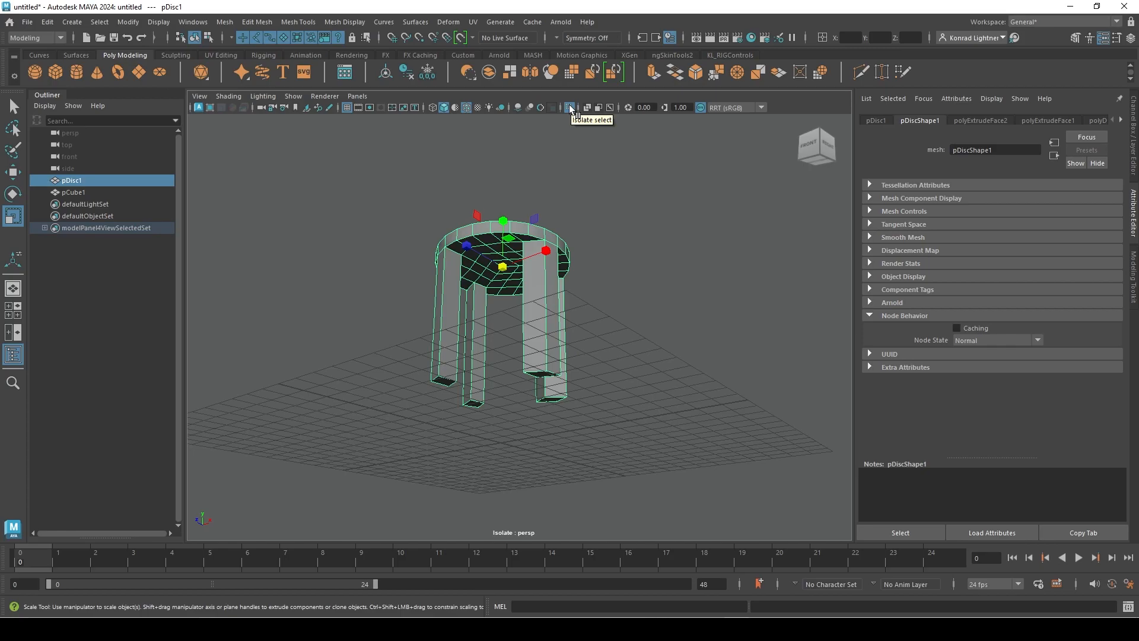
Step: Toggle isolate select repeatedly to compare the scene with and without the cube, ending with the stool isolated
{"action": "left_click", "coordinate": [568, 107]}
{"action": "left_click", "coordinate": [568, 107]}
{"action": "left_click", "coordinate": [568, 107]}
{"action": "left_click", "coordinate": [569, 106]}
{"action": "left_click", "coordinate": [568, 107]}
{"action": "right_click_drag", "start_coordinate": [482, 197], "coordinate": [595, 208], "text": "alt"}
{"action": "left_click", "coordinate": [568, 107]}
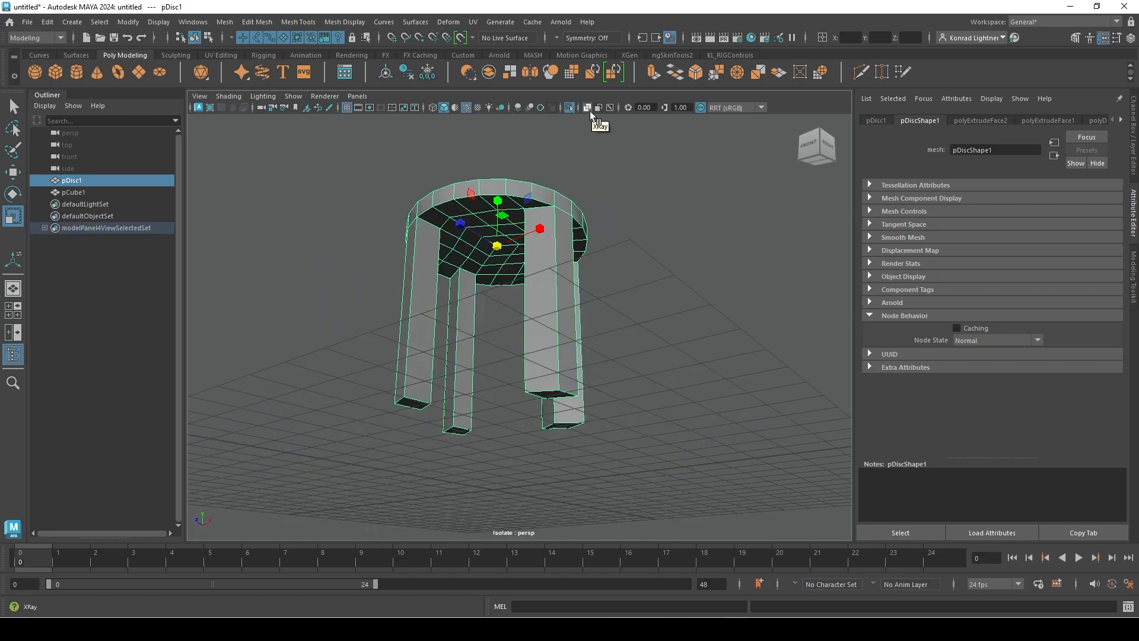
Step: Show the isolated stool in X-ray display, and return it to opaque shading
{"action": "left_click", "coordinate": [589, 111]}
{"action": "mouse_move", "coordinate": [638, 208]}
{"action": "left_mouse_down", "text": "alt"}
{"action": "mouse_move", "coordinate": [676, 275]}
{"action": "mouse_move", "coordinate": [697, 359]}
{"action": "mouse_move", "coordinate": [668, 381]}
{"action": "mouse_move", "coordinate": [707, 392]}
{"action": "mouse_move", "coordinate": [864, 358]}
{"action": "mouse_move", "coordinate": [793, 374]}
{"action": "mouse_move", "coordinate": [693, 317]}
{"action": "left_mouse_up", "text": "alt"}
{"action": "left_click", "coordinate": [677, 286]}
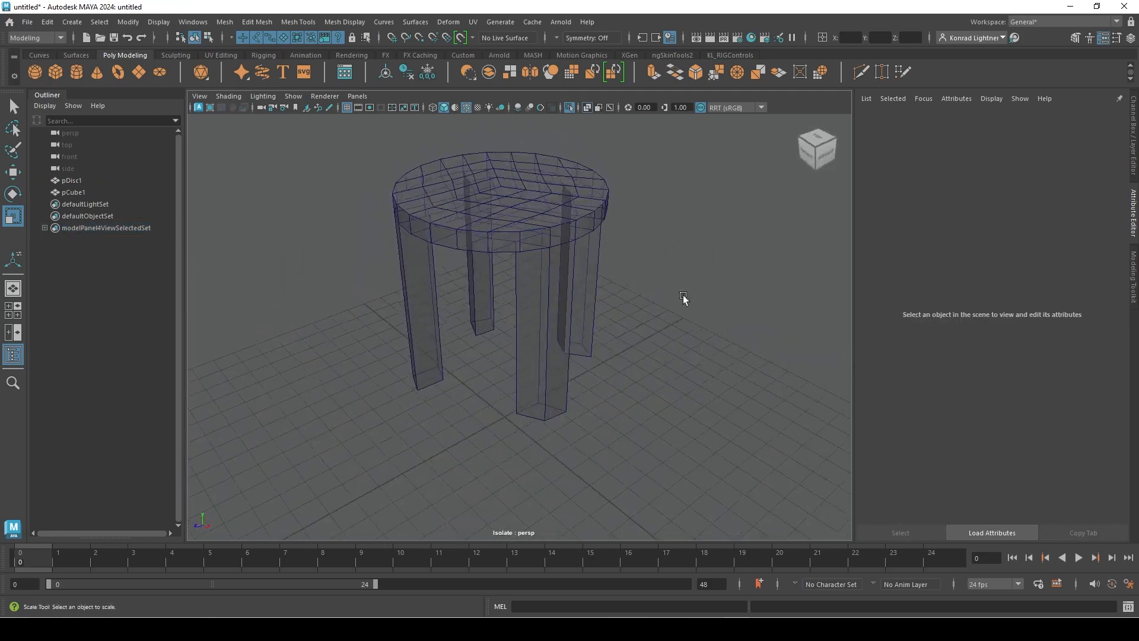
{"action": "left_click", "coordinate": [586, 108]}
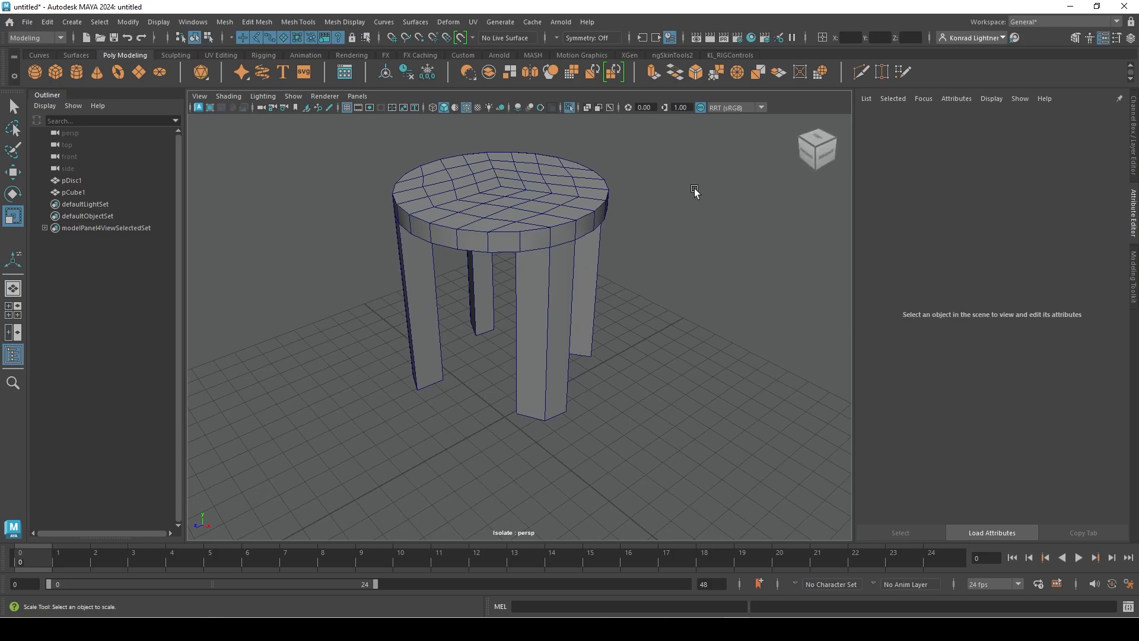
Step: Turn off isolate select to bring the cube back into the perspective view
{"action": "right_click_drag", "start_coordinate": [685, 285], "coordinate": [598, 273], "text": "alt"}
{"action": "middle_click_drag", "start_coordinate": [598, 273], "coordinate": [618, 324], "text": "alt"}
{"action": "left_click", "coordinate": [568, 105]}
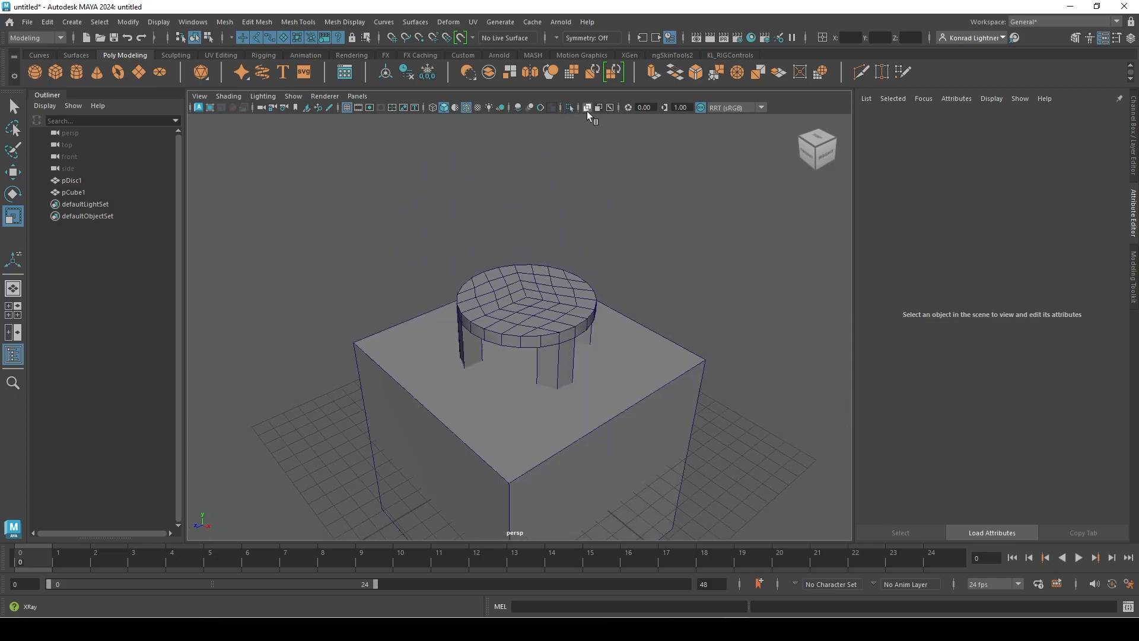
Step: Delete the cube so only the stool remains, and view the stool from a lower angle in the perspective view
{"action": "left_click", "coordinate": [637, 374]}
{"action": "key", "text": "Delete"}
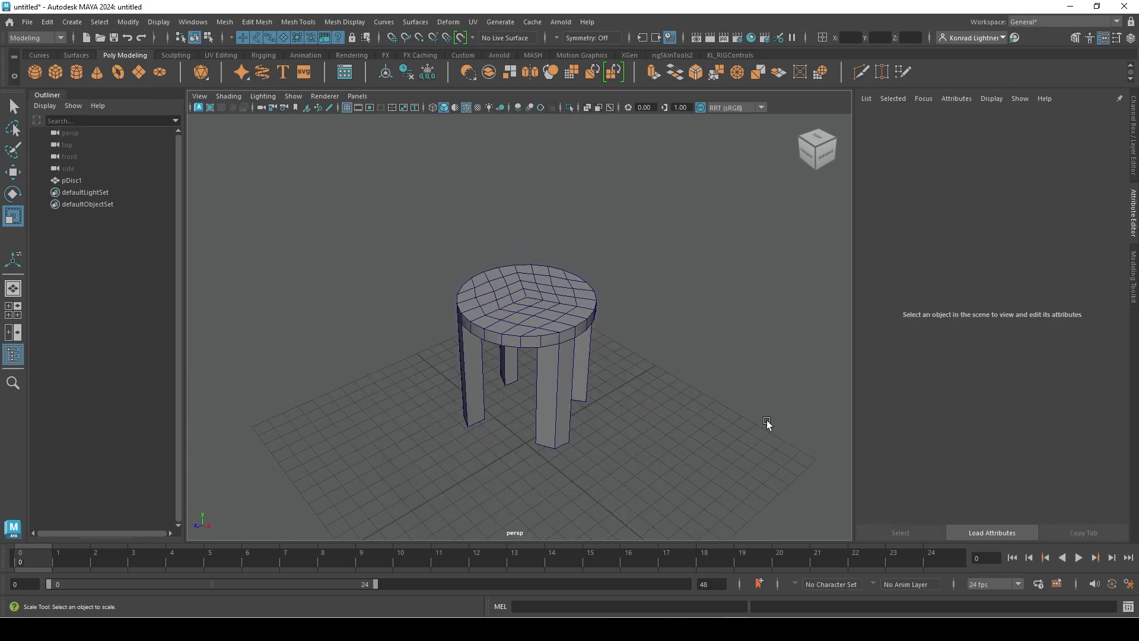
{"action": "right_click_drag", "start_coordinate": [676, 288], "coordinate": [649, 311], "text": "alt"}
{"action": "left_click_drag", "start_coordinate": [649, 311], "coordinate": [654, 300], "text": "alt"}
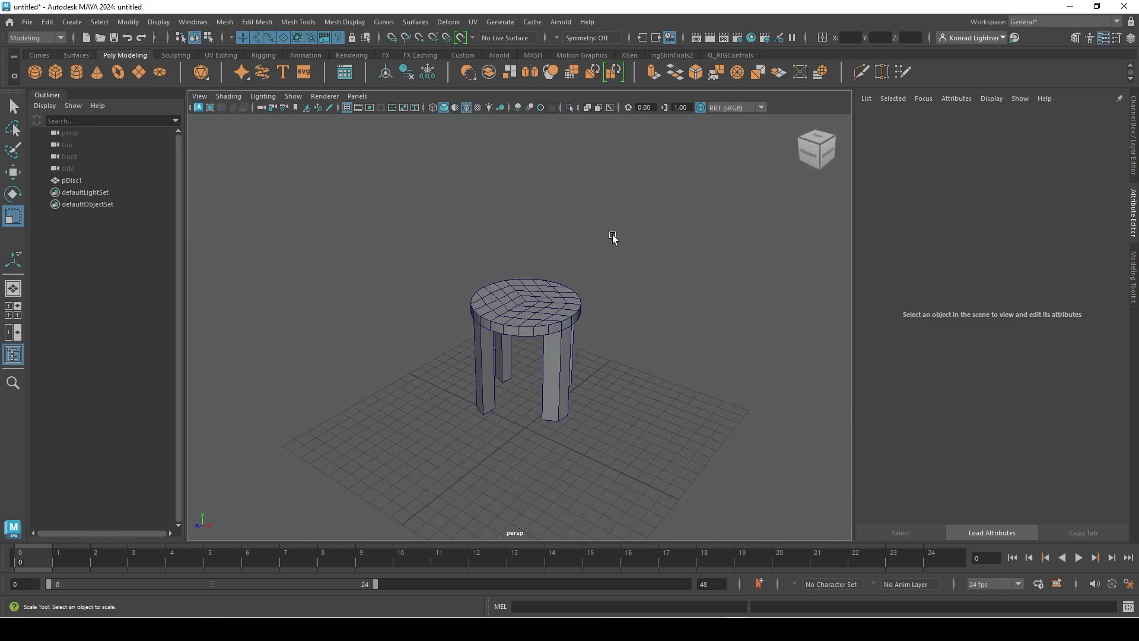
{"action": "left_click_drag", "start_coordinate": [636, 254], "coordinate": [487, 251], "text": "alt"}
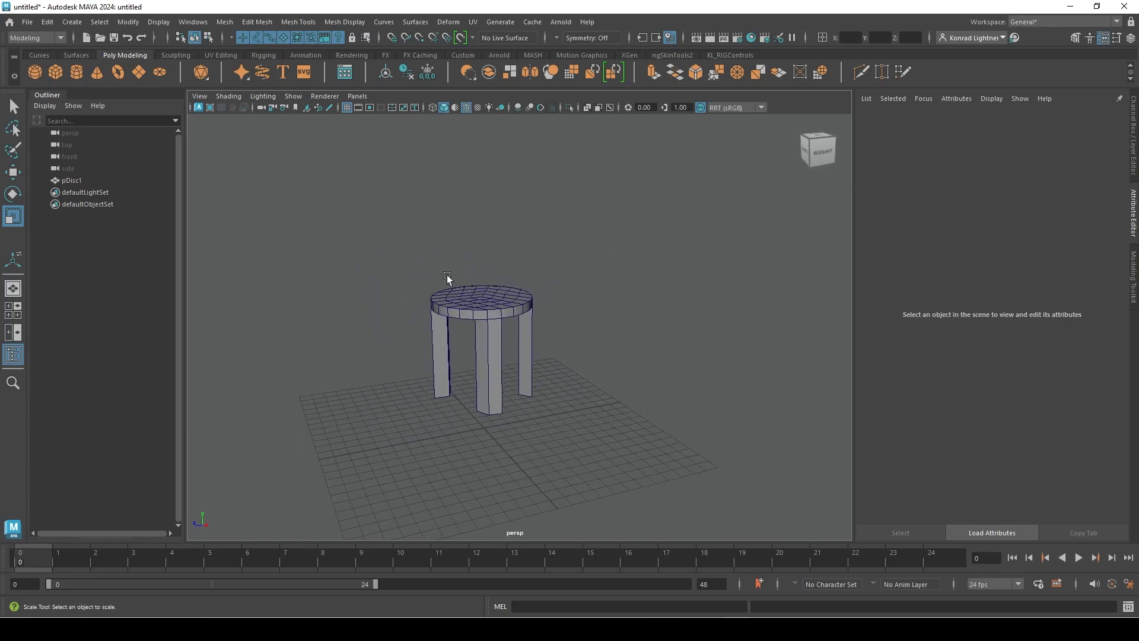
Step: Switch to the four-view layout, bring the stool into frame in each view, and maximize and restore the side view
{"action": "key", "text": "space"}
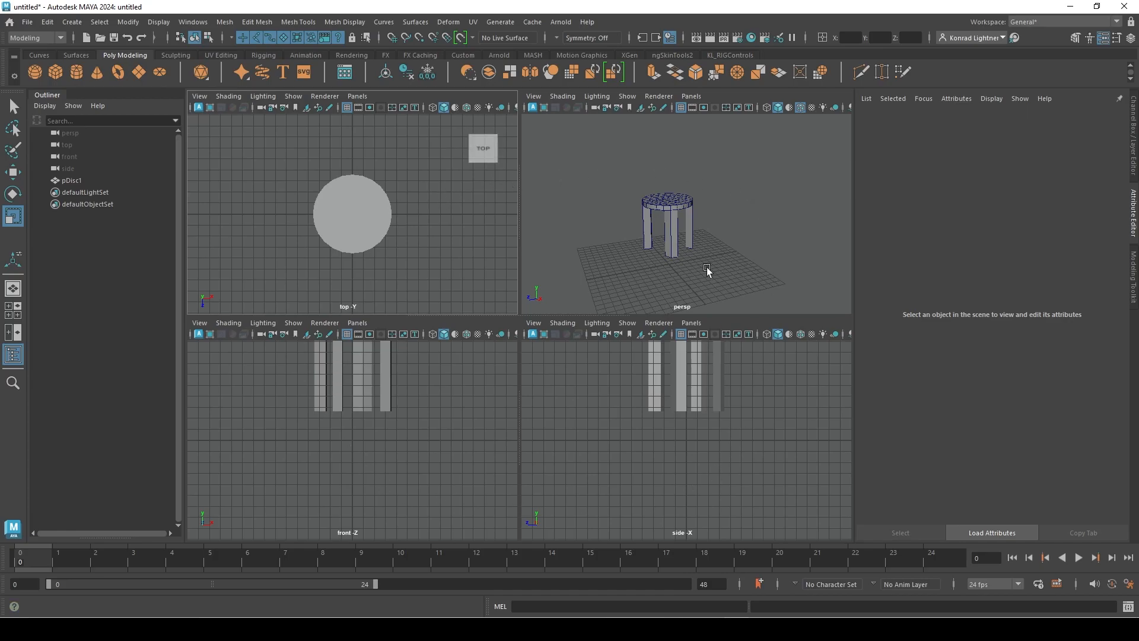
{"action": "right_click", "coordinate": [593, 217], "text": "alt"}
{"action": "right_click_drag", "start_coordinate": [593, 214], "coordinate": [677, 239], "text": "alt"}
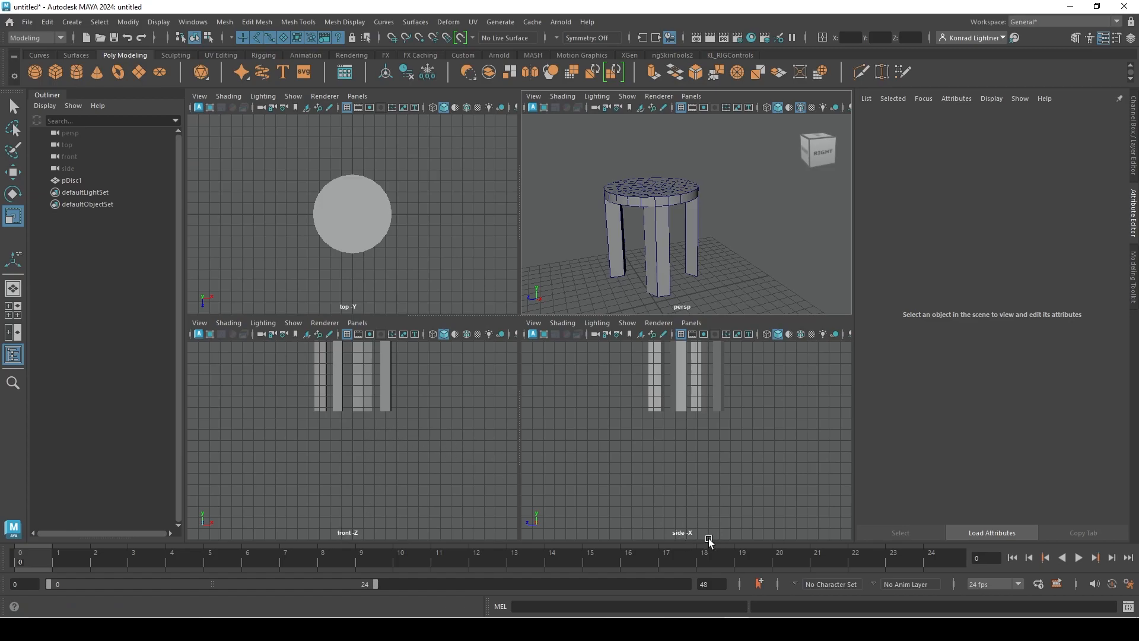
{"action": "middle_click_drag", "start_coordinate": [710, 432], "coordinate": [729, 458], "text": "alt"}
{"action": "middle_click_drag", "start_coordinate": [447, 442], "coordinate": [452, 484], "text": "alt"}
{"action": "middle_click_drag", "start_coordinate": [402, 256], "coordinate": [385, 238], "text": "alt"}
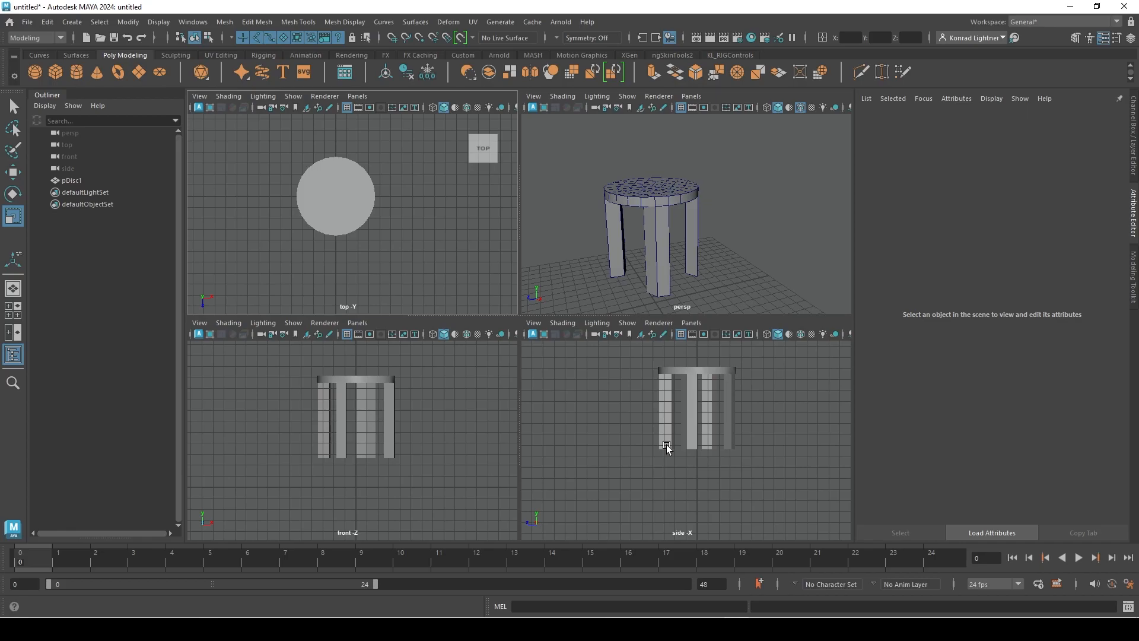
{"action": "key", "text": "space"}
{"action": "key", "text": "space"}
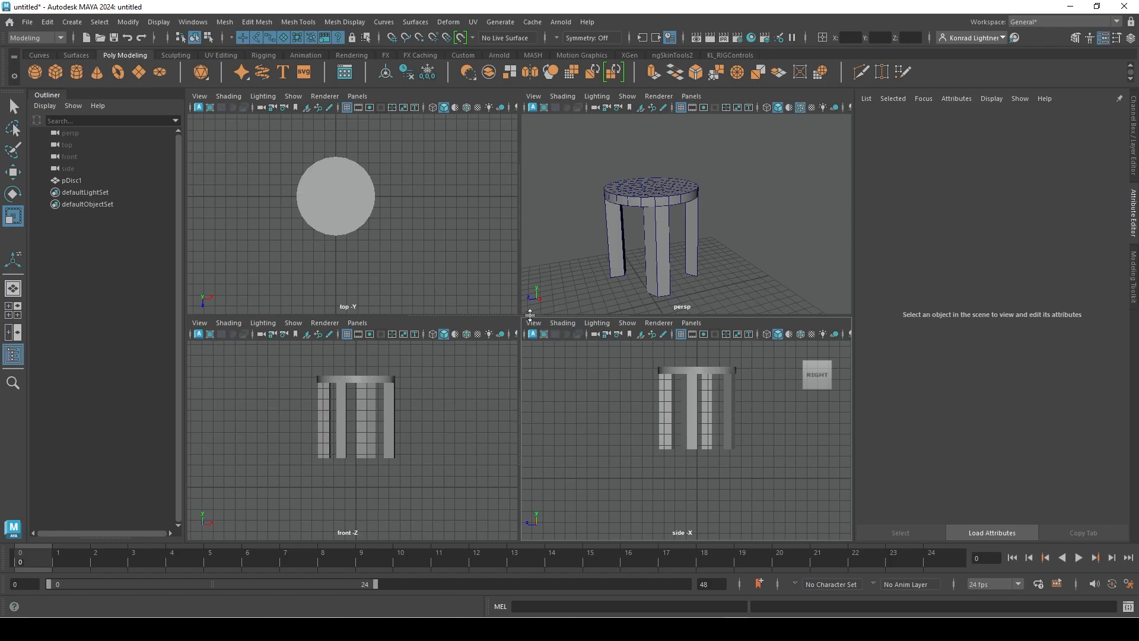
Step: Collapse the front and side views so only top and perspective stand side by side, and frame the stool in both
{"action": "left_click_drag", "start_coordinate": [530, 315], "coordinate": [530, 539]}
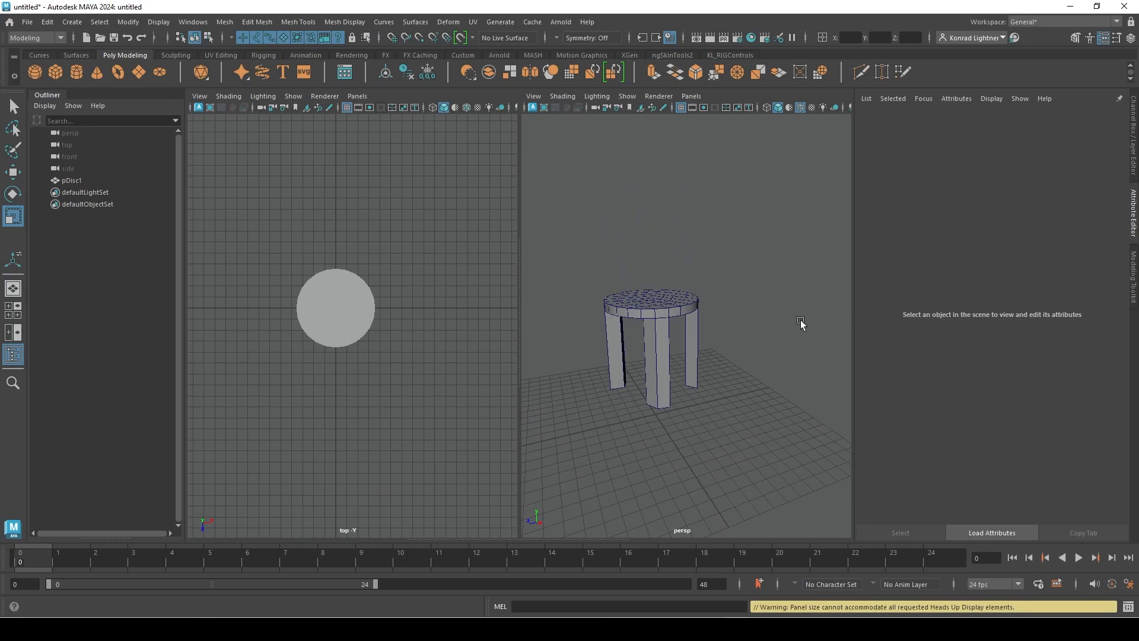
{"action": "mouse_move", "coordinate": [726, 360]}
{"action": "right_mouse_down", "text": "alt"}
{"action": "mouse_move", "coordinate": [685, 384]}
{"action": "mouse_move", "coordinate": [661, 376]}
{"action": "mouse_move", "coordinate": [655, 356]}
{"action": "mouse_move", "coordinate": [738, 378]}
{"action": "right_mouse_up", "text": "alt"}
{"action": "left_click_drag", "start_coordinate": [738, 377], "coordinate": [700, 381], "text": "alt"}
{"action": "middle_click_drag", "start_coordinate": [700, 381], "coordinate": [730, 417], "text": "alt"}
{"action": "middle_click_drag", "start_coordinate": [362, 368], "coordinate": [368, 364], "text": "alt"}
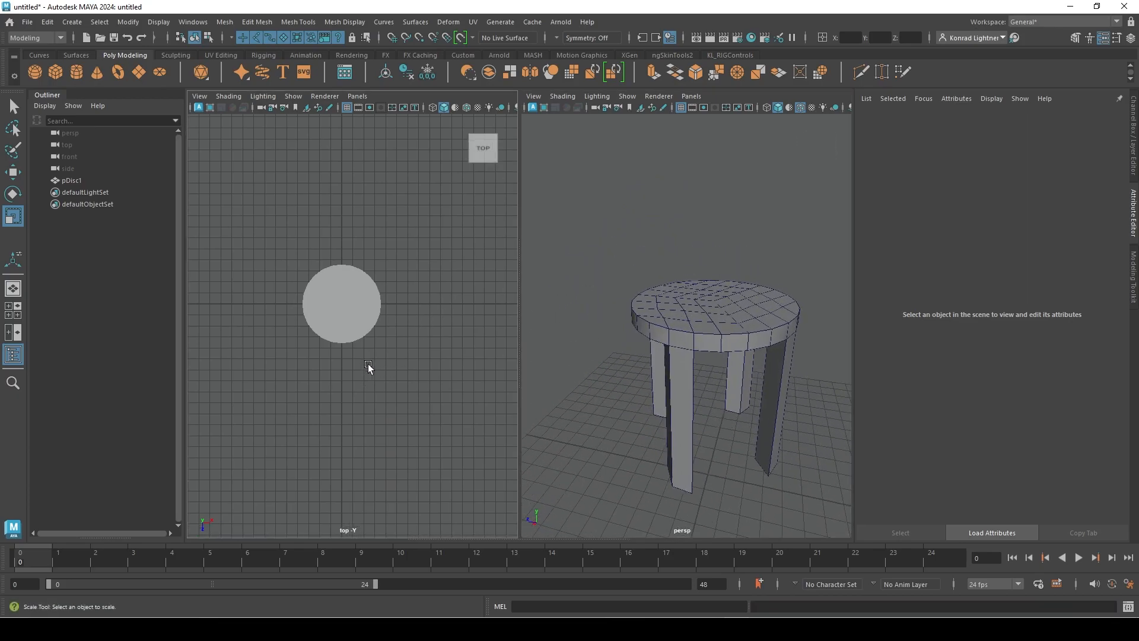
Step: Select the stool to see it highlighted in the top and perspective views, and clear the selection
{"action": "left_click", "coordinate": [652, 373]}
{"action": "left_click_drag", "start_coordinate": [790, 452], "coordinate": [832, 471], "text": "alt"}
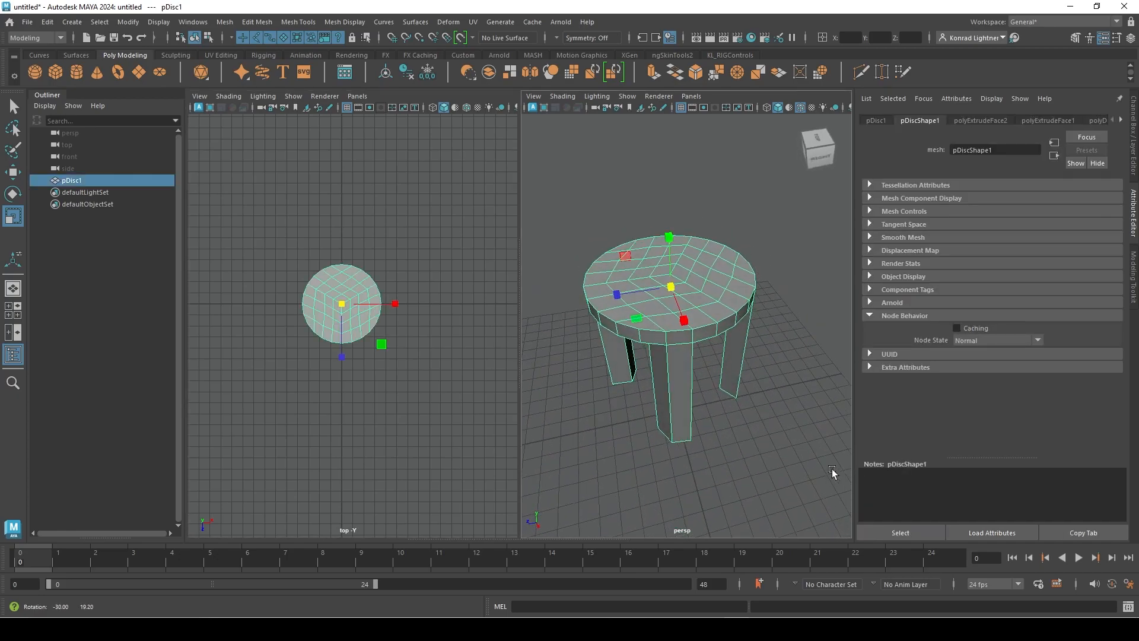
{"action": "left_click", "coordinate": [781, 479]}
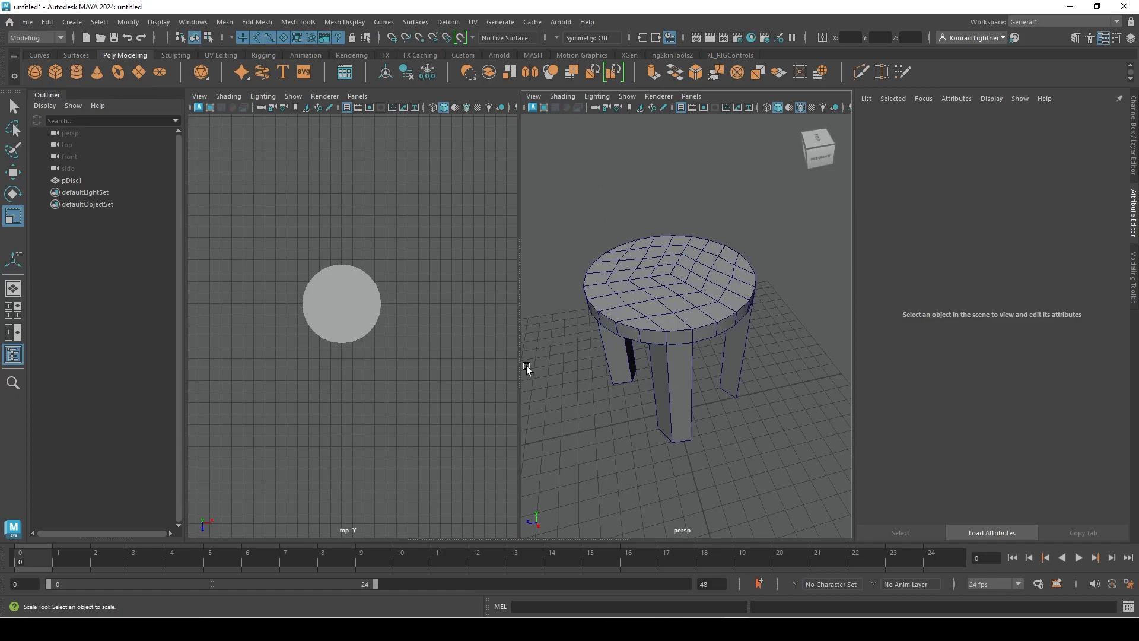
Step: Try the single perspective, Four View and Front/Persp layout presets, and return to the single perspective view
{"action": "left_click", "coordinate": [12, 294]}
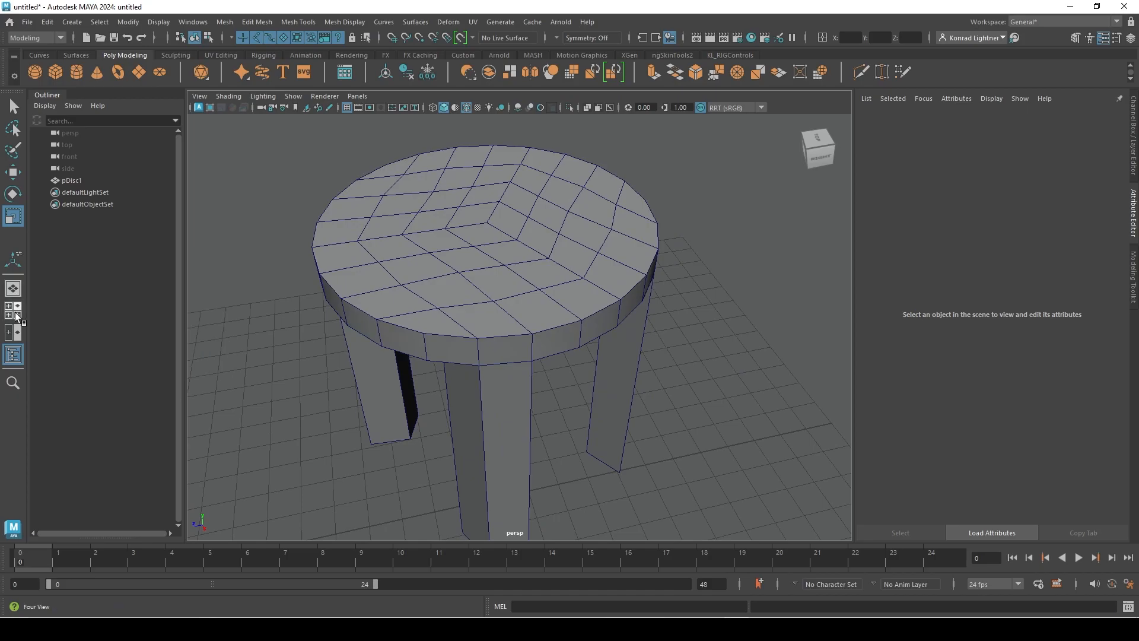
{"action": "left_click", "coordinate": [16, 316]}
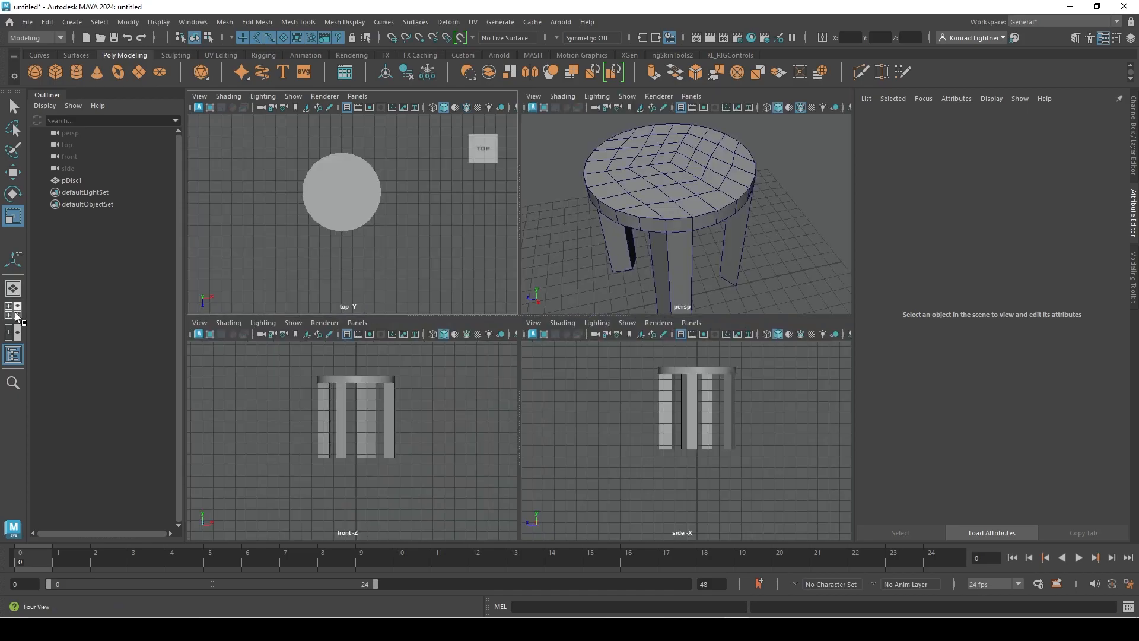
{"action": "left_click", "coordinate": [17, 334]}
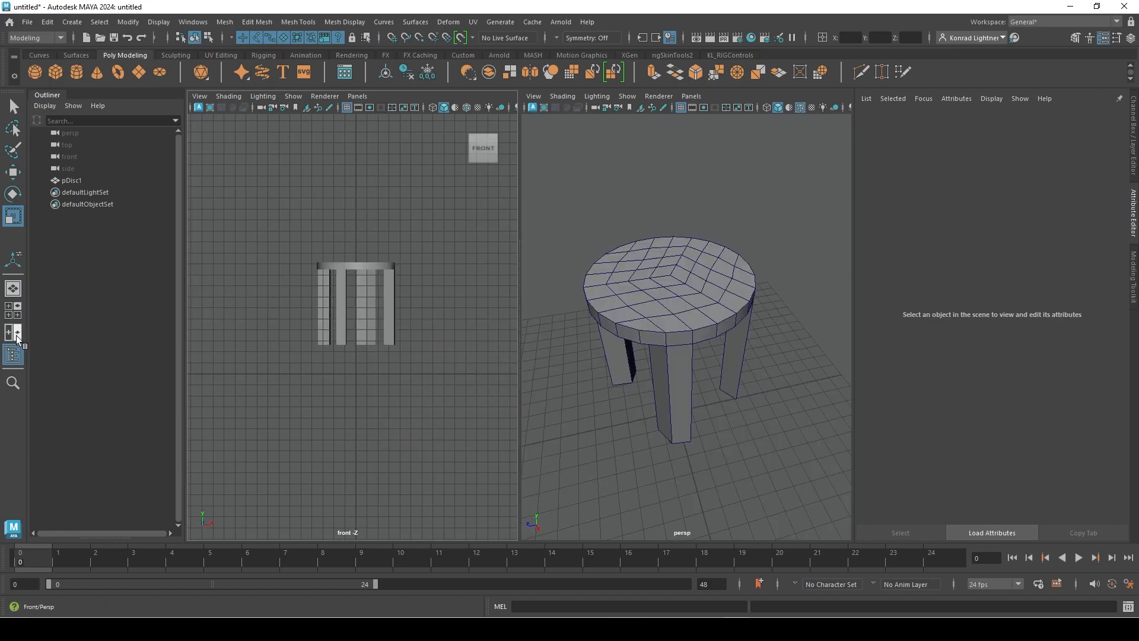
{"action": "left_click", "coordinate": [13, 288]}
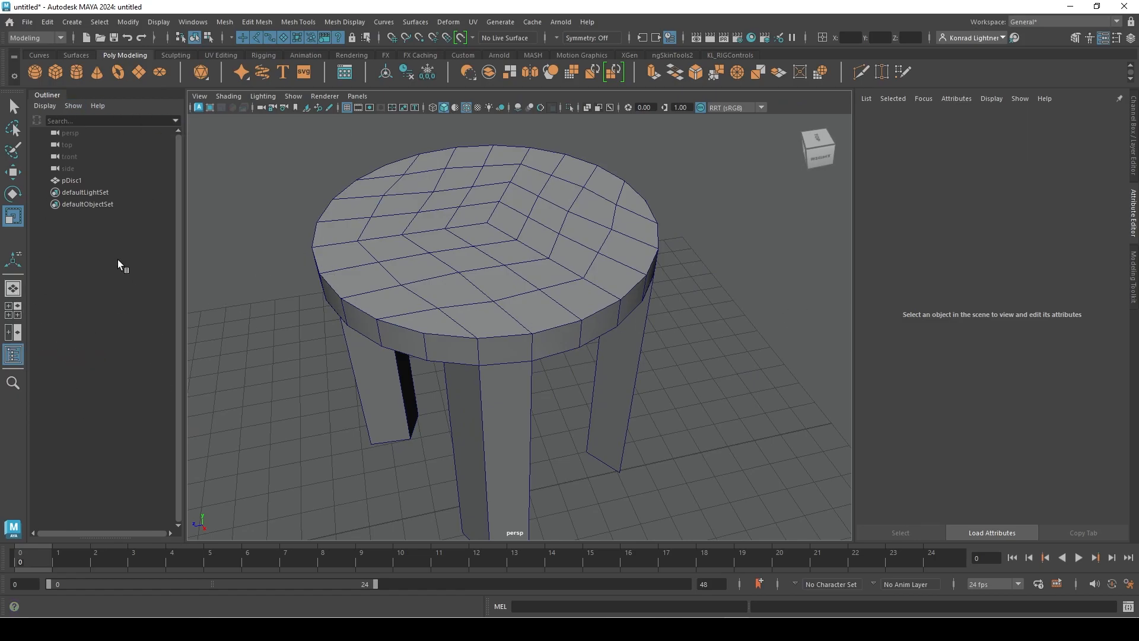
Step: Toggle the Outliner's visibility repeatedly, ending with it shown
{"action": "left_click", "coordinate": [10, 360]}
{"action": "left_click", "coordinate": [9, 360]}
{"action": "left_click", "coordinate": [9, 360]}
{"action": "left_click", "coordinate": [9, 358]}
{"action": "left_click", "coordinate": [9, 360]}
{"action": "left_click", "coordinate": [9, 359]}
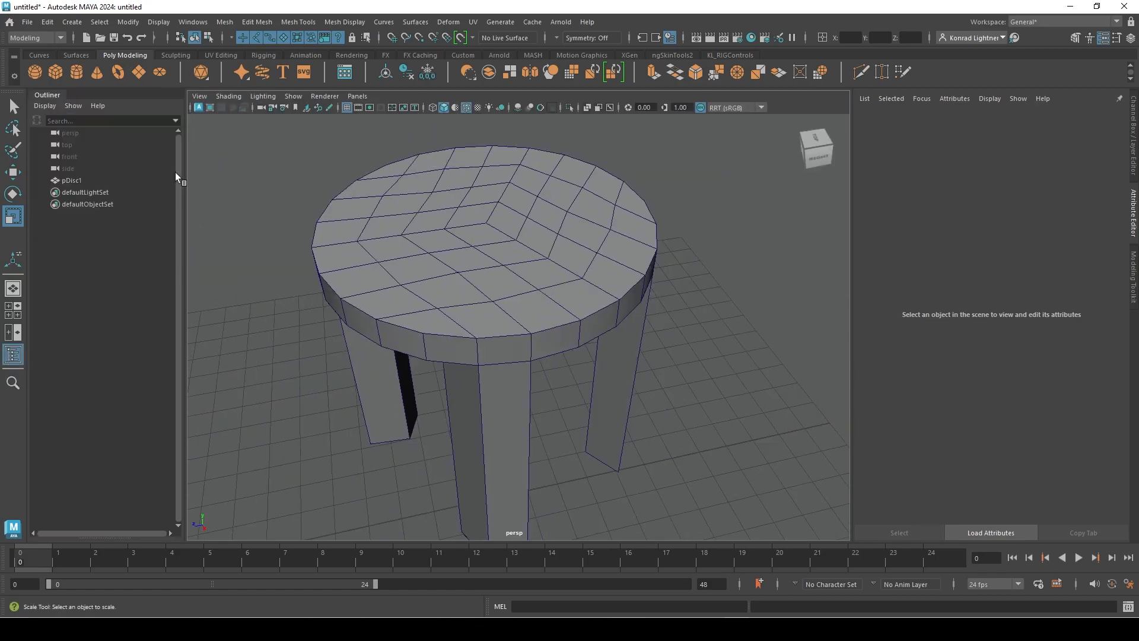
{"action": "left_click", "coordinate": [48, 96]}
{"action": "left_click", "coordinate": [33, 106]}
{"action": "left_click", "coordinate": [47, 97]}
{"action": "left_click", "coordinate": [34, 108]}
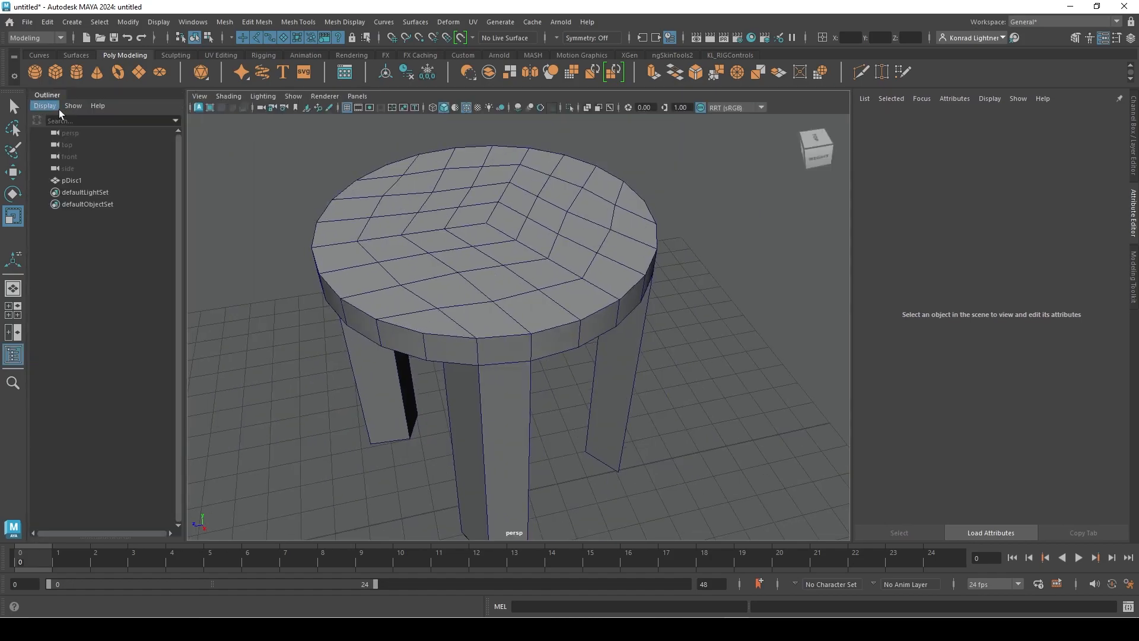
Step: Show the Channel Box / Layer Editor in place of the Attribute Editor, and select the stool with the Select tool
{"action": "left_click", "coordinate": [1133, 138]}
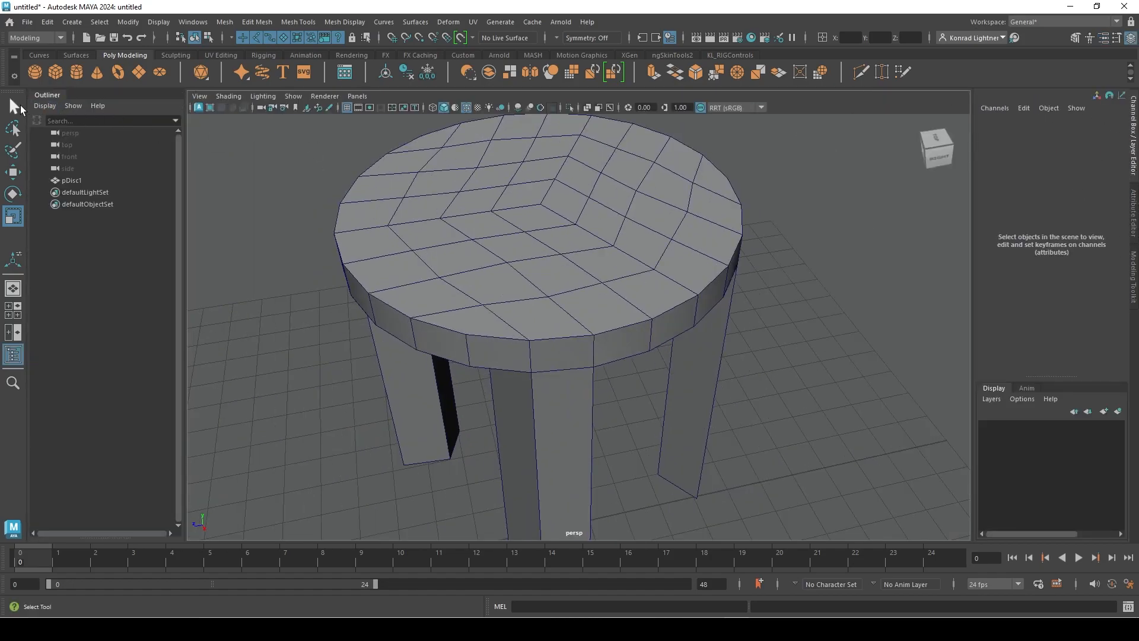
{"action": "left_click", "coordinate": [41, 98]}
{"action": "left_click", "coordinate": [29, 109]}
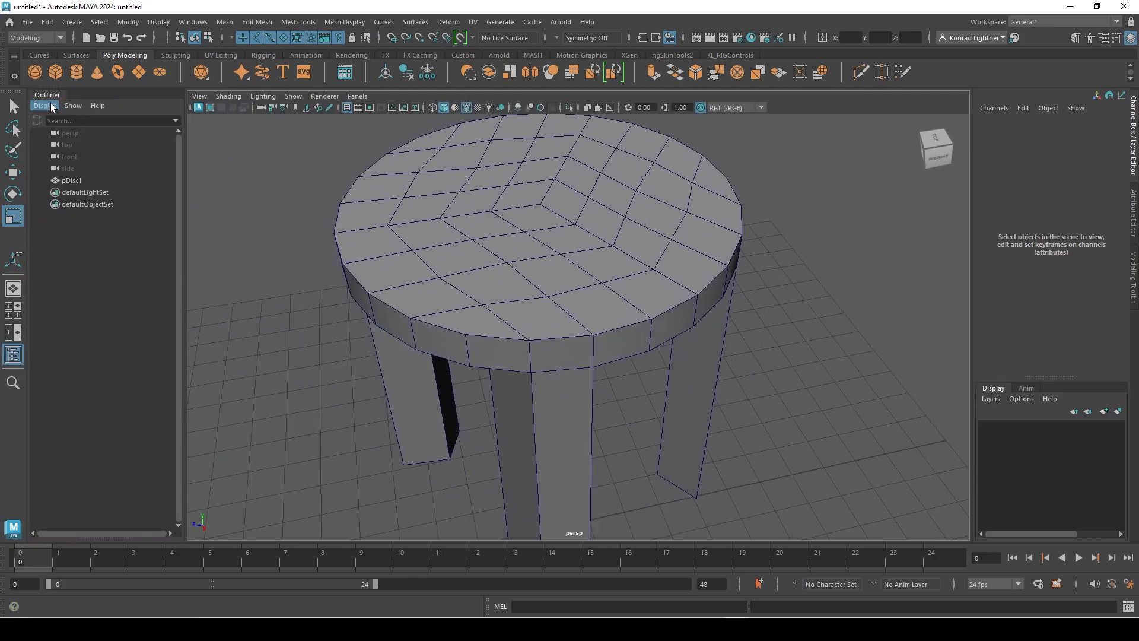
{"action": "left_click", "coordinate": [14, 107]}
{"action": "left_click", "coordinate": [405, 223]}
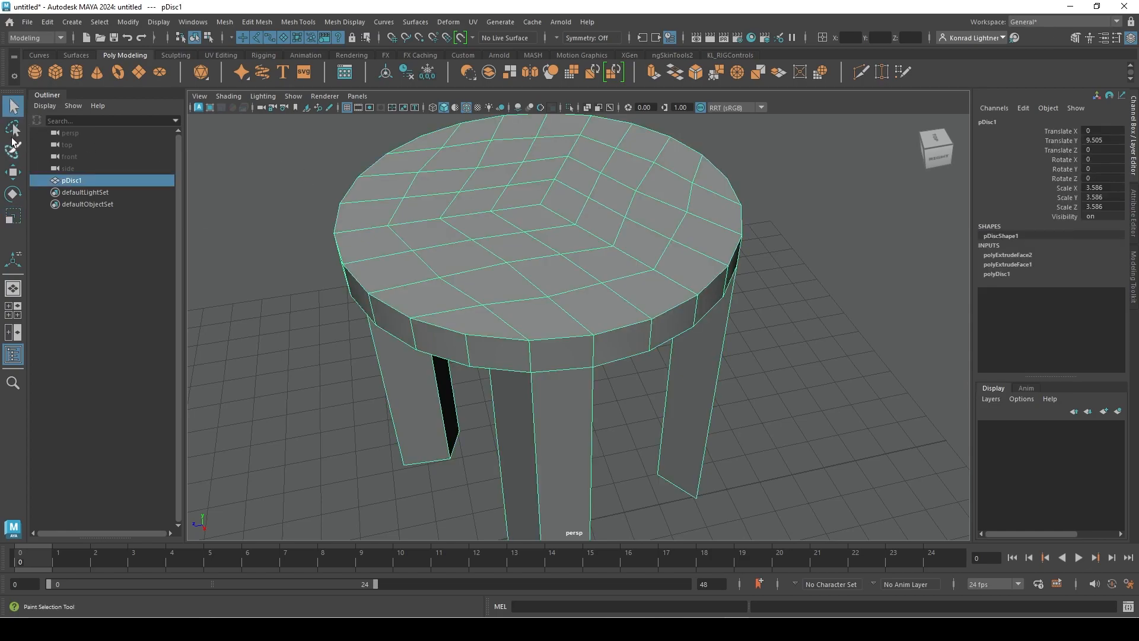
Step: Use the Lasso tool on the stool, switch it to vertex mode, and lasso a group of vertices on one side of the seat
{"action": "left_click", "coordinate": [13, 128]}
{"action": "mouse_move", "coordinate": [421, 169]}
{"action": "left_mouse_down"}
{"action": "mouse_move", "coordinate": [436, 273]}
{"action": "mouse_move", "coordinate": [541, 338]}
{"action": "mouse_move", "coordinate": [332, 158]}
{"action": "mouse_move", "coordinate": [260, 198]}
{"action": "left_mouse_up"}
{"action": "right_click_drag", "start_coordinate": [605, 174], "coordinate": [546, 176]}
{"action": "mouse_move", "coordinate": [814, 224]}
{"action": "left_mouse_down"}
{"action": "mouse_move", "coordinate": [756, 169]}
{"action": "mouse_move", "coordinate": [634, 178]}
{"action": "mouse_move", "coordinate": [605, 244]}
{"action": "mouse_move", "coordinate": [651, 305]}
{"action": "mouse_move", "coordinate": [718, 290]}
{"action": "mouse_move", "coordinate": [813, 225]}
{"action": "left_mouse_up"}
{"action": "left_click_drag", "start_coordinate": [802, 314], "coordinate": [796, 291], "text": "alt"}
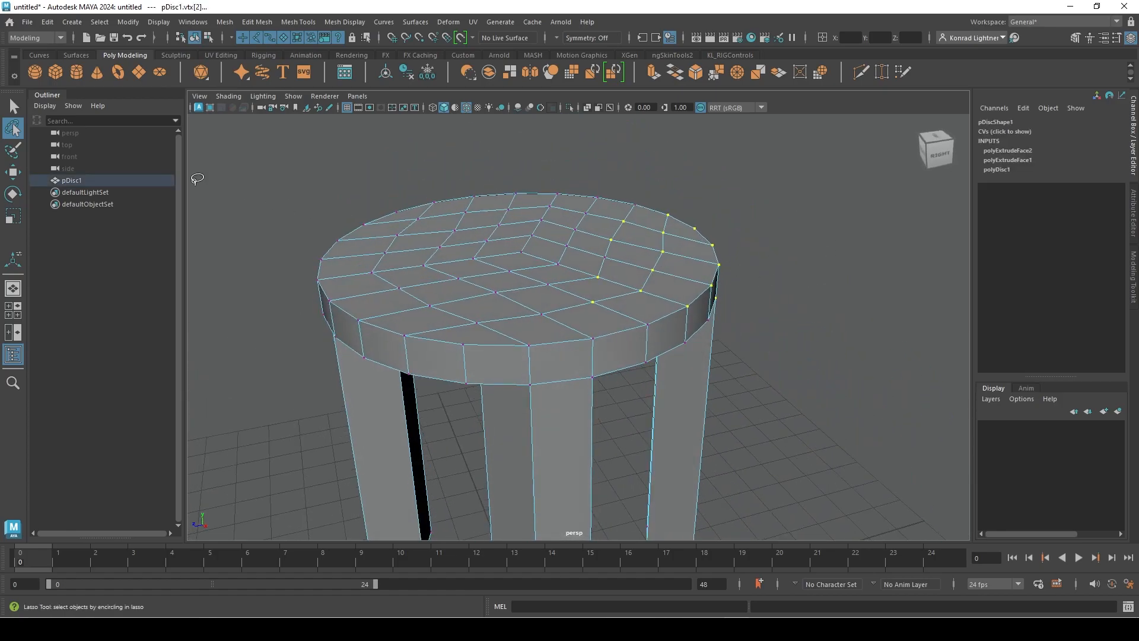
Step: Paint-select the vertices across the seat's top with the Paint Selection tool, and inspect the selection from the side
{"action": "left_click", "coordinate": [14, 151]}
{"action": "left_click_drag", "start_coordinate": [585, 256], "coordinate": [503, 290]}
{"action": "mouse_move", "coordinate": [578, 201]}
{"action": "left_mouse_down"}
{"action": "mouse_move", "coordinate": [407, 254]}
{"action": "mouse_move", "coordinate": [669, 300]}
{"action": "mouse_move", "coordinate": [427, 330]}
{"action": "left_mouse_up"}
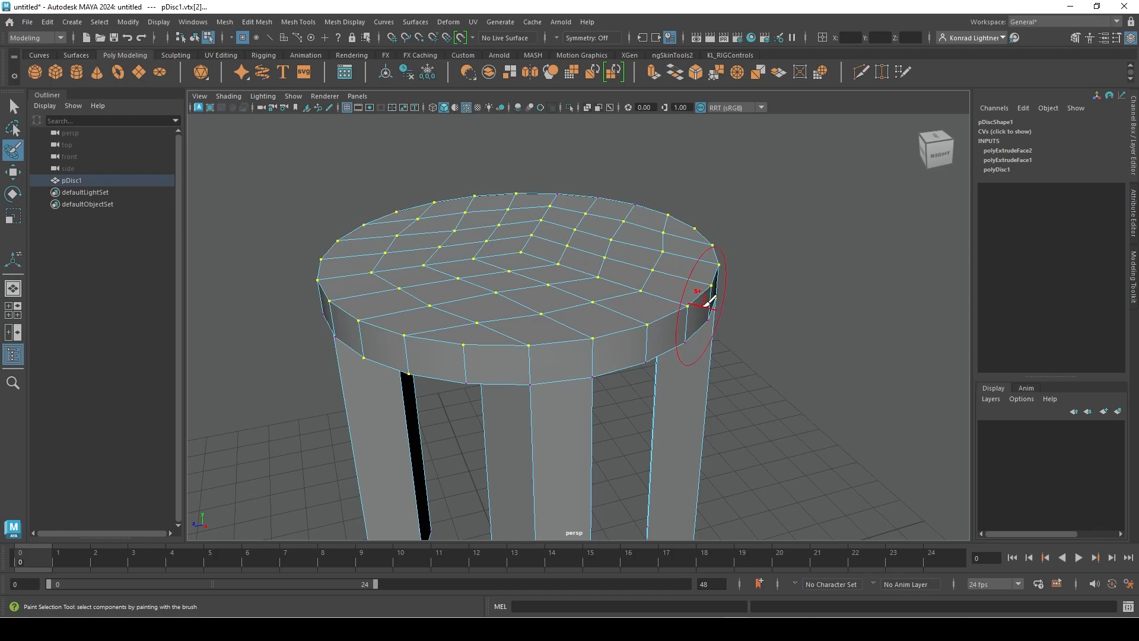
{"action": "mouse_move", "coordinate": [630, 323]}
{"action": "left_mouse_down", "text": "alt"}
{"action": "mouse_move", "coordinate": [686, 343]}
{"action": "mouse_move", "coordinate": [611, 327]}
{"action": "left_mouse_up", "text": "alt"}
{"action": "right_click_drag", "start_coordinate": [610, 327], "coordinate": [513, 327], "text": "alt"}
{"action": "middle_click_drag", "start_coordinate": [514, 327], "coordinate": [640, 158], "text": "alt"}
{"action": "left_click_drag", "start_coordinate": [788, 224], "coordinate": [765, 249], "text": "alt"}
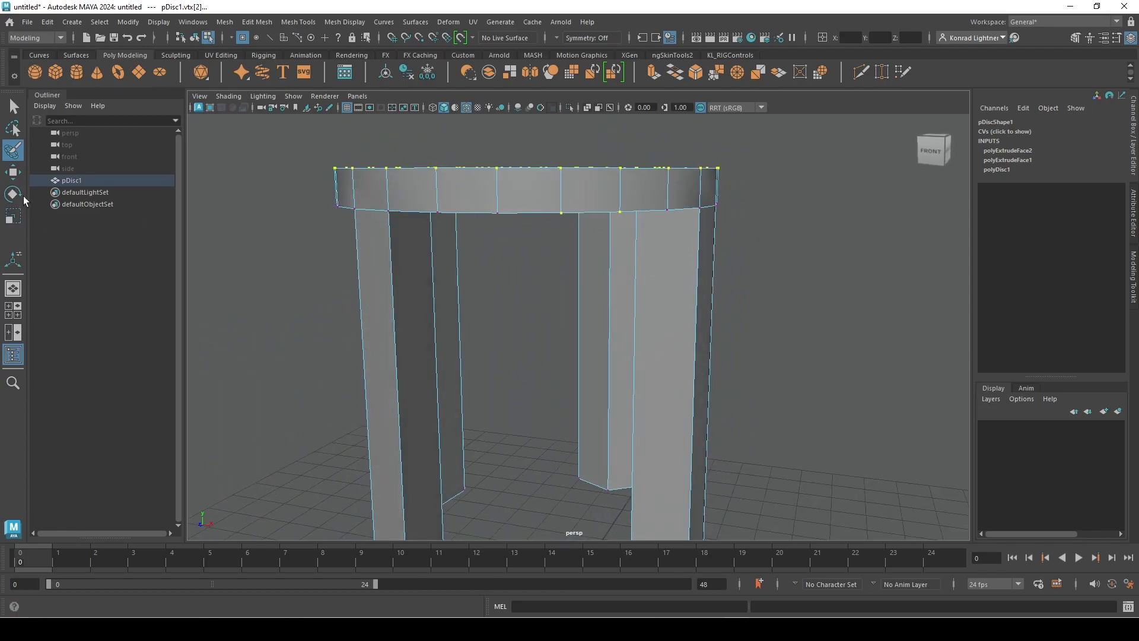
Step: Activate the Move tool, clear the vertex selection, and select the whole stool in object mode
{"action": "left_click", "coordinate": [13, 172]}
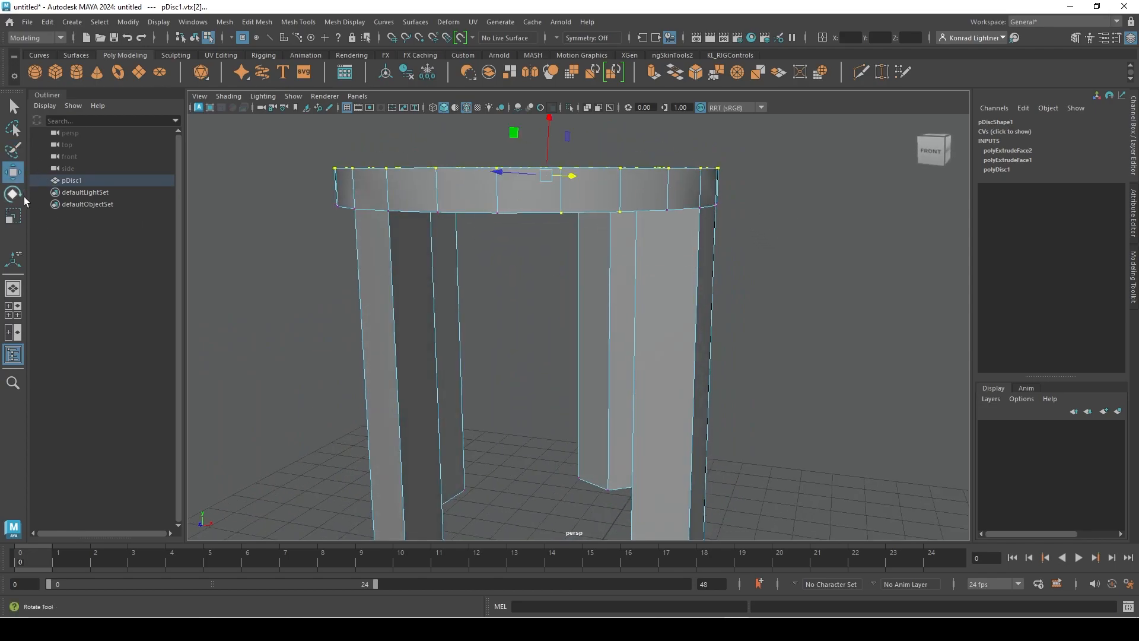
{"action": "left_click", "coordinate": [742, 255]}
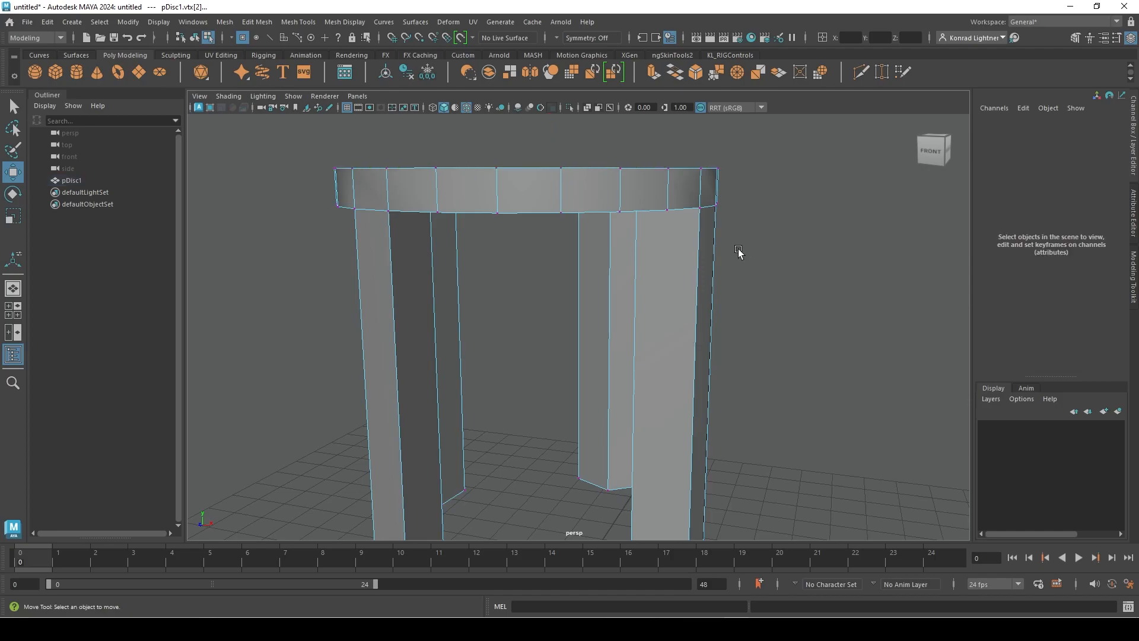
{"action": "right_click_drag", "start_coordinate": [560, 175], "coordinate": [611, 158]}
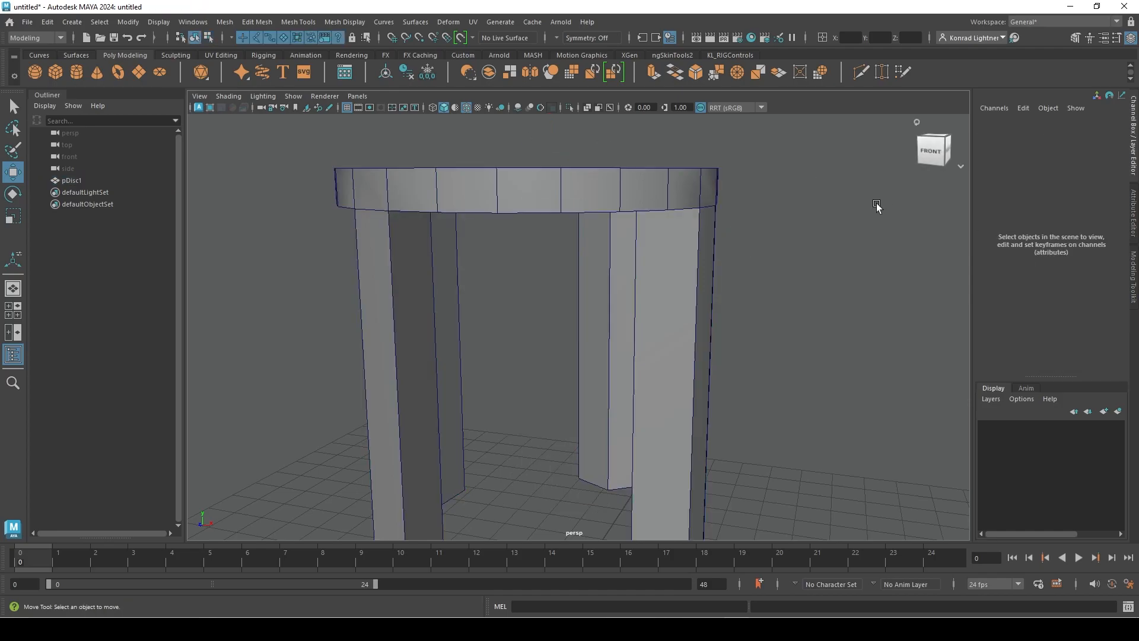
{"action": "left_click", "coordinate": [694, 224]}
{"action": "scroll", "coordinate": [722, 282], "scroll_direction": "down", "scroll_amount": 2}
{"action": "left_click_drag", "start_coordinate": [722, 282], "coordinate": [826, 287], "text": "alt"}
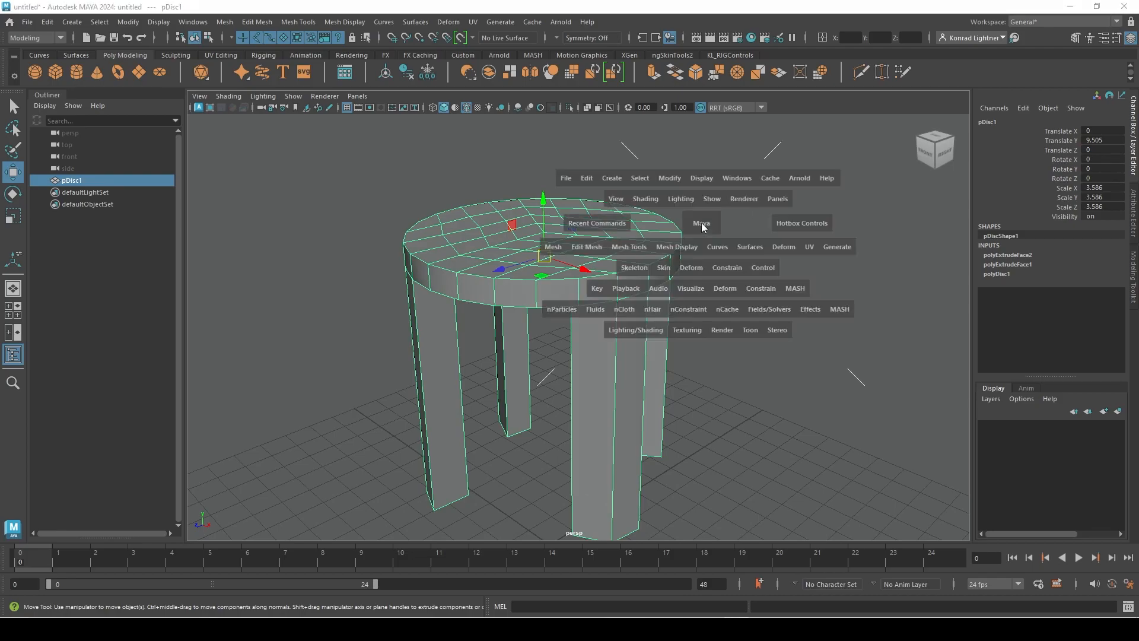
Step: Switch to the four-view layout, collapse the top and side views, and resize the remaining front and perspective views
{"action": "key", "text": "space"}
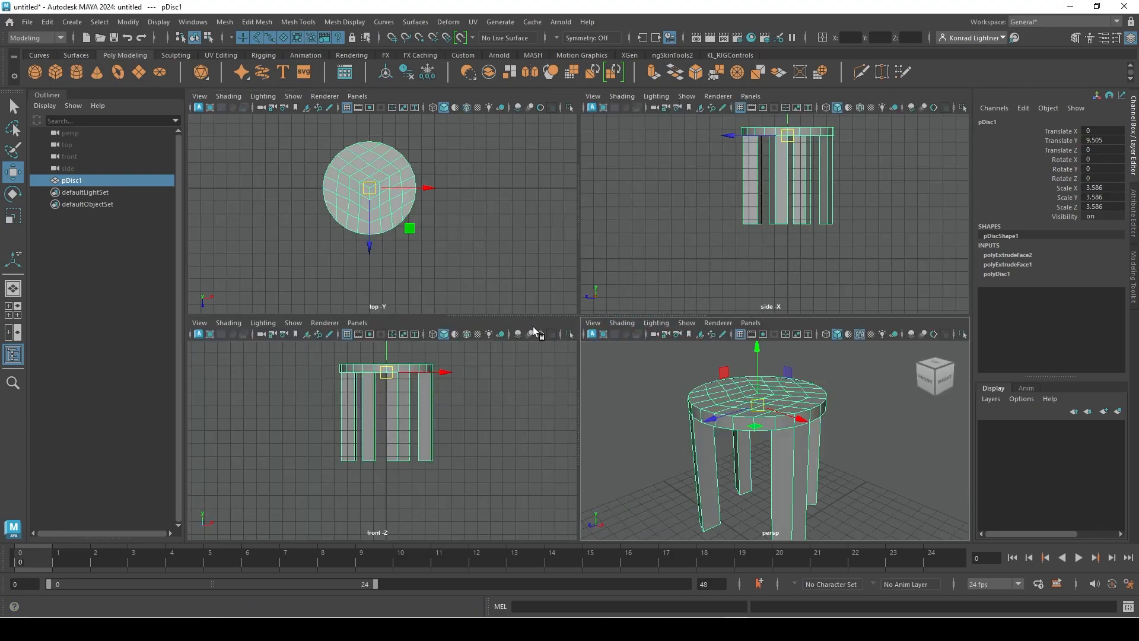
{"action": "left_click_drag", "start_coordinate": [580, 317], "coordinate": [620, 96]}
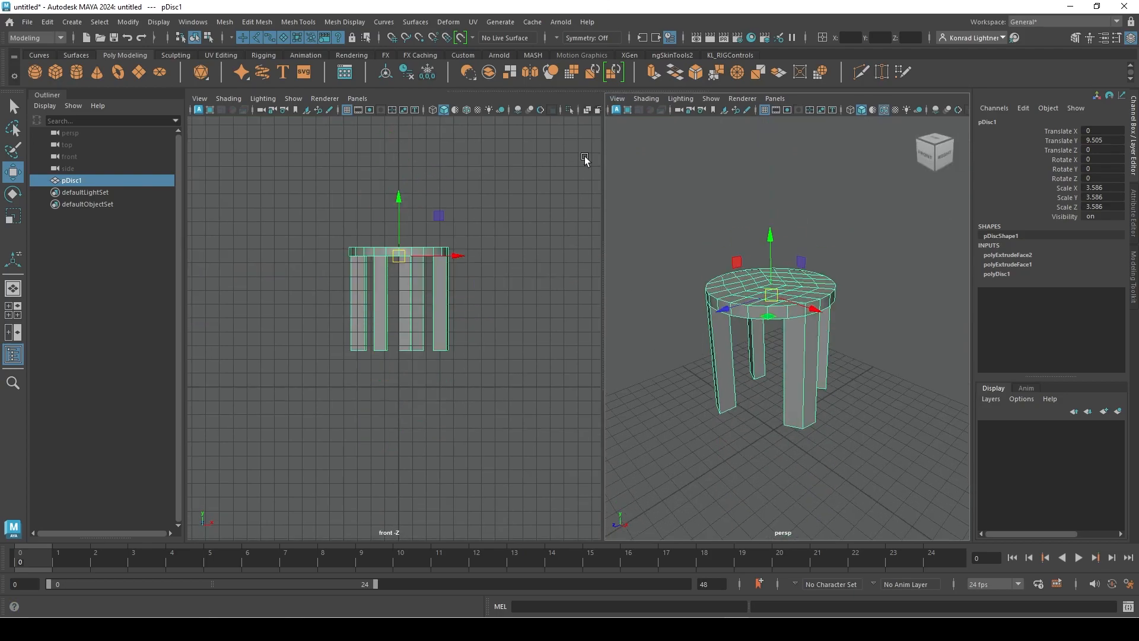
{"action": "left_click_drag", "start_coordinate": [603, 149], "coordinate": [475, 149]}
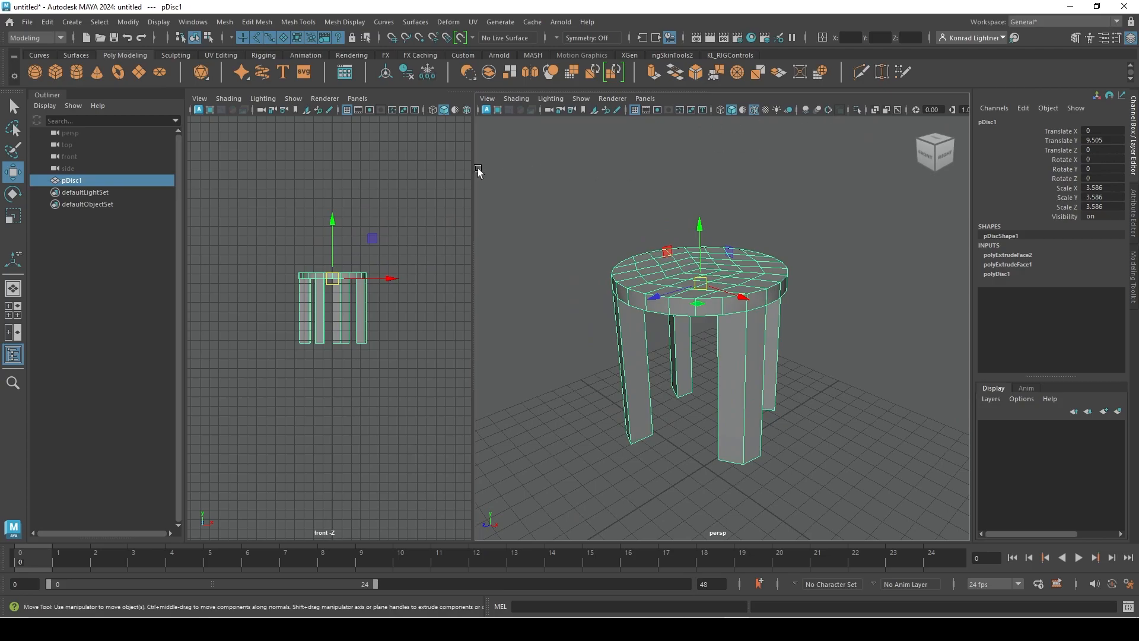
{"action": "left_click_drag", "start_coordinate": [476, 166], "coordinate": [690, 160]}
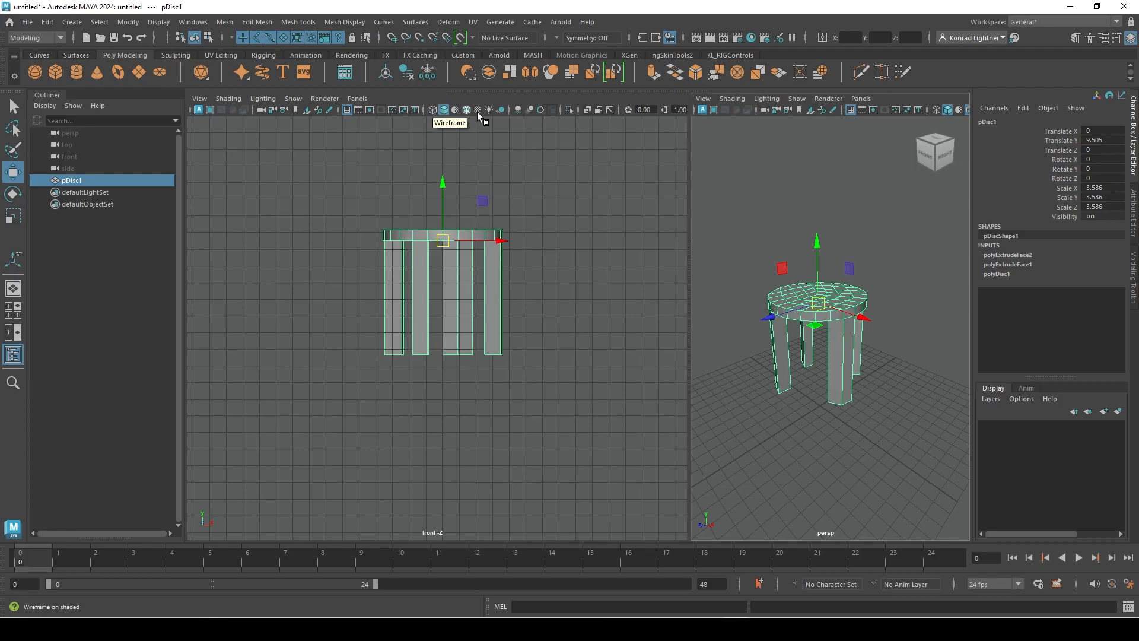
Step: Widen the front view and toggle X-ray display on and off there
{"action": "left_click_drag", "start_coordinate": [688, 126], "coordinate": [730, 155]}
{"action": "left_click", "coordinate": [592, 110]}
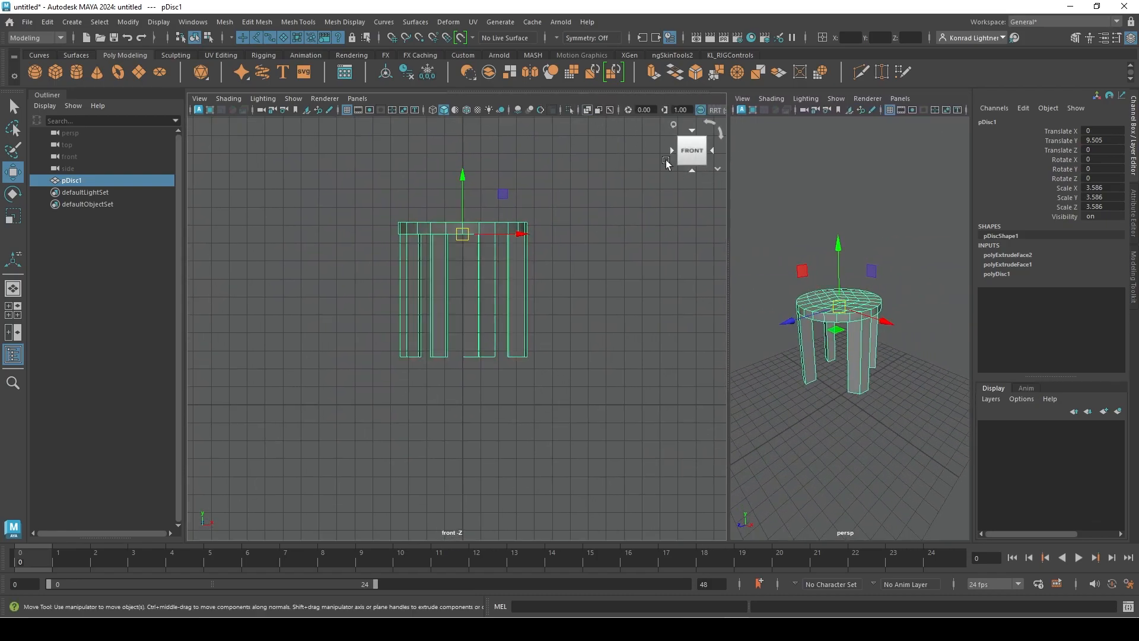
{"action": "left_click", "coordinate": [587, 111]}
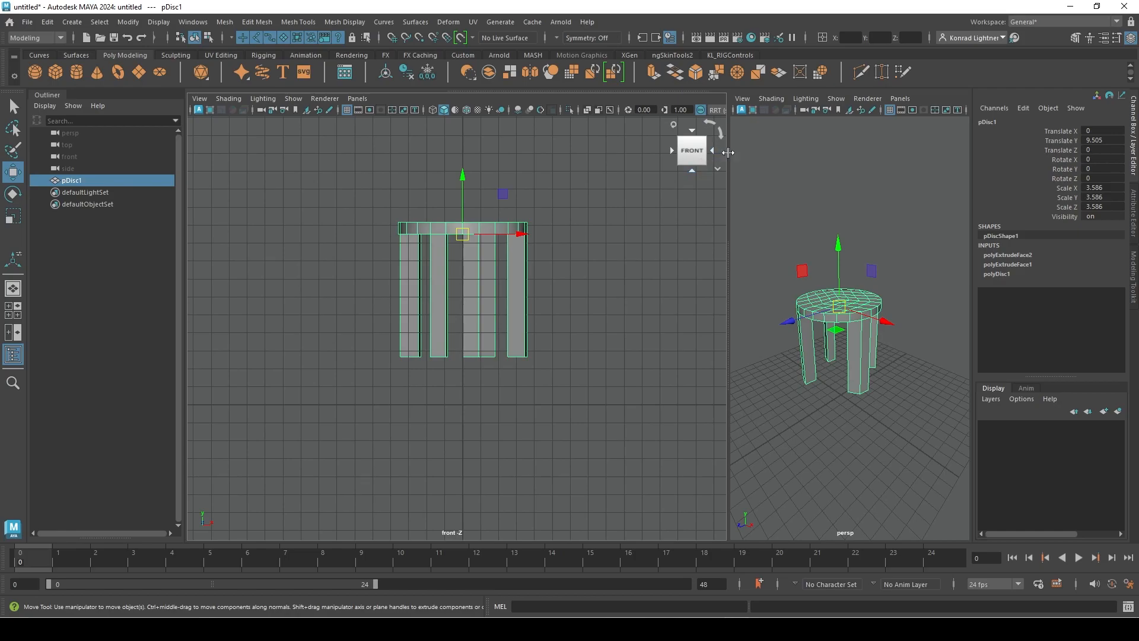
Step: Narrow the front view and turn on its X-ray shading
{"action": "left_click_drag", "start_coordinate": [728, 152], "coordinate": [546, 153]}
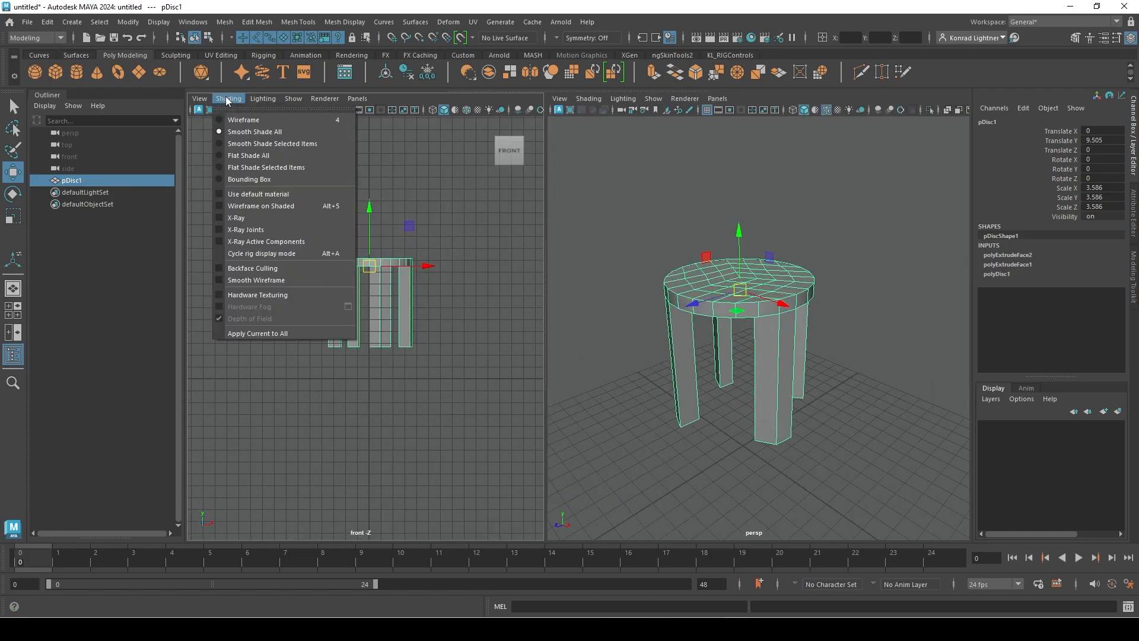
{"action": "left_click", "coordinate": [244, 218]}
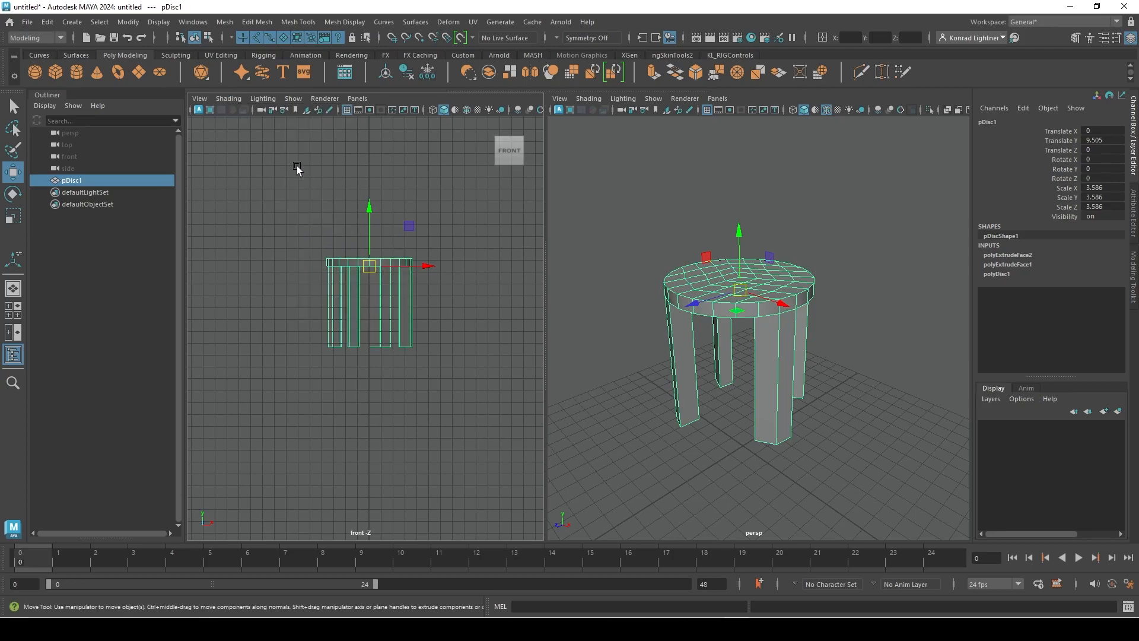
Step: Hide all object types in the perspective view with the None preset and turn Polygons display back on
{"action": "left_click", "coordinate": [228, 99]}
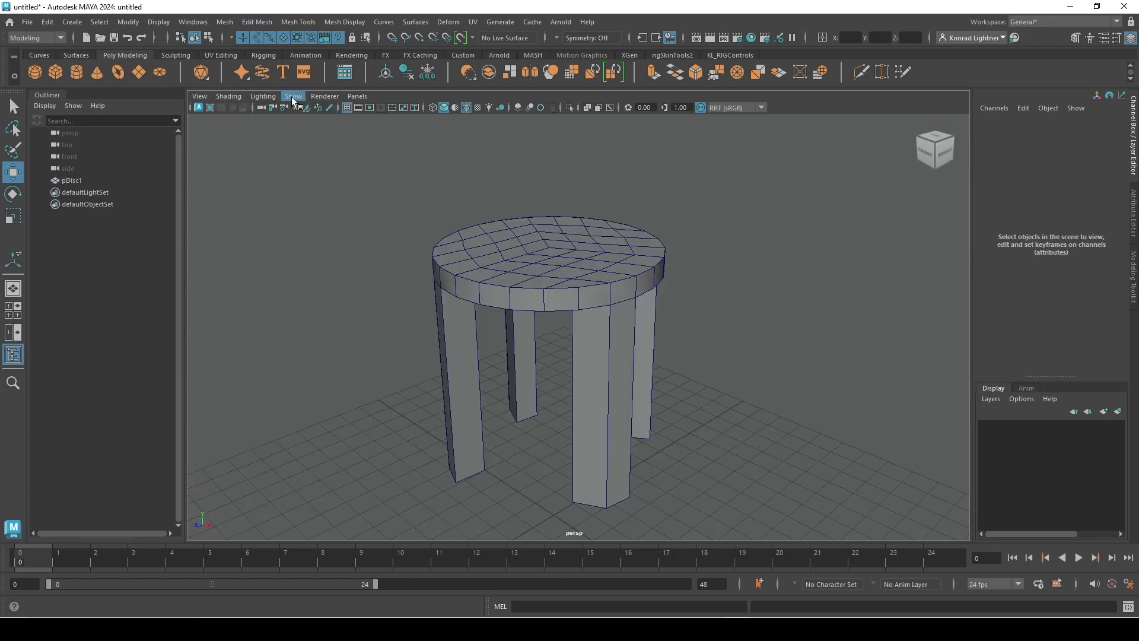
{"action": "left_click", "coordinate": [292, 98]}
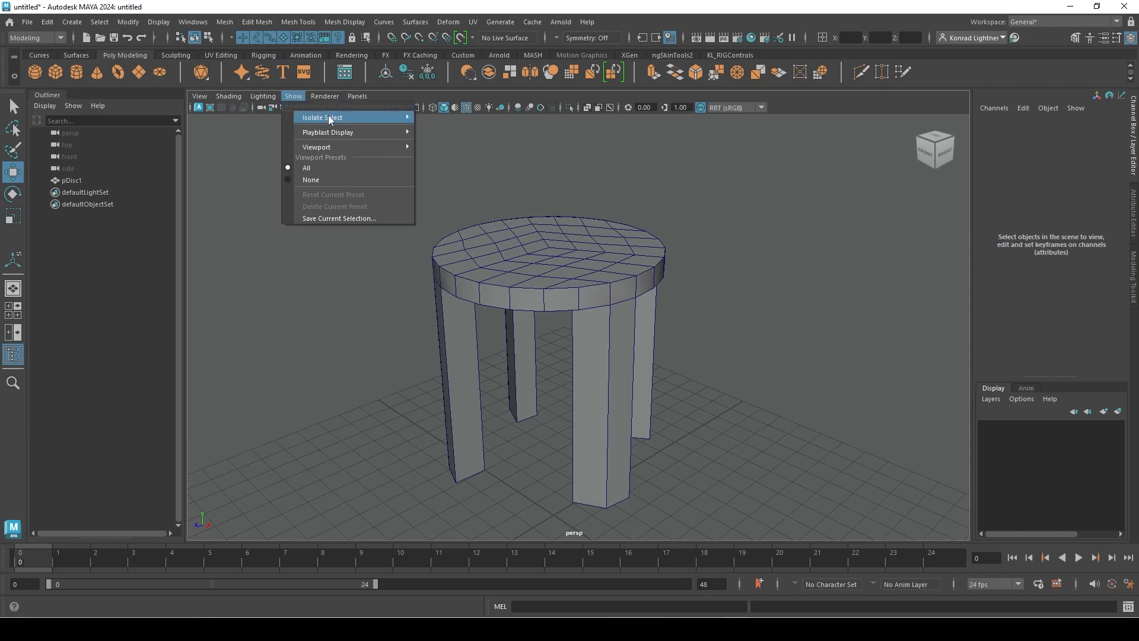
{"action": "mouse_move", "coordinate": [338, 136]}
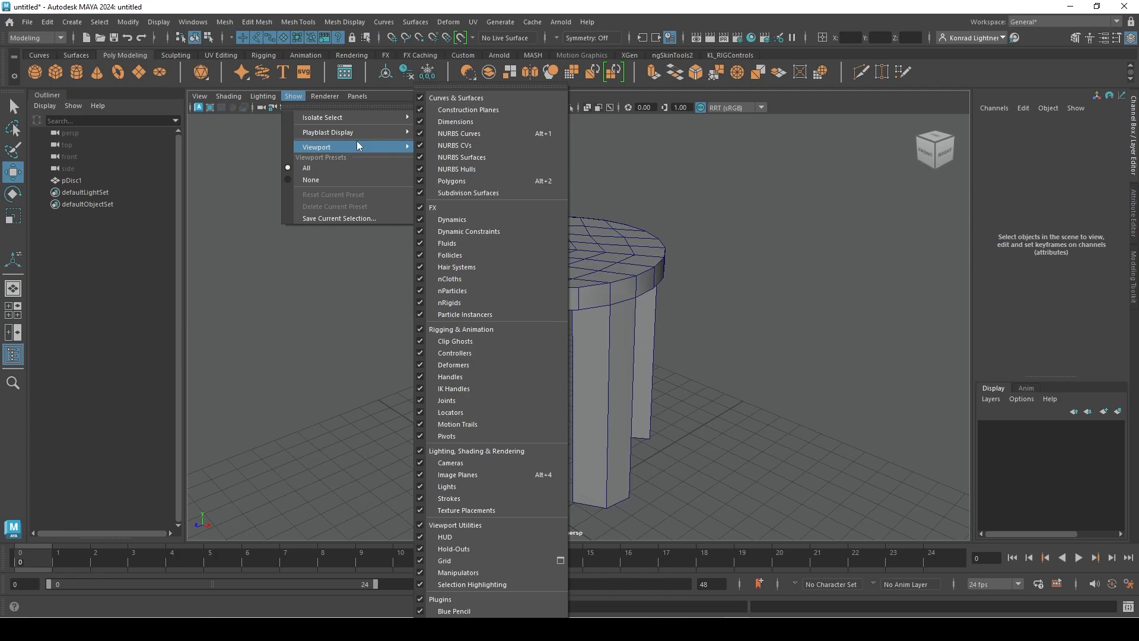
{"action": "left_click", "coordinate": [340, 176]}
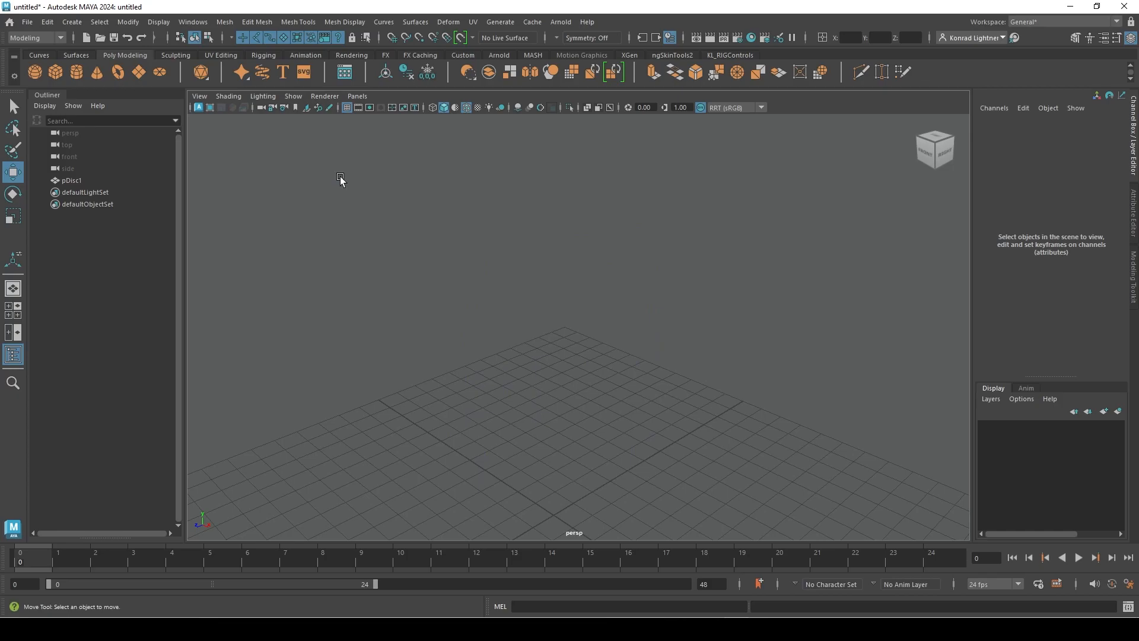
{"action": "left_click", "coordinate": [295, 97]}
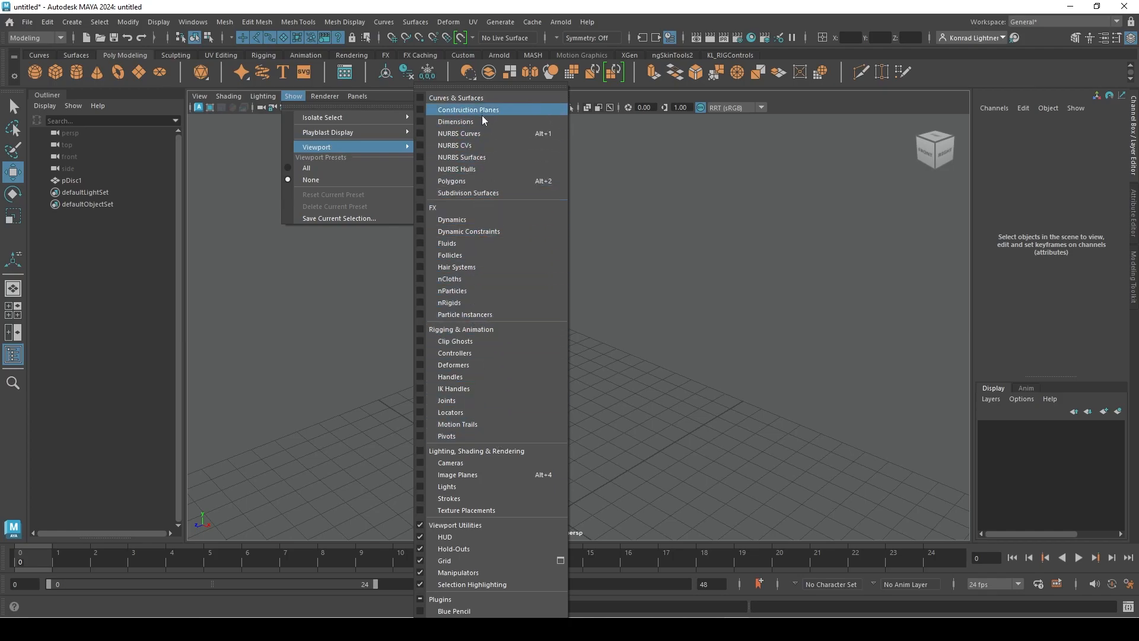
{"action": "left_click", "coordinate": [474, 183]}
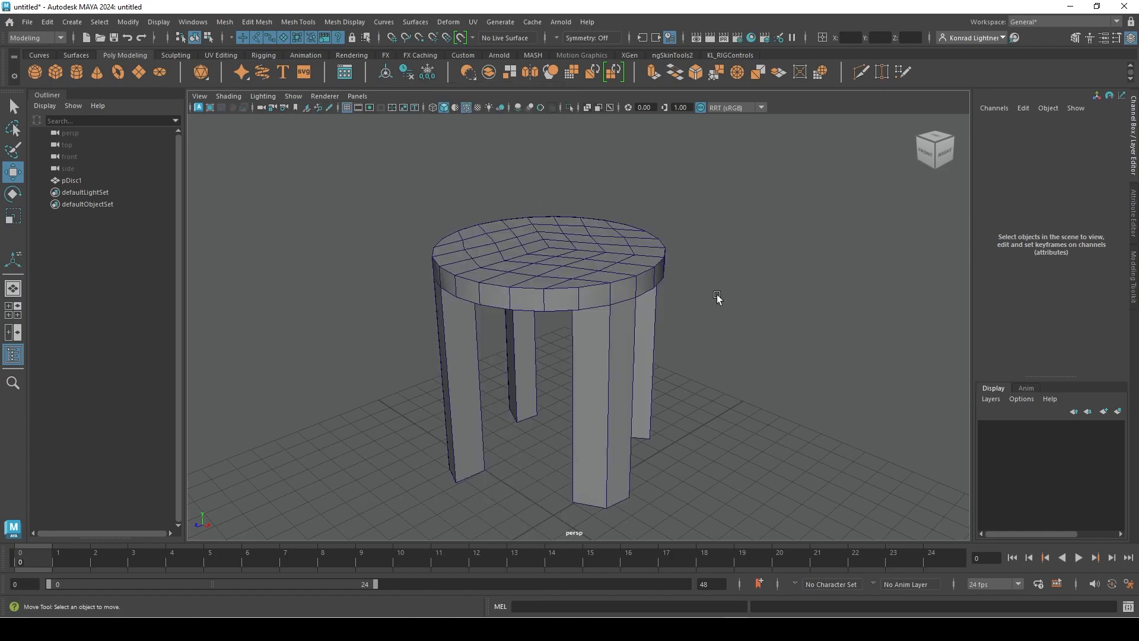
Step: Select and deselect the whole stool, and apply the All viewport preset in the perspective view
{"action": "left_click_drag", "start_coordinate": [298, 165], "coordinate": [1082, 523]}
{"action": "scroll", "coordinate": [542, 343], "scroll_direction": "down", "scroll_amount": 5}
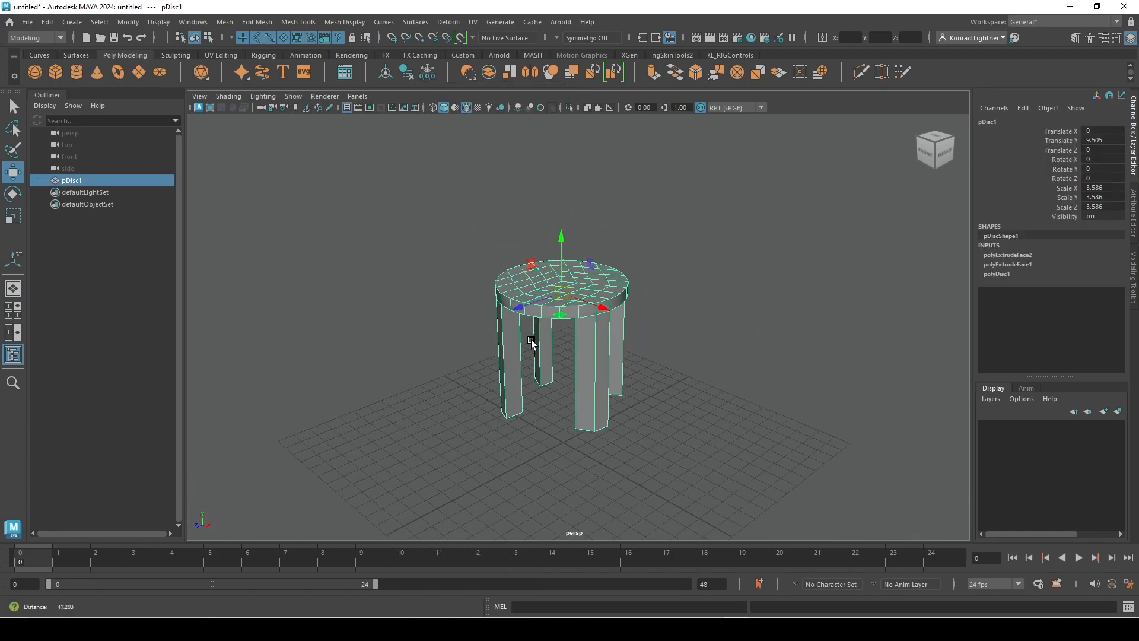
{"action": "left_click", "coordinate": [687, 356]}
{"action": "scroll", "coordinate": [711, 371], "scroll_direction": "up", "scroll_amount": 3}
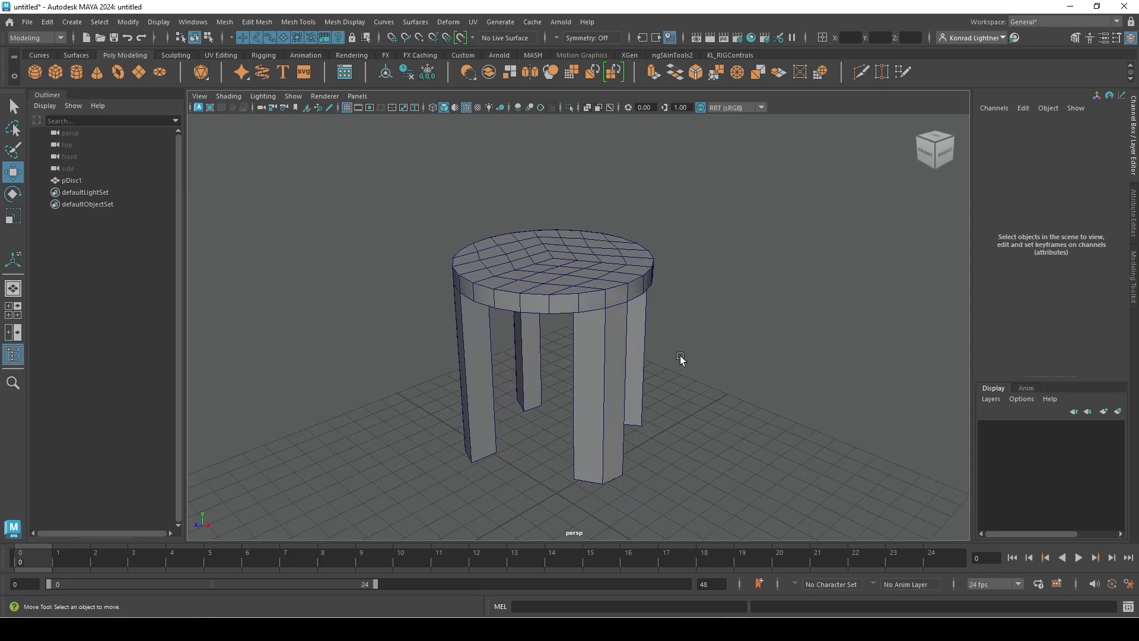
{"action": "left_click", "coordinate": [327, 95]}
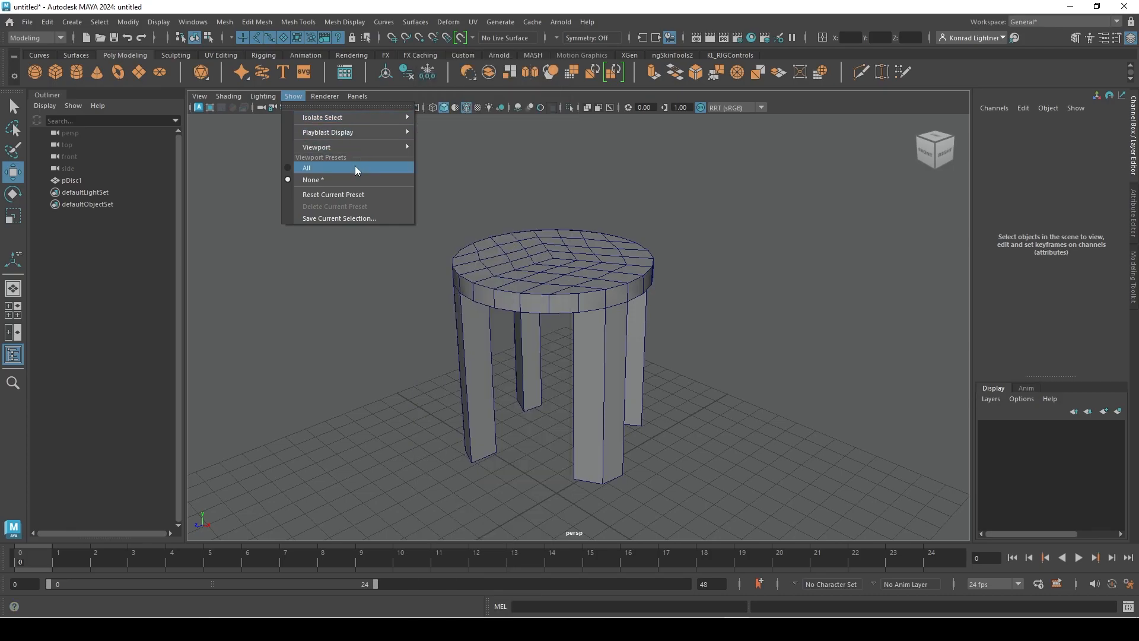
{"action": "left_click", "coordinate": [355, 166]}
Step: Examine the list of object types the viewport can show or hide, and inspect the stool from different angles
{"action": "left_click", "coordinate": [324, 96]}
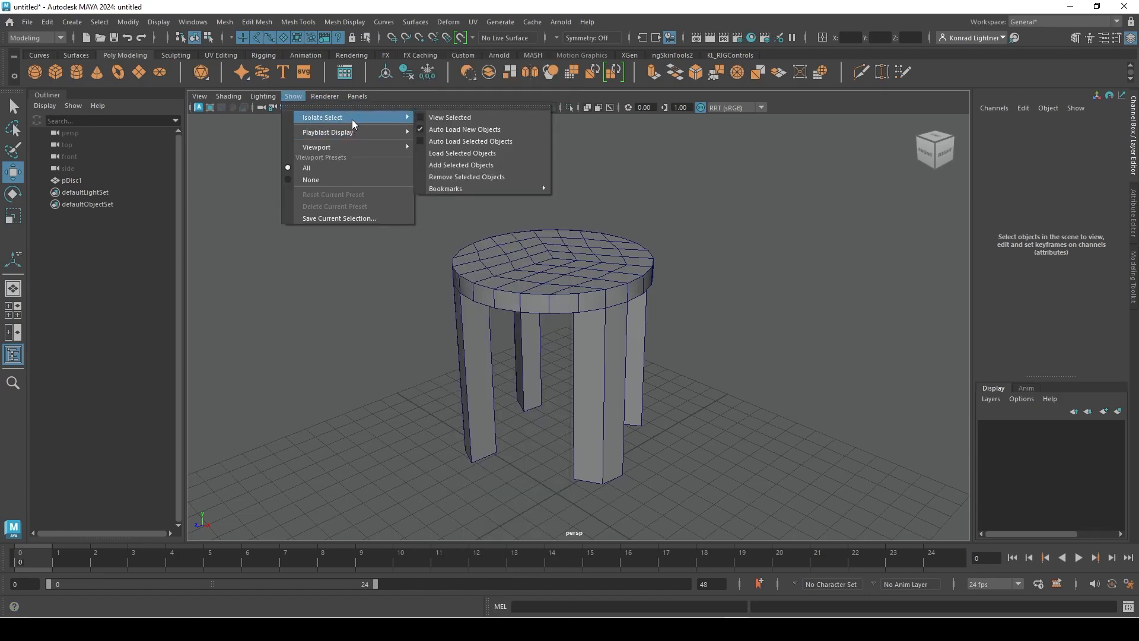
{"action": "mouse_move", "coordinate": [365, 147]}
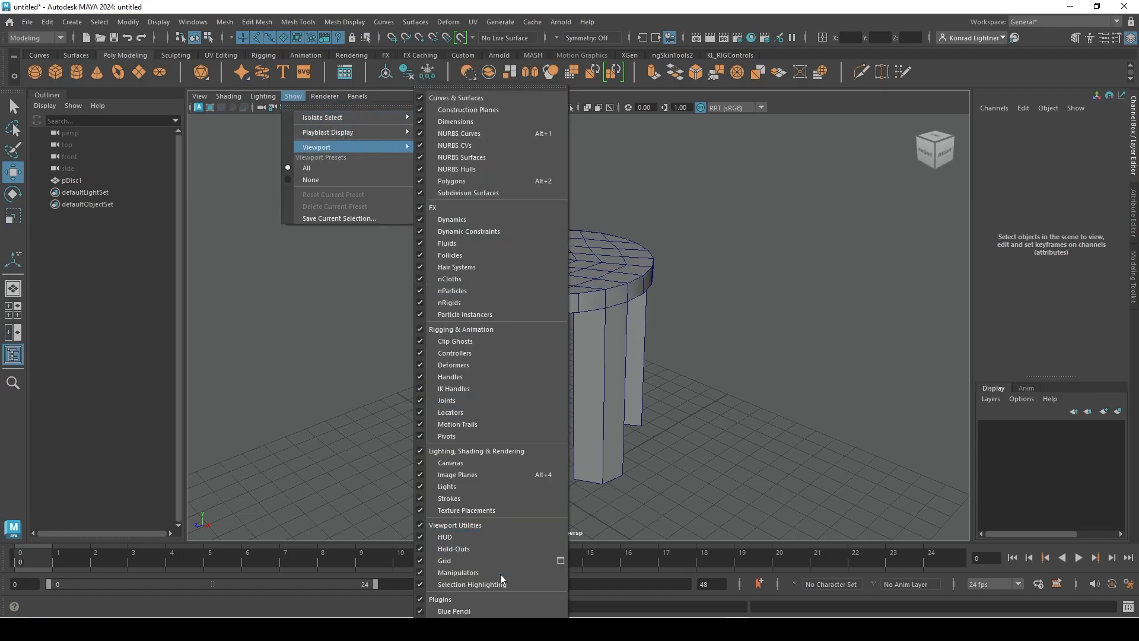
{"action": "left_click", "coordinate": [790, 212]}
{"action": "left_click", "coordinate": [607, 273]}
{"action": "left_click", "coordinate": [713, 279]}
{"action": "left_click_drag", "start_coordinate": [713, 278], "coordinate": [691, 290], "text": "alt"}
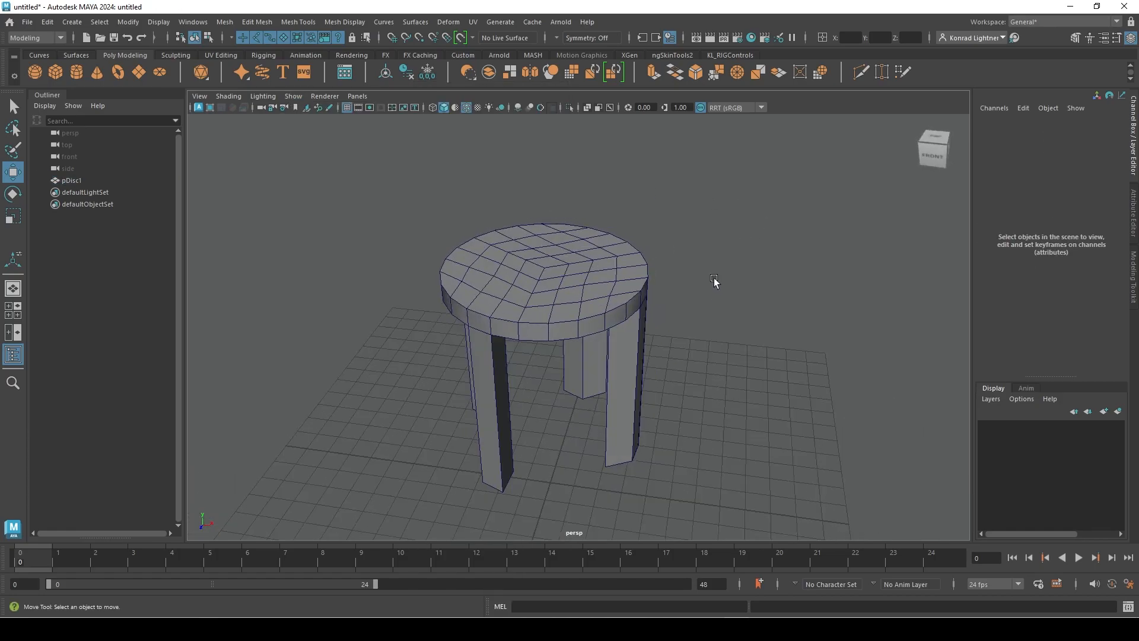
{"action": "left_click_drag", "start_coordinate": [768, 331], "coordinate": [539, 209], "text": "alt"}
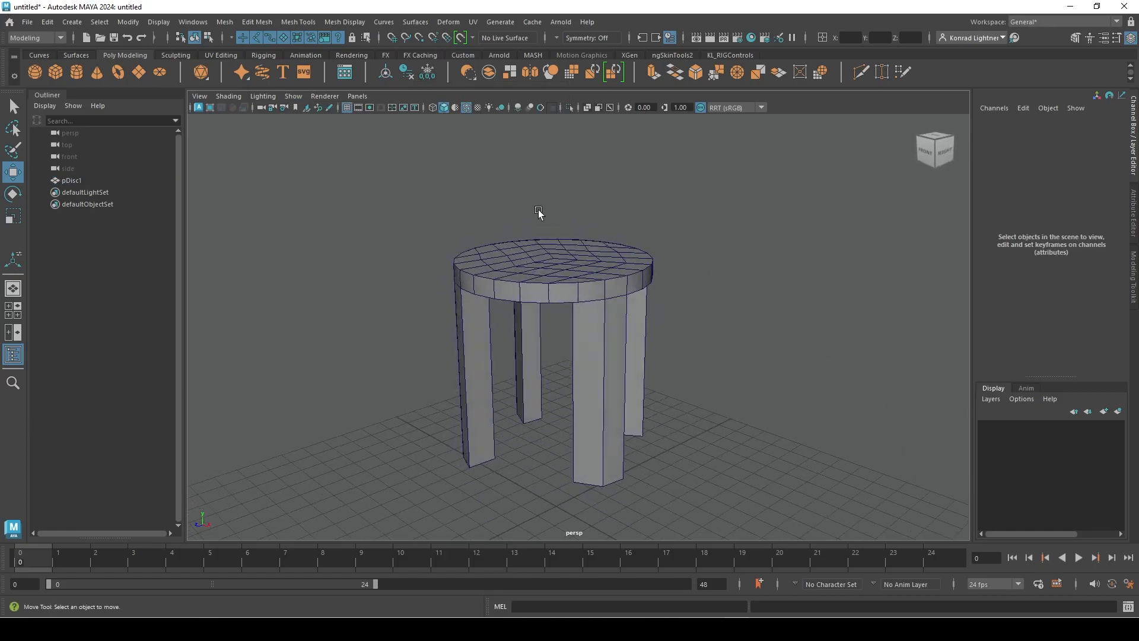
{"action": "left_click", "coordinate": [294, 96]}
{"action": "mouse_move", "coordinate": [349, 144]}
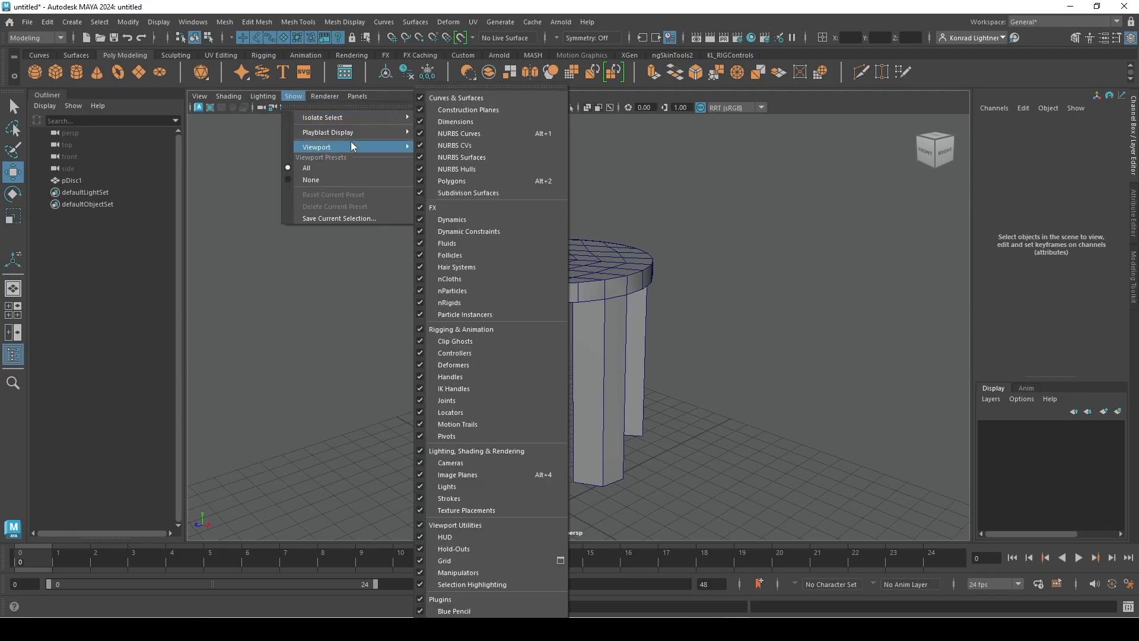
{"action": "left_click", "coordinate": [729, 265]}
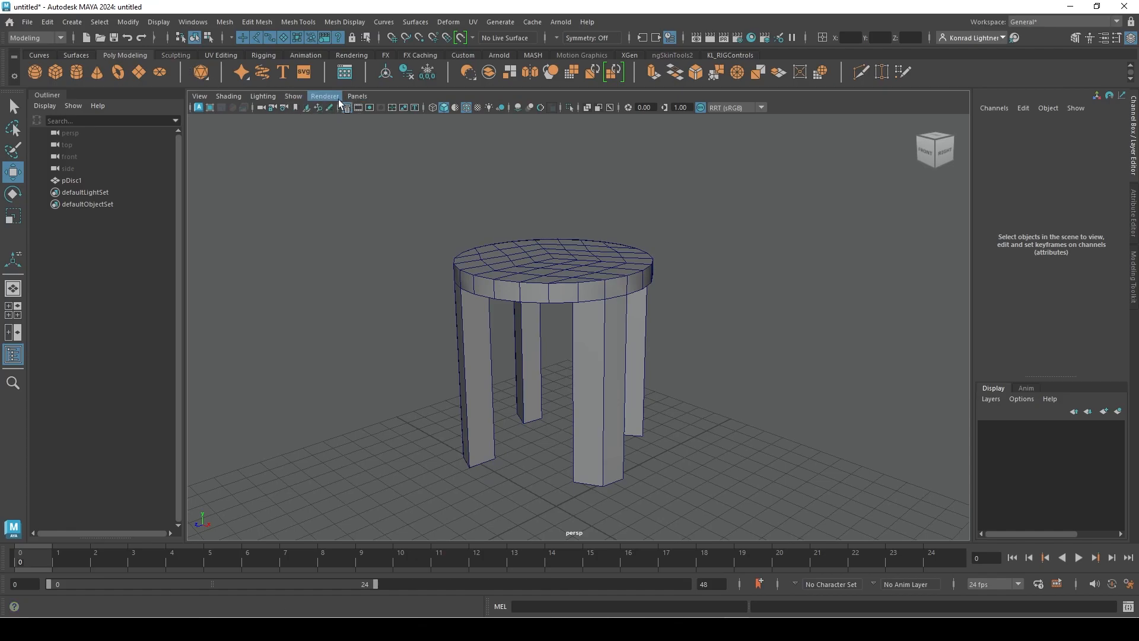
Step: Tear off a copy of the perspective view, move its window aside, and view the stool from below
{"action": "left_click", "coordinate": [357, 96]}
{"action": "mouse_move", "coordinate": [364, 111]}
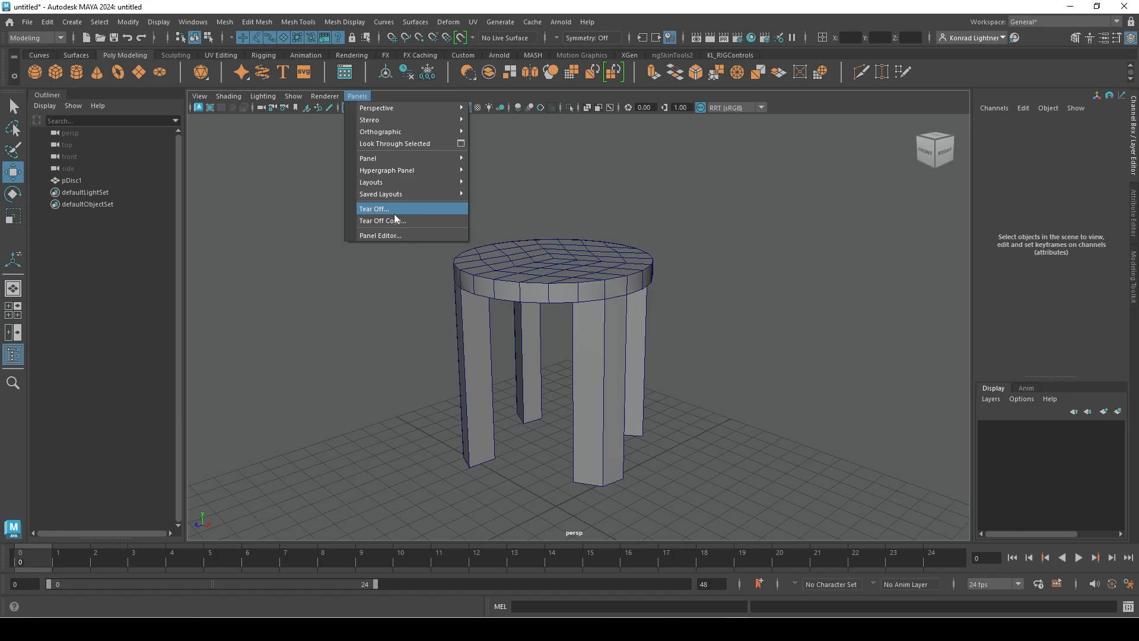
{"action": "left_click", "coordinate": [426, 223]}
{"action": "left_click_drag", "start_coordinate": [569, 118], "coordinate": [593, 148]}
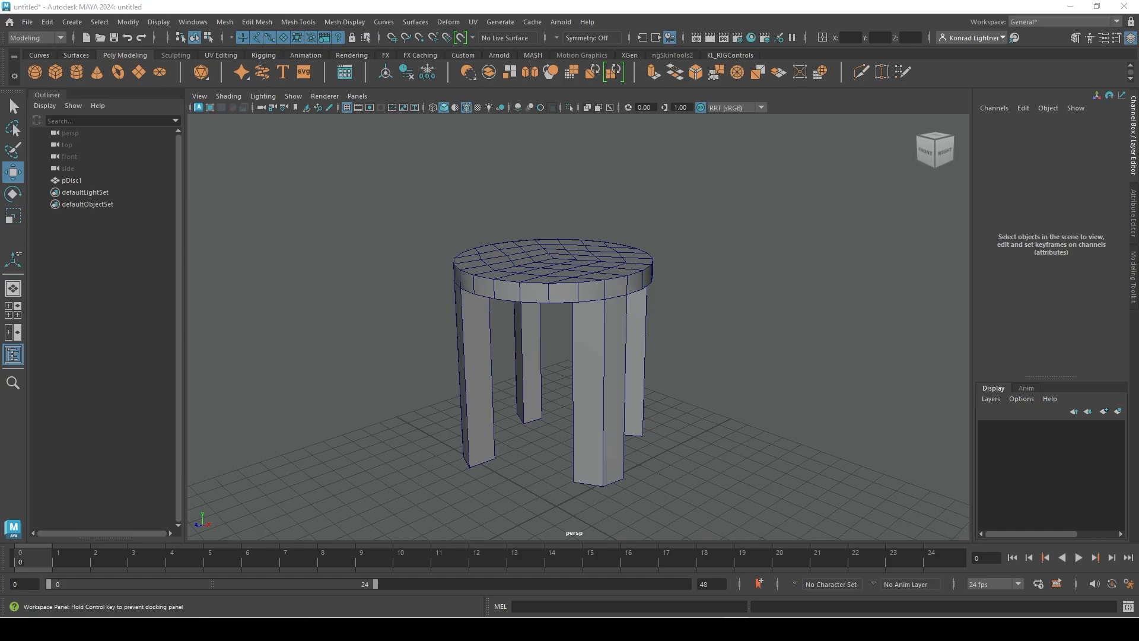
{"action": "left_click_drag", "start_coordinate": [680, 294], "coordinate": [766, 326], "text": "alt"}
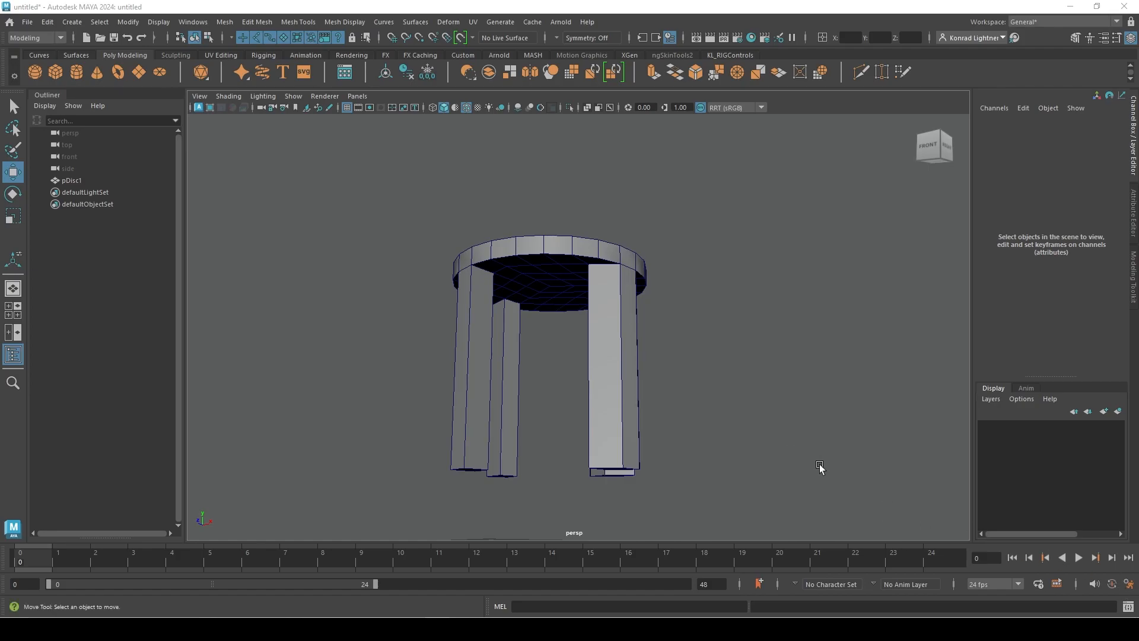
Step: Open the Time Slider preferences, review the playback Update view options, and save the preferences
{"action": "left_click", "coordinate": [1130, 588]}
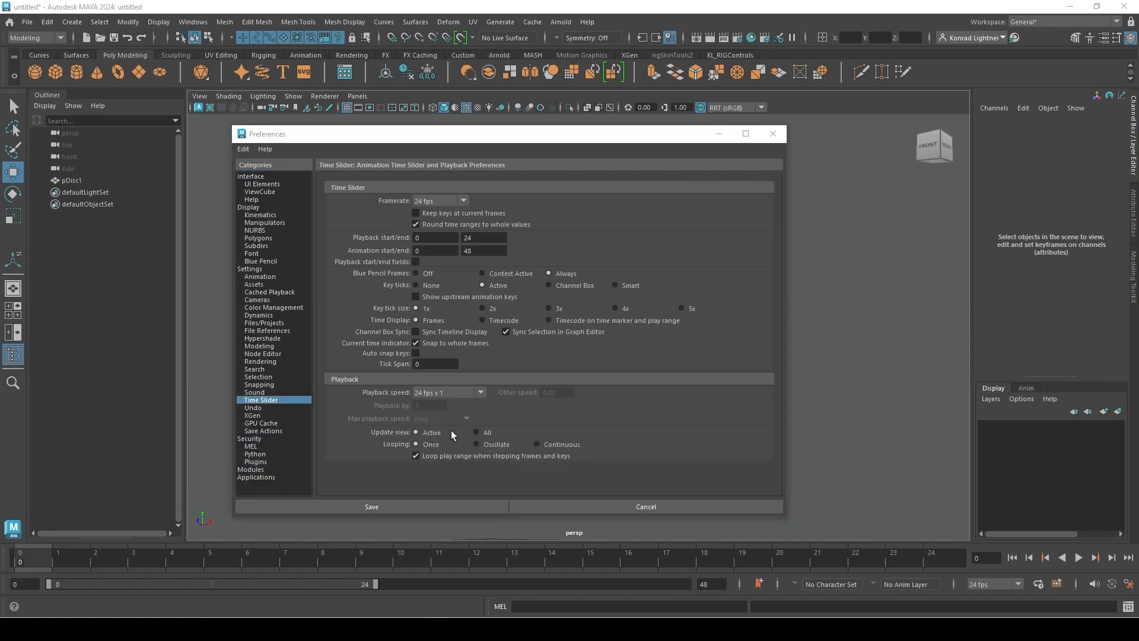
{"action": "left_click_drag", "start_coordinate": [562, 140], "coordinate": [666, 99]}
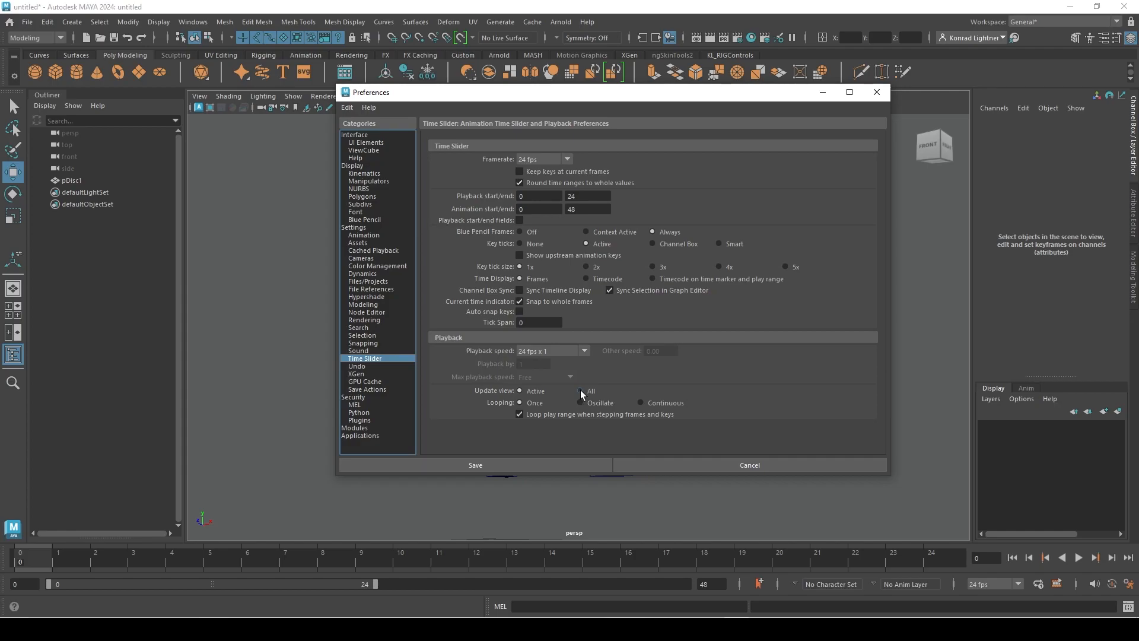
{"action": "left_click", "coordinate": [513, 463]}
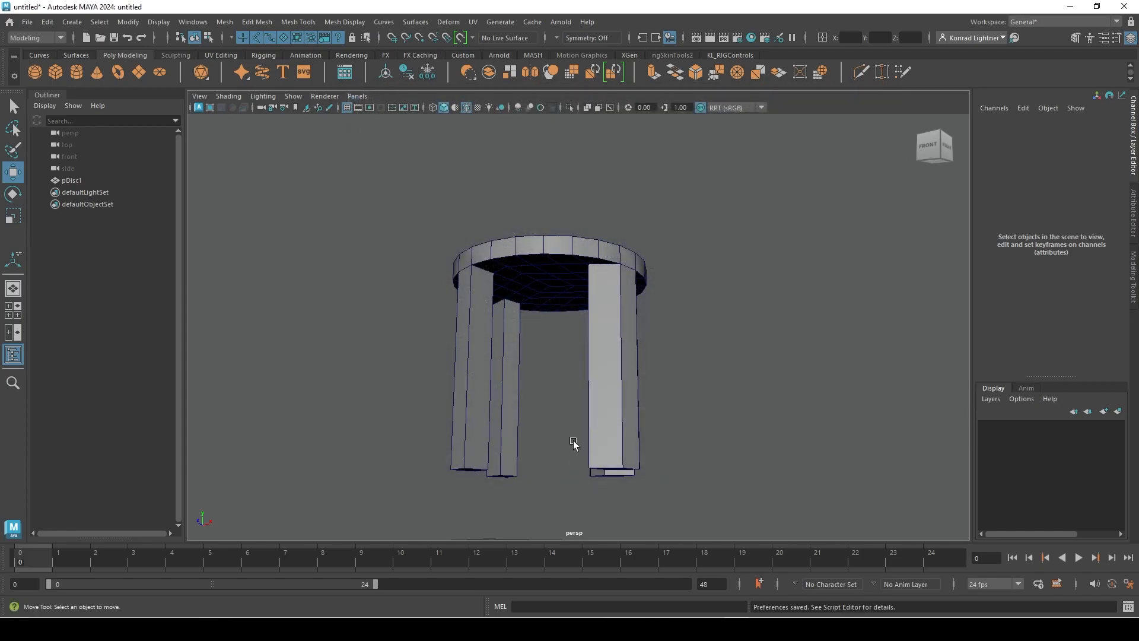
Step: Tear off another copy of the perspective view, narrow it, and arrange it side by side with the main Maya window
{"action": "left_click", "coordinate": [356, 97]}
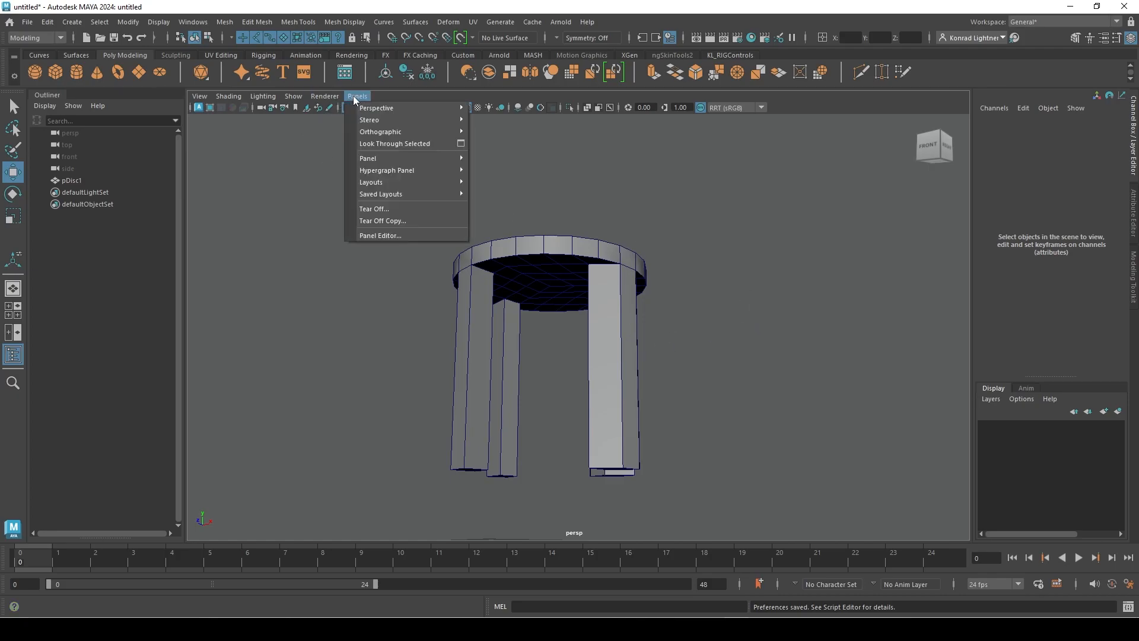
{"action": "left_click", "coordinate": [397, 220]}
{"action": "left_click_drag", "start_coordinate": [458, 113], "coordinate": [376, 76]}
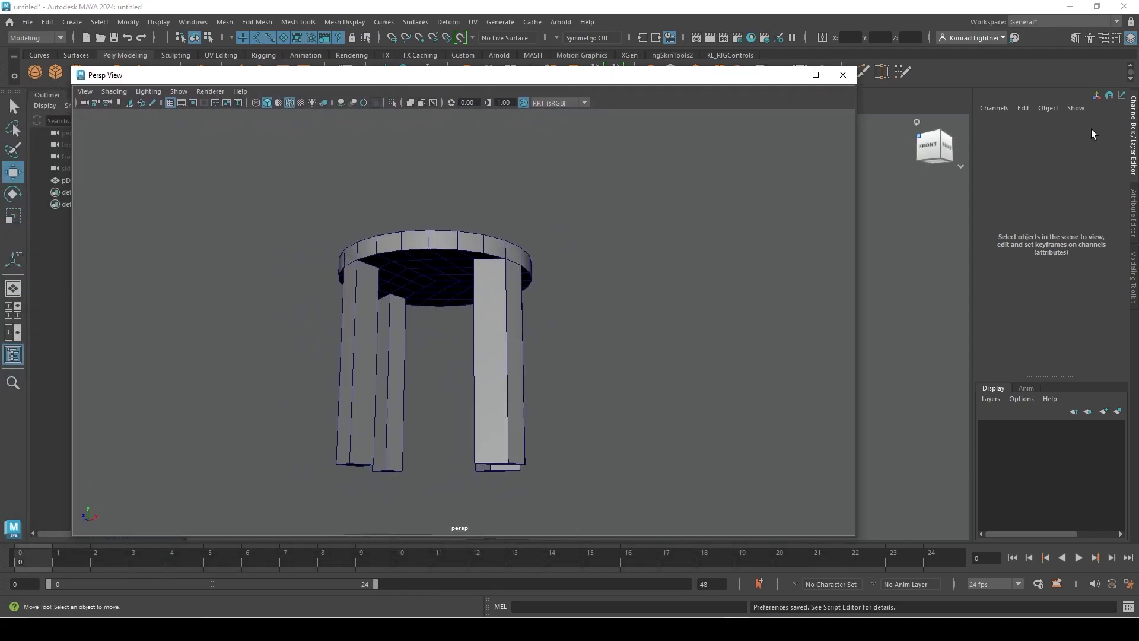
{"action": "left_click_drag", "start_coordinate": [855, 121], "coordinate": [391, 131]}
{"action": "left_click_drag", "start_coordinate": [302, 75], "coordinate": [1133, 163]}
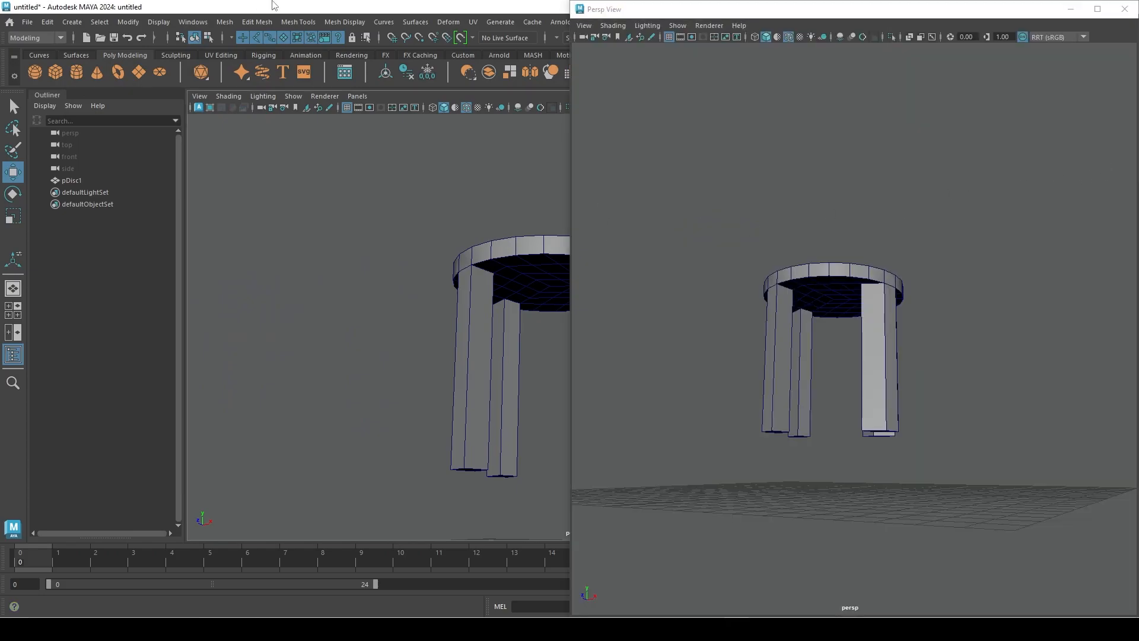
{"action": "left_click_drag", "start_coordinate": [383, 7], "coordinate": [159, 21]}
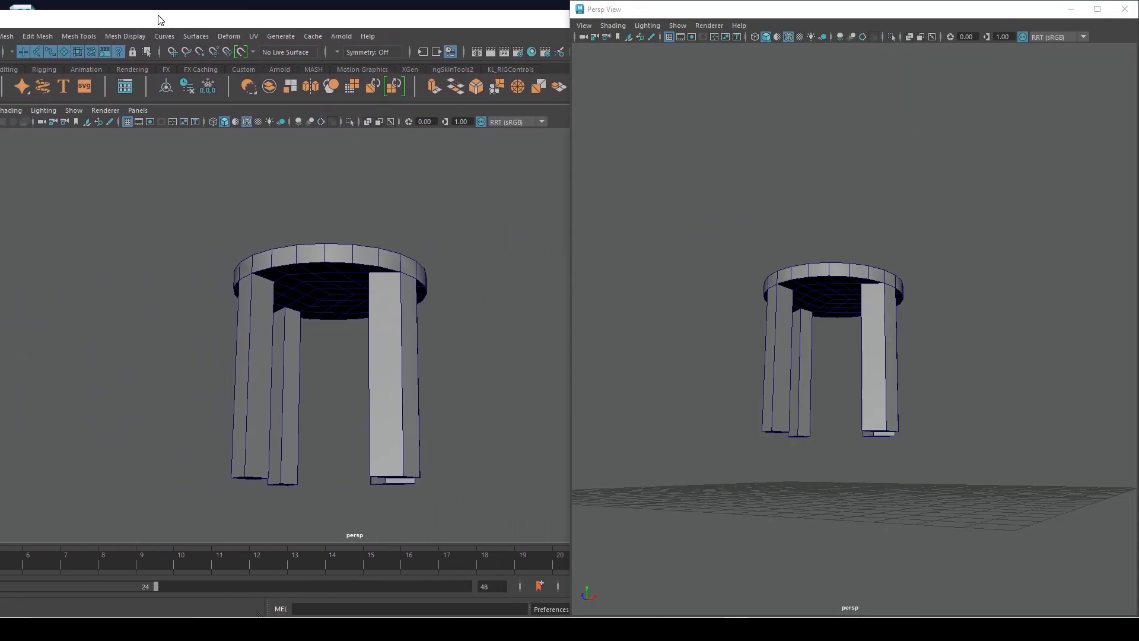
Step: Select the stool and raise it along the Y axis to a Translate Y of about 11.04
{"action": "left_click", "coordinate": [331, 288]}
{"action": "left_click_drag", "start_coordinate": [331, 240], "coordinate": [344, 220]}
{"action": "key", "text": "ctrl+z"}
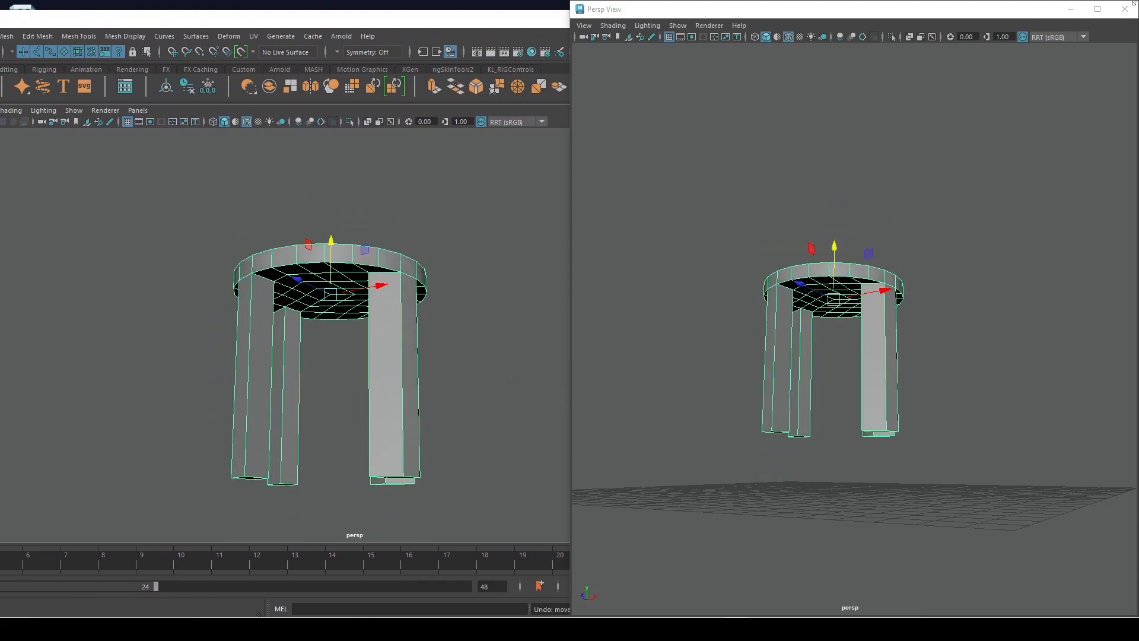
{"action": "left_click_drag", "start_coordinate": [331, 243], "coordinate": [333, 203]}
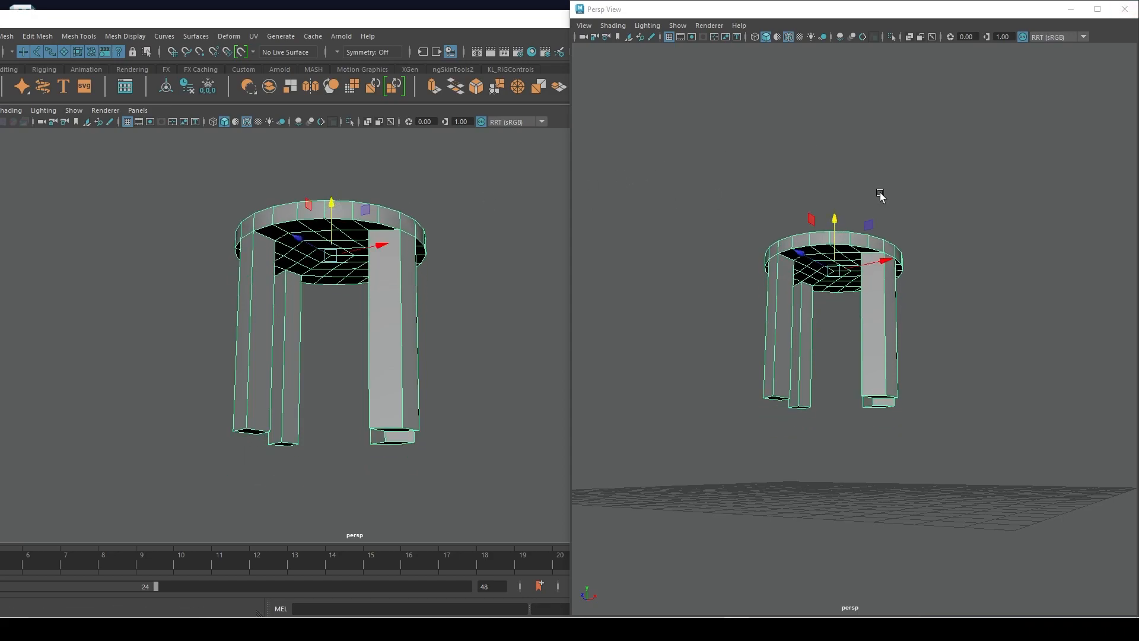
Step: Close the torn-off perspective view and maximize the main Maya window
{"action": "left_click", "coordinate": [1124, 9]}
{"action": "left_click_drag", "start_coordinate": [764, 30], "coordinate": [960, 51]}
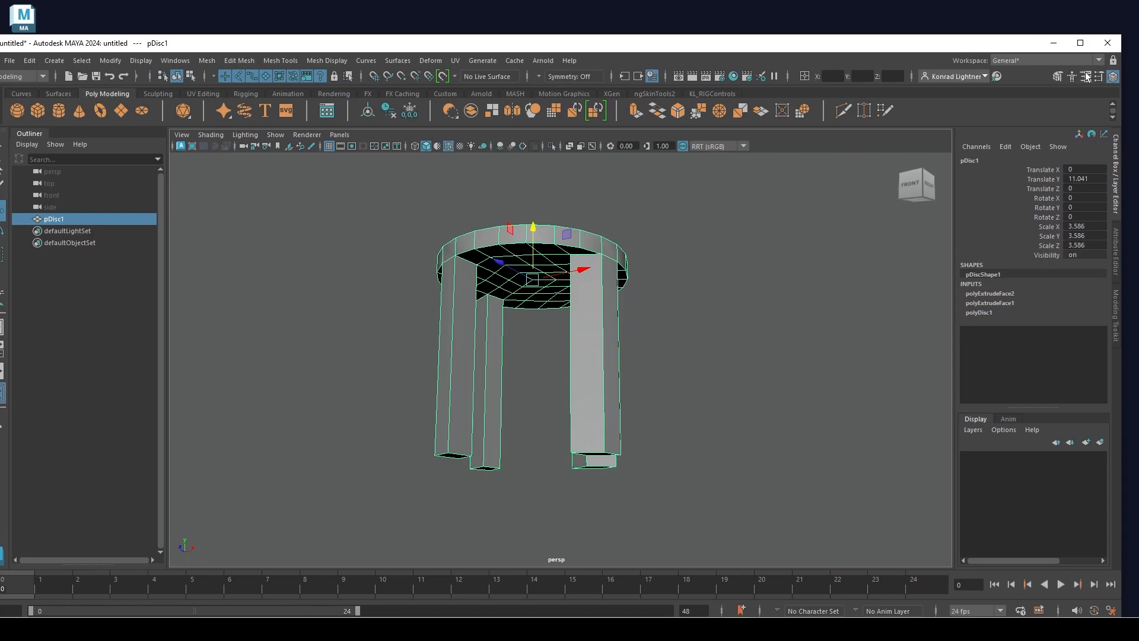
{"action": "left_click", "coordinate": [1078, 45]}
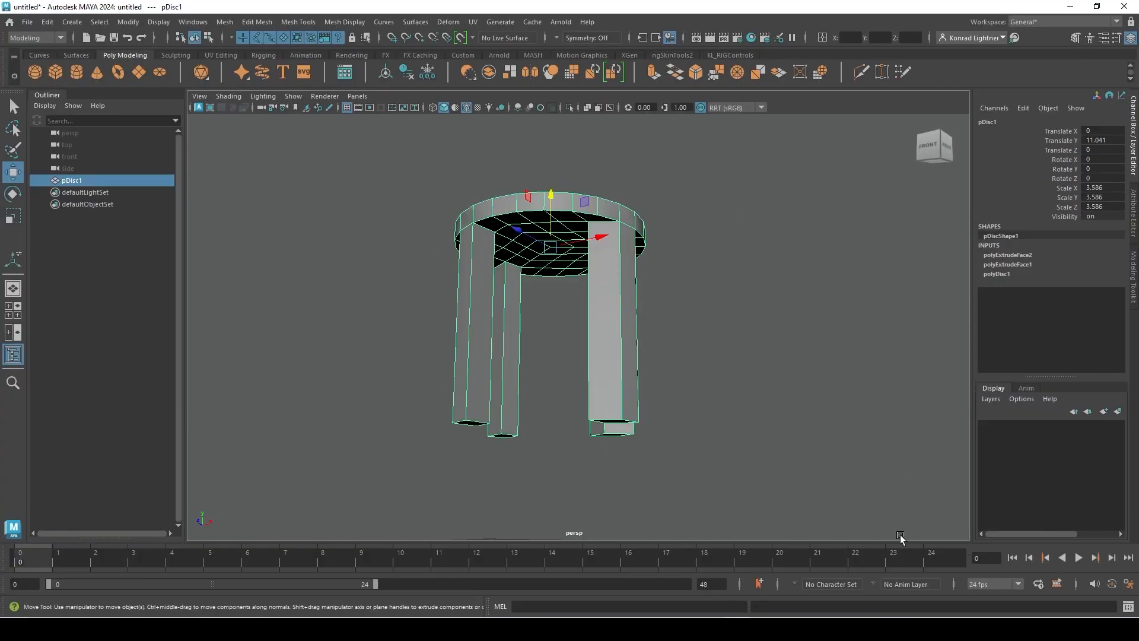